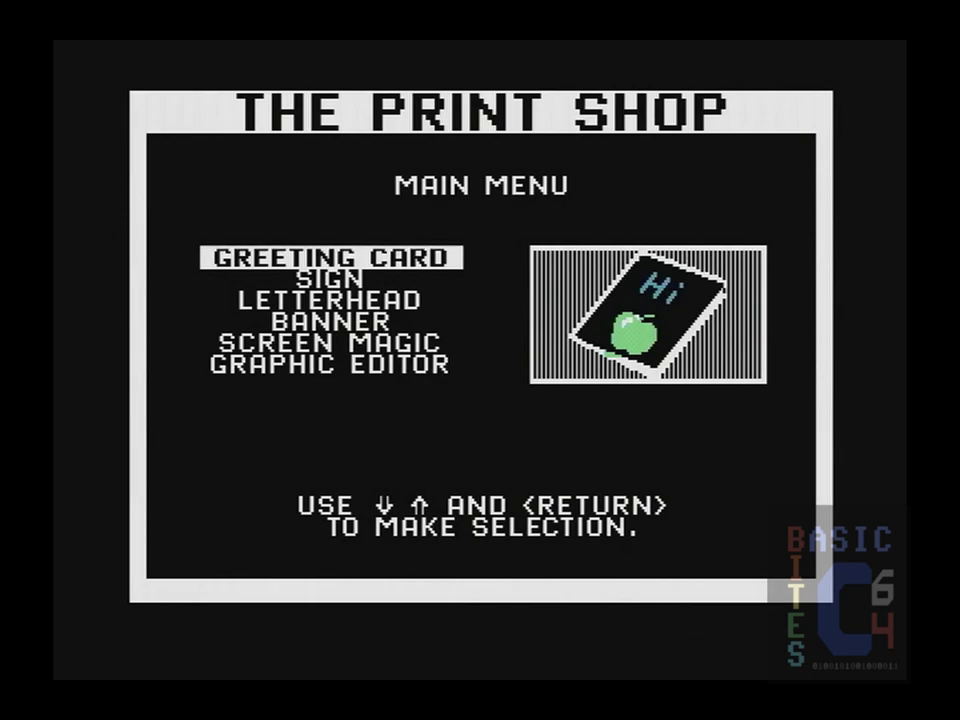
# Preview Sign, Letterhead and Screen Magic in the Main Menu, then open Greeting Card
pyautogui.press('Down')
pyautogui.press('Down')
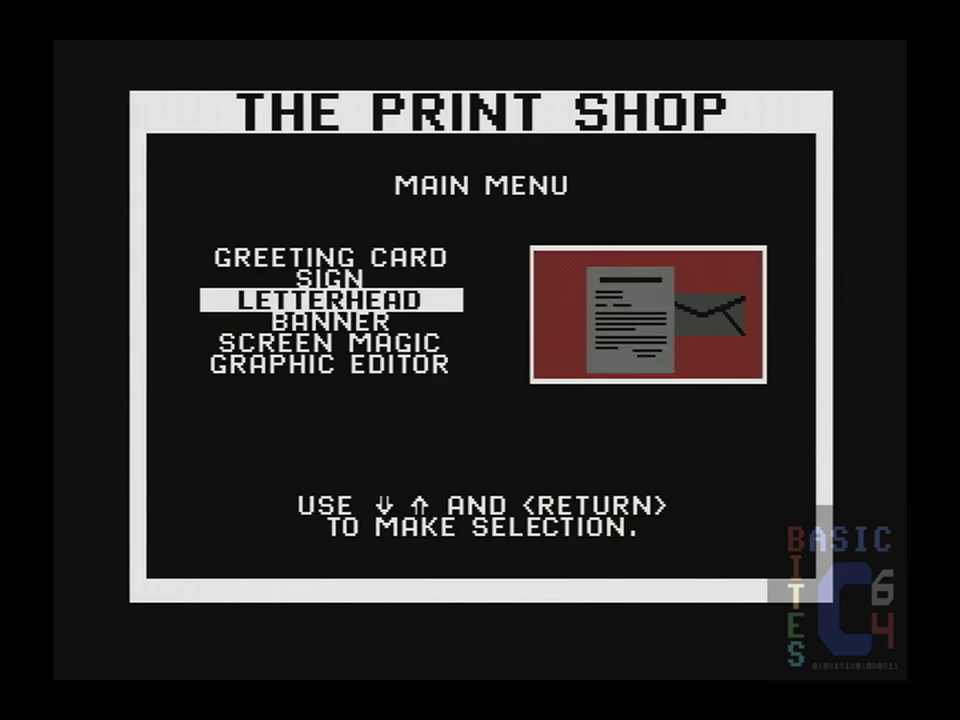
pyautogui.press('Down')
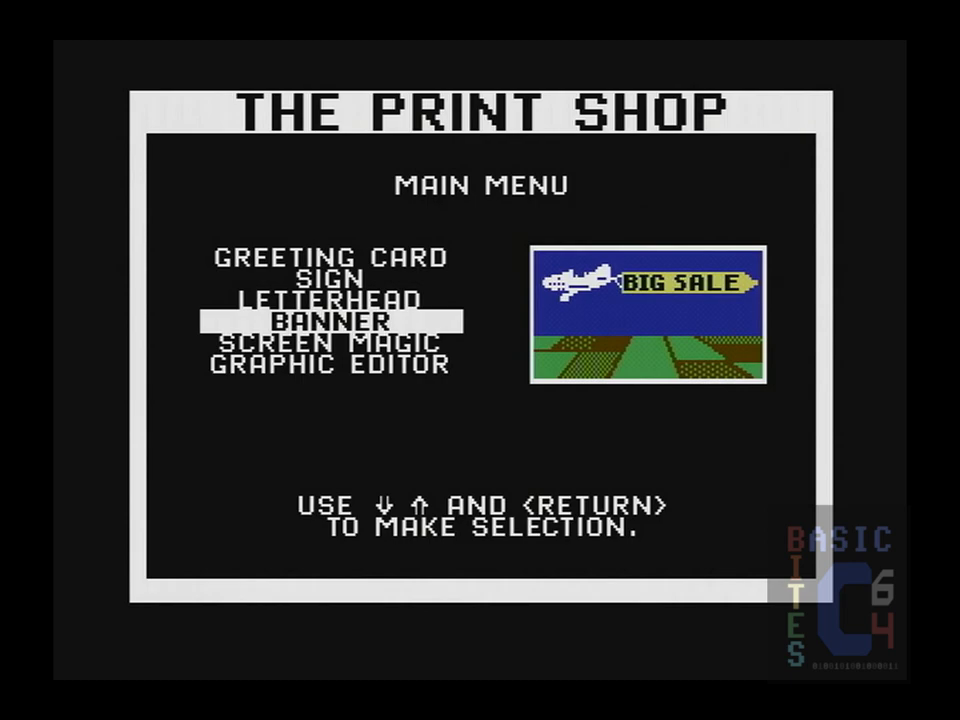
pyautogui.press('Down')
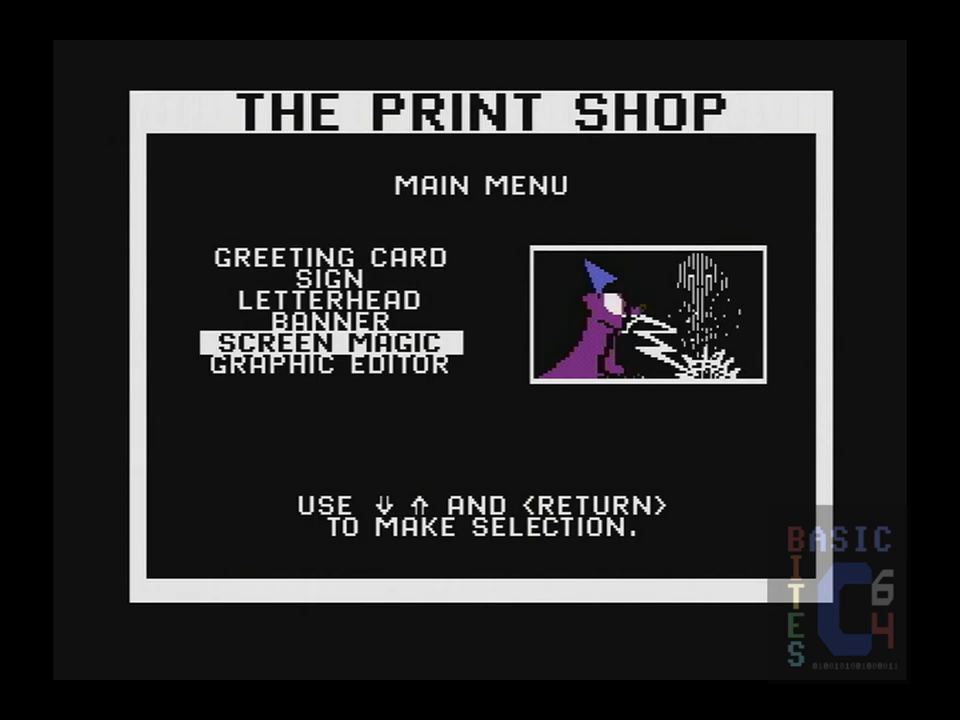
pyautogui.press('Up')
pyautogui.press('Up')
pyautogui.press('Up')
pyautogui.press('Up')
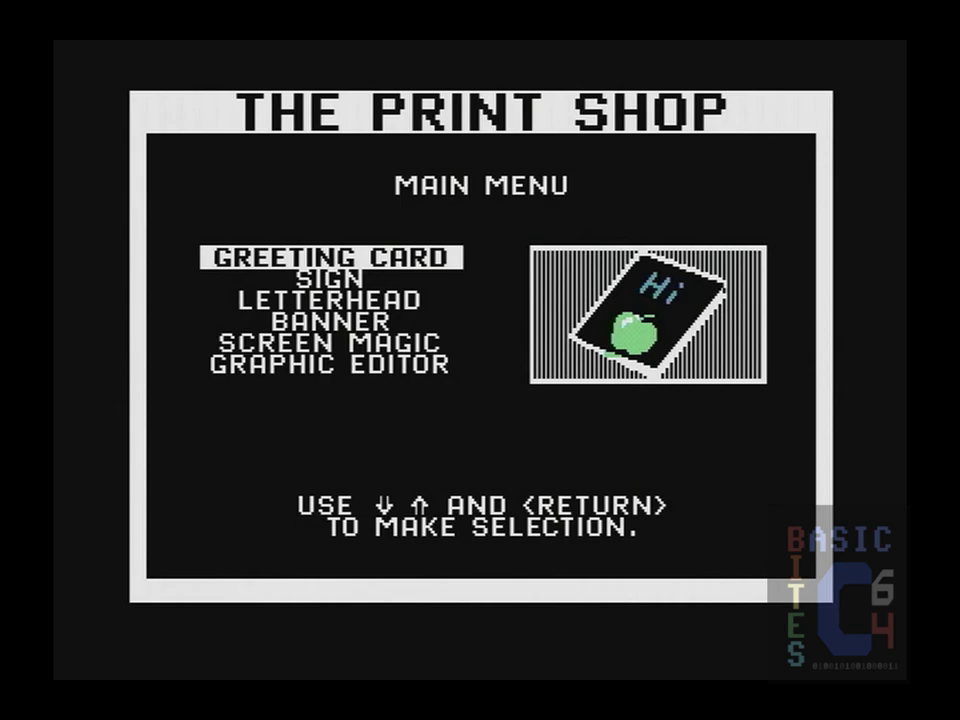
pyautogui.press('Return')
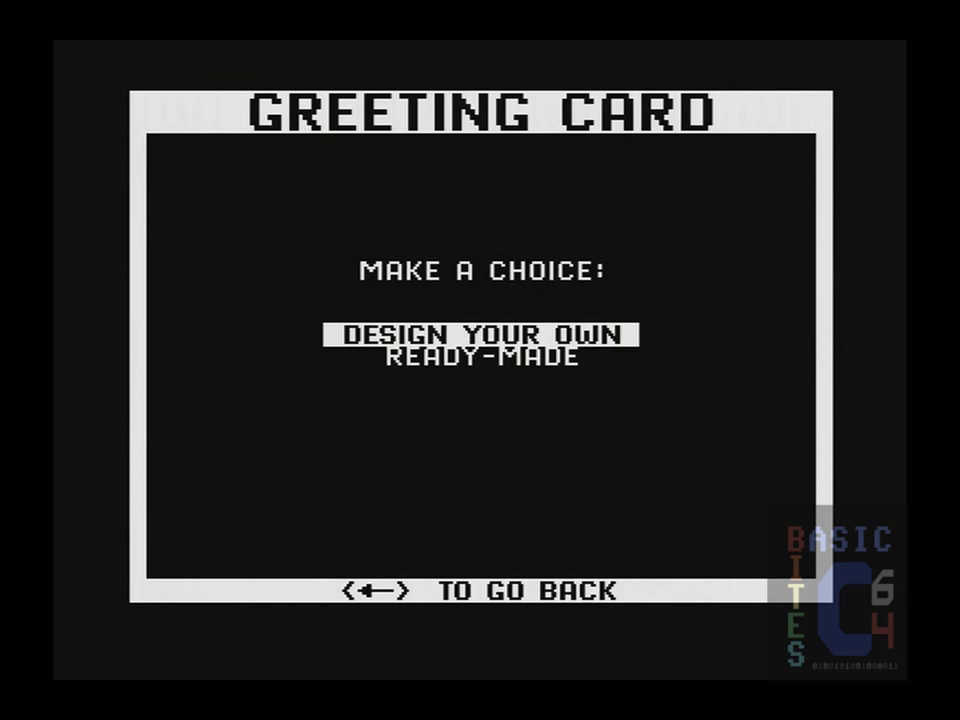
# Design your own card front with a Lattice border and the Gift Box graphic chosen by name
pyautogui.press('Return')
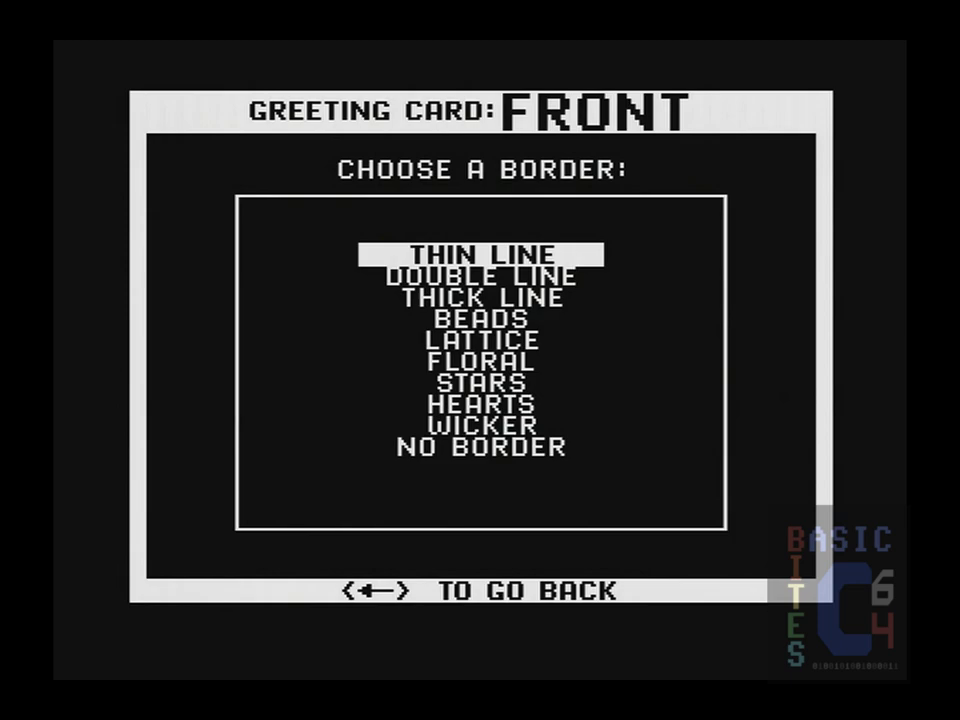
pyautogui.press('Down')
pyautogui.press('Down')
pyautogui.press('Down')
pyautogui.press('Down')
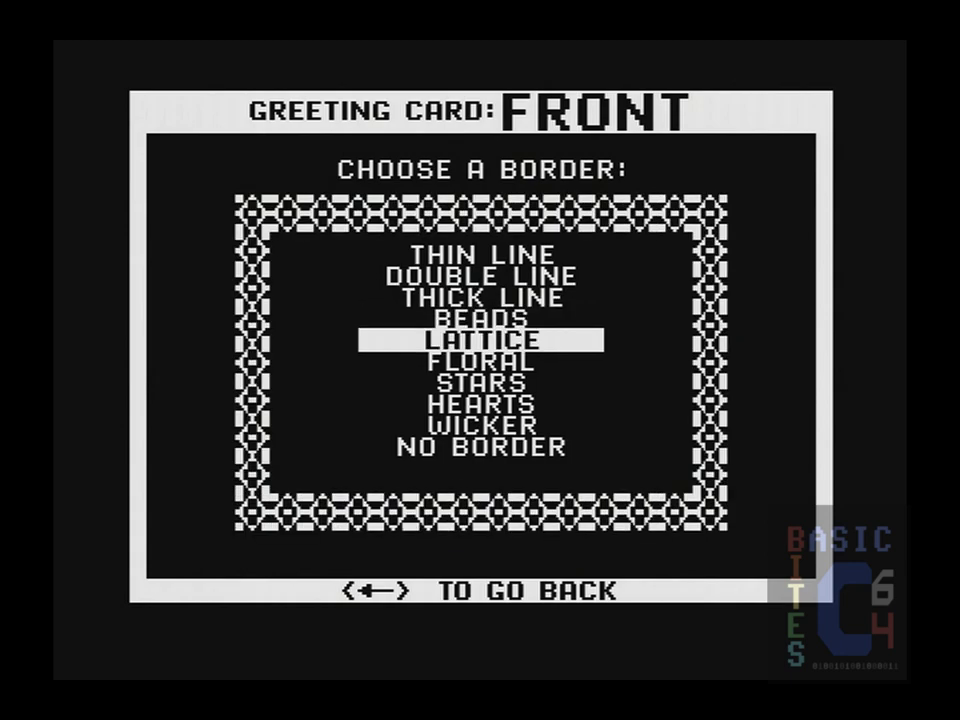
pyautogui.press('Return')
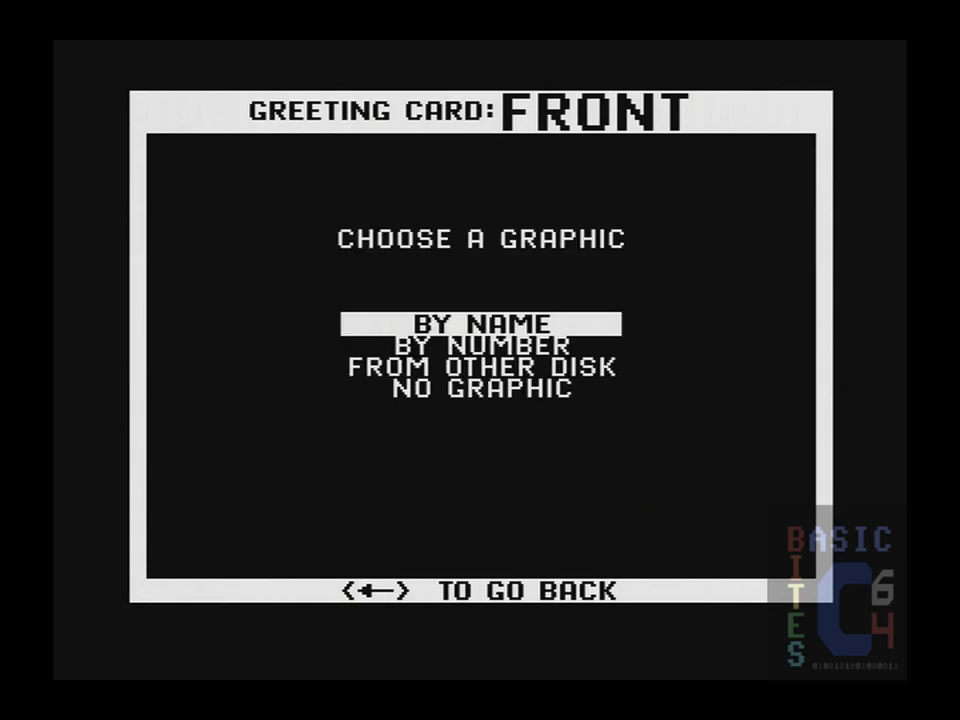
pyautogui.press('Return')
pyautogui.press('Down')
pyautogui.press('Down')
pyautogui.press('Down')
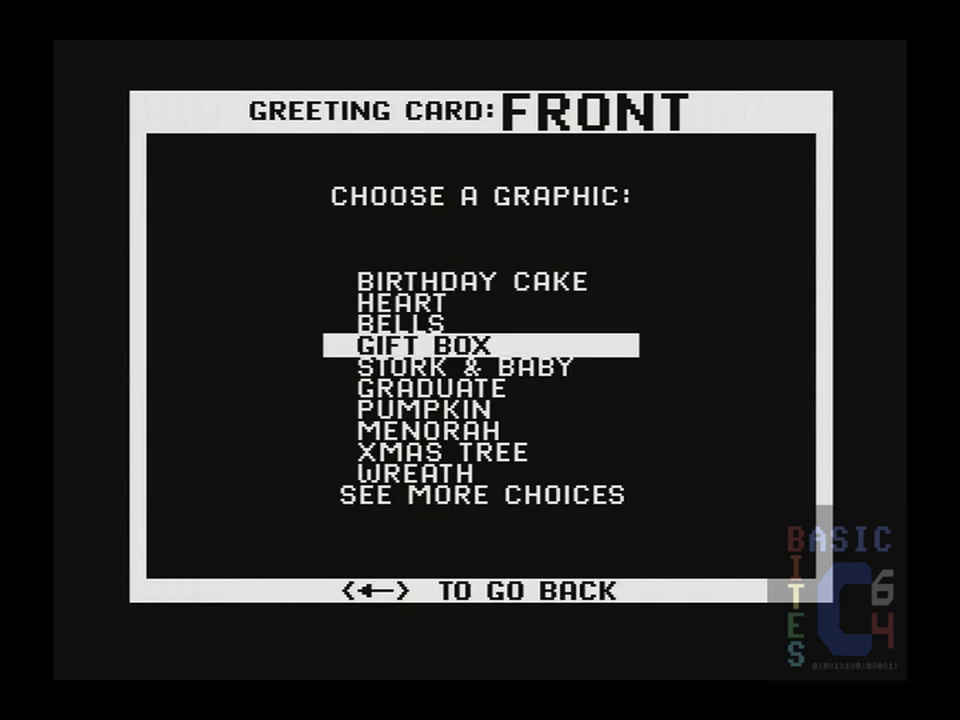
pyautogui.press('Return')
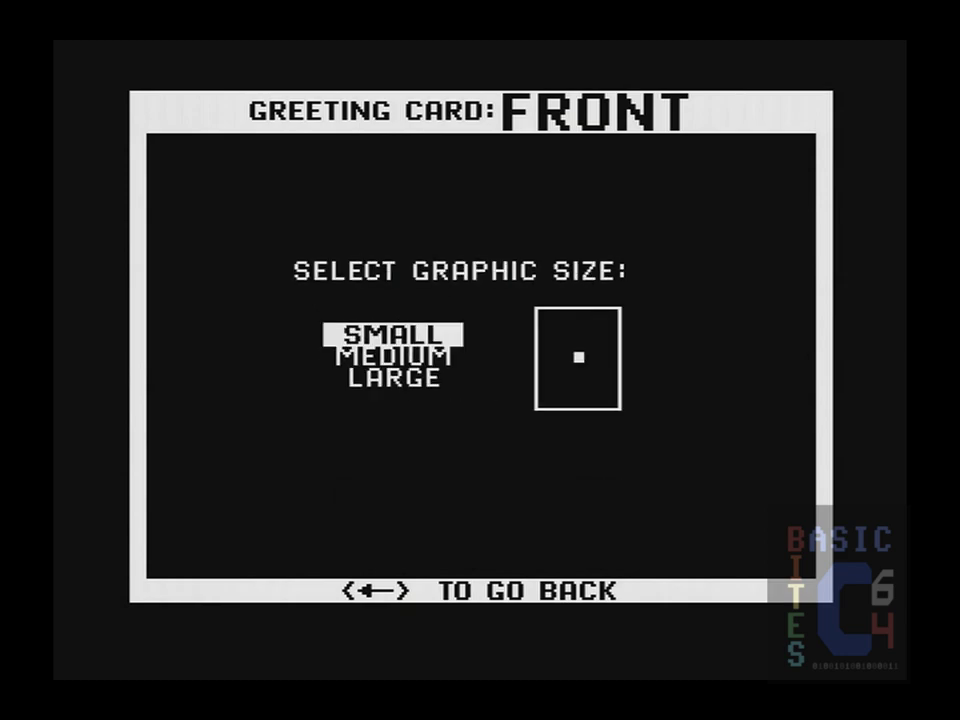
# Make the Gift Box graphics small in a staggered layout, then browse the fonts
pyautogui.press('Return')
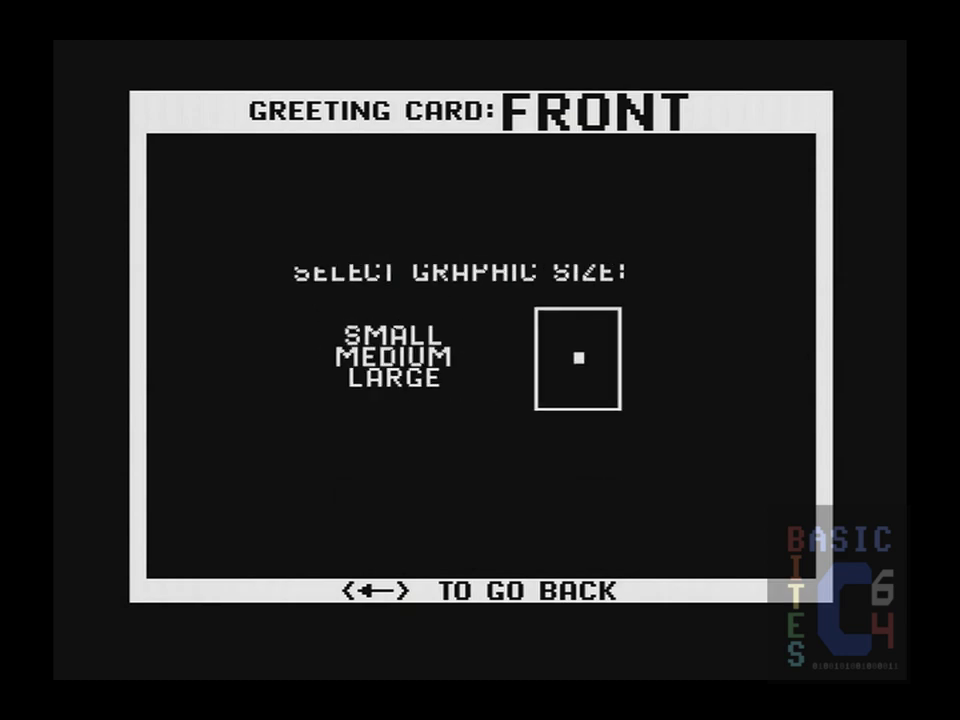
pyautogui.press('Down')
pyautogui.press('Down')
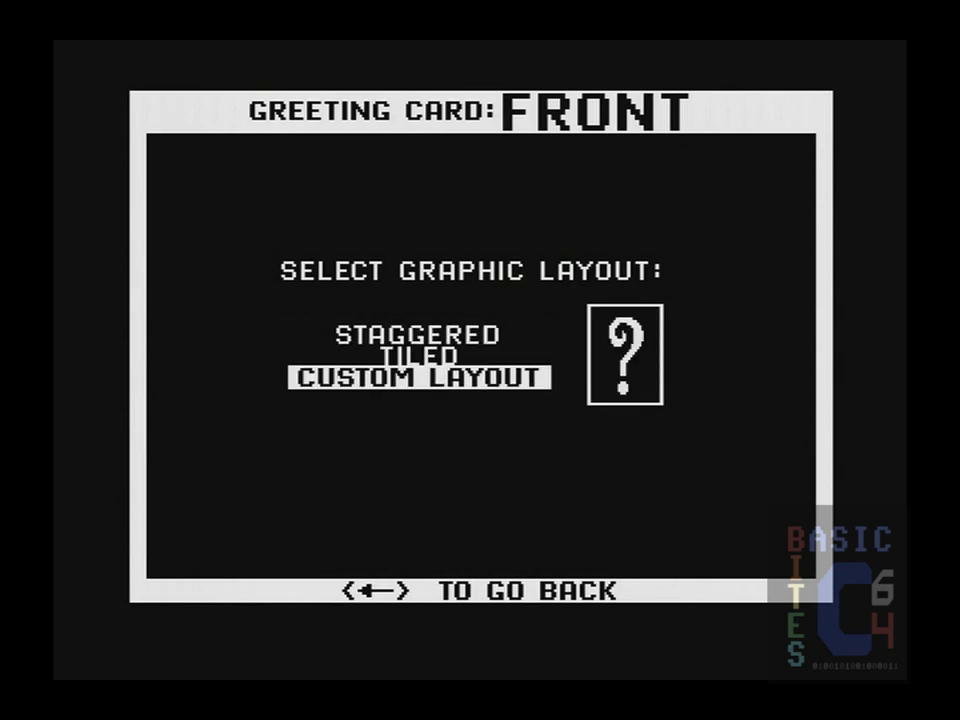
pyautogui.press('Down')
pyautogui.press('Return')
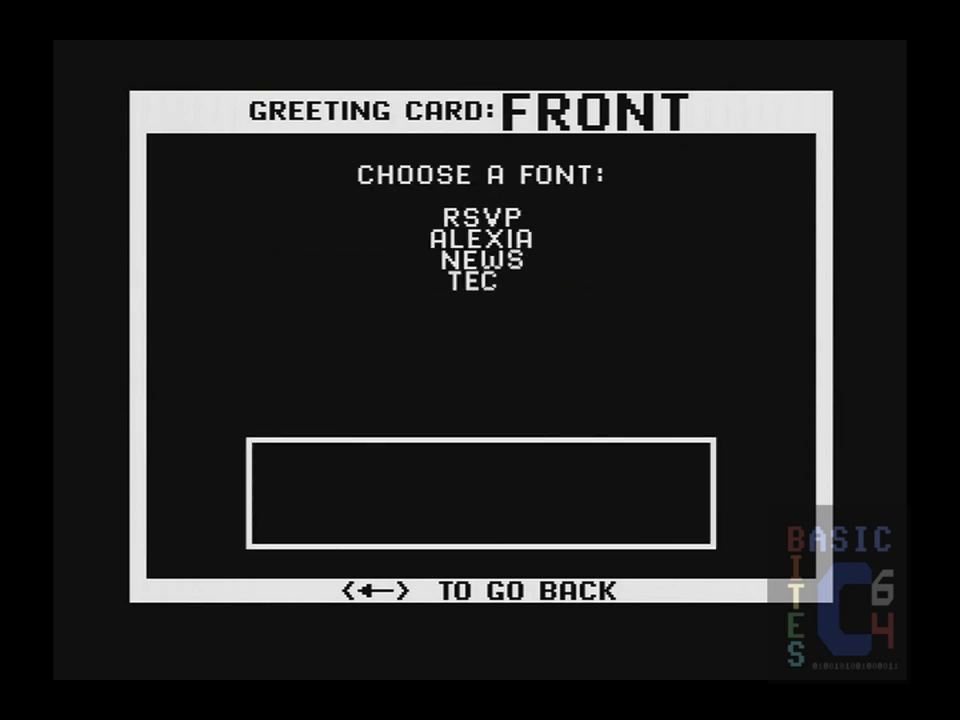
pyautogui.press('Down')
pyautogui.press('Down')
pyautogui.press('Down')
pyautogui.press('Down')
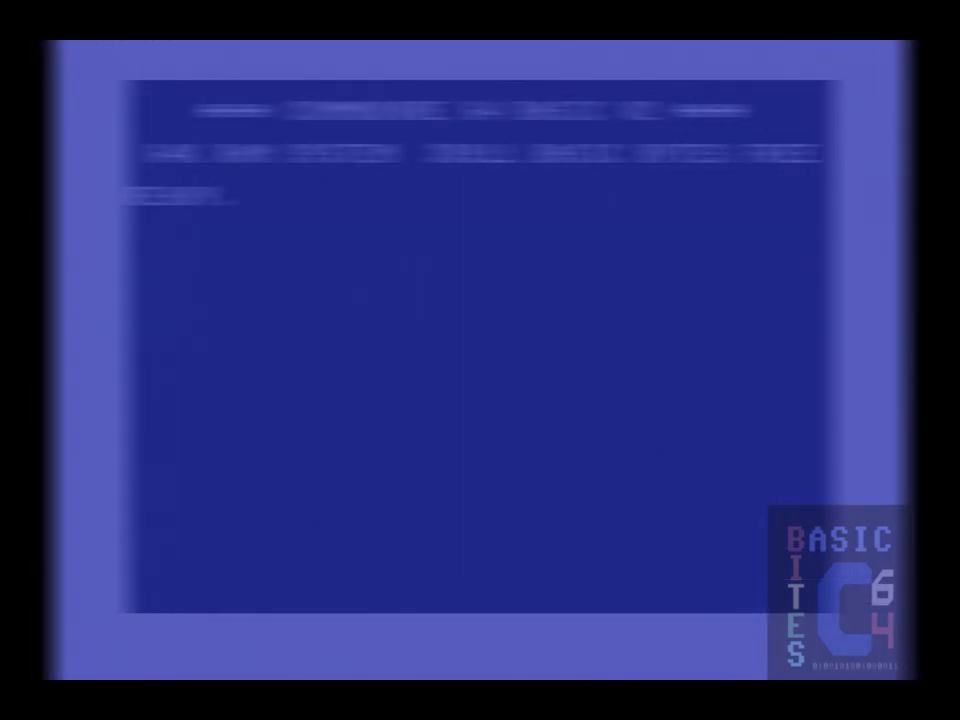
# Enter LOAD"*",8,1 at the READY prompt to load PrintMaster from disk drive 8
pyautogui.write('LOAD"*",8,1')
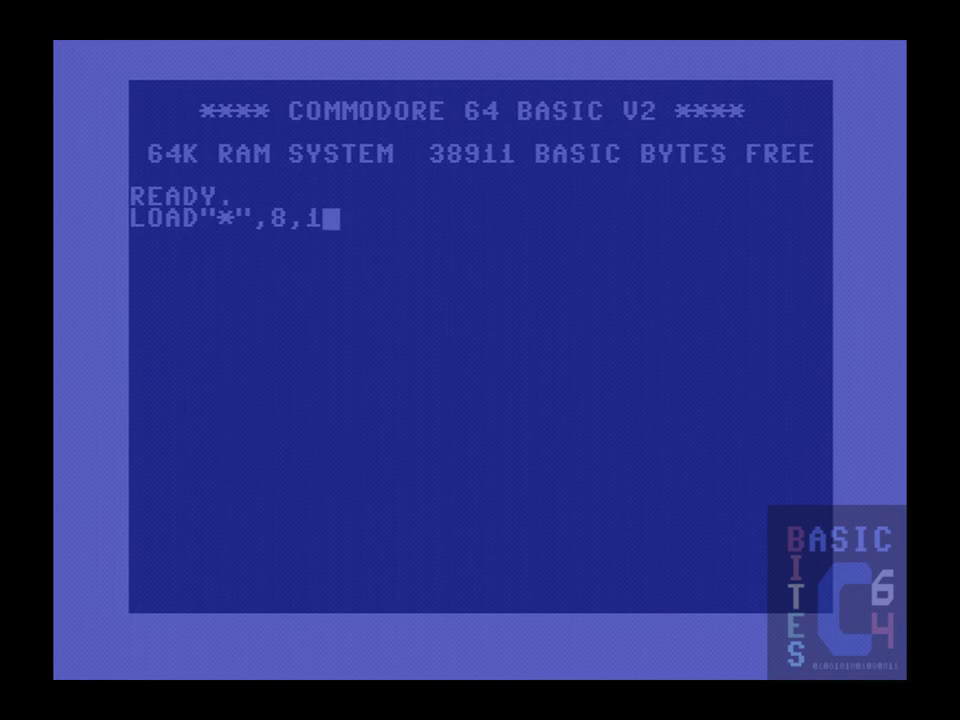
pyautogui.press('Return')
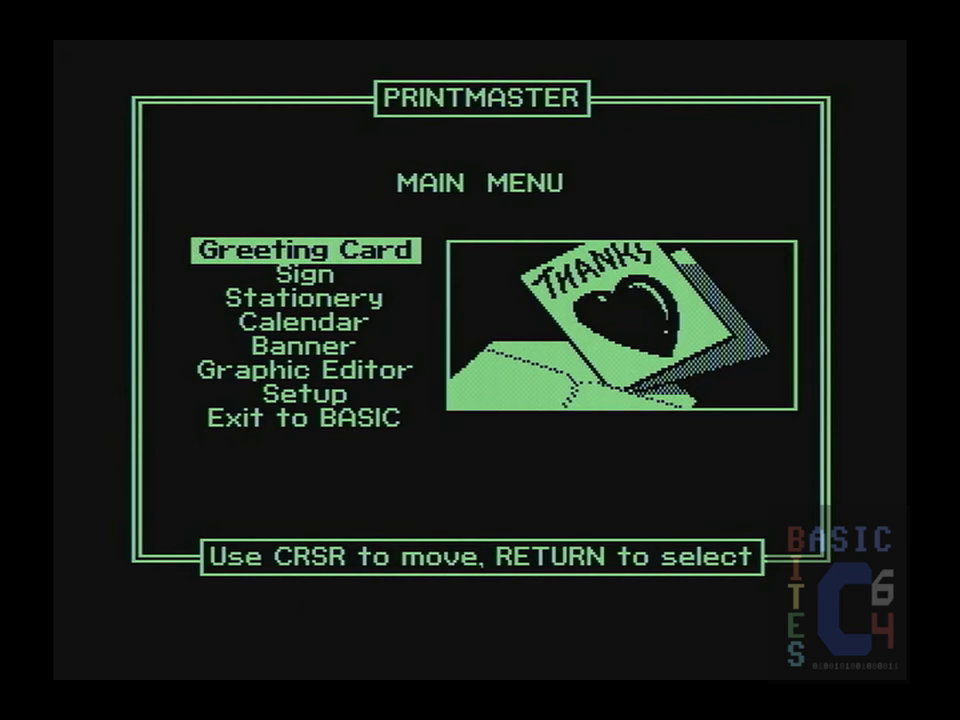
# Preview Sign, Stationery, Banner and Graphic Editor, then open Greeting Card
pyautogui.press('Down')
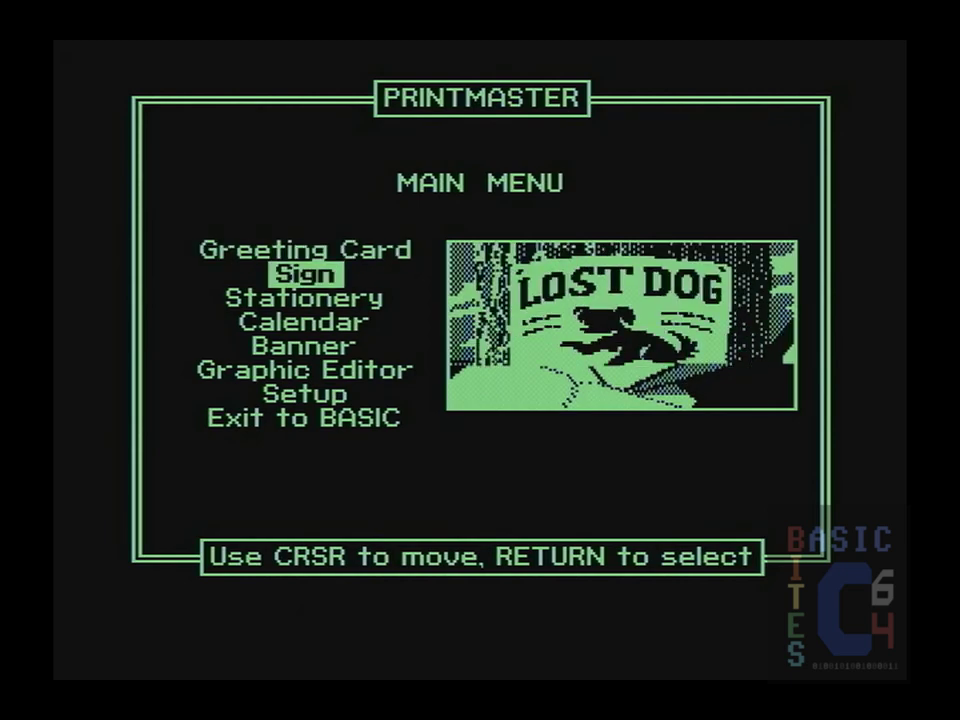
pyautogui.press('Down')
pyautogui.press('Down')
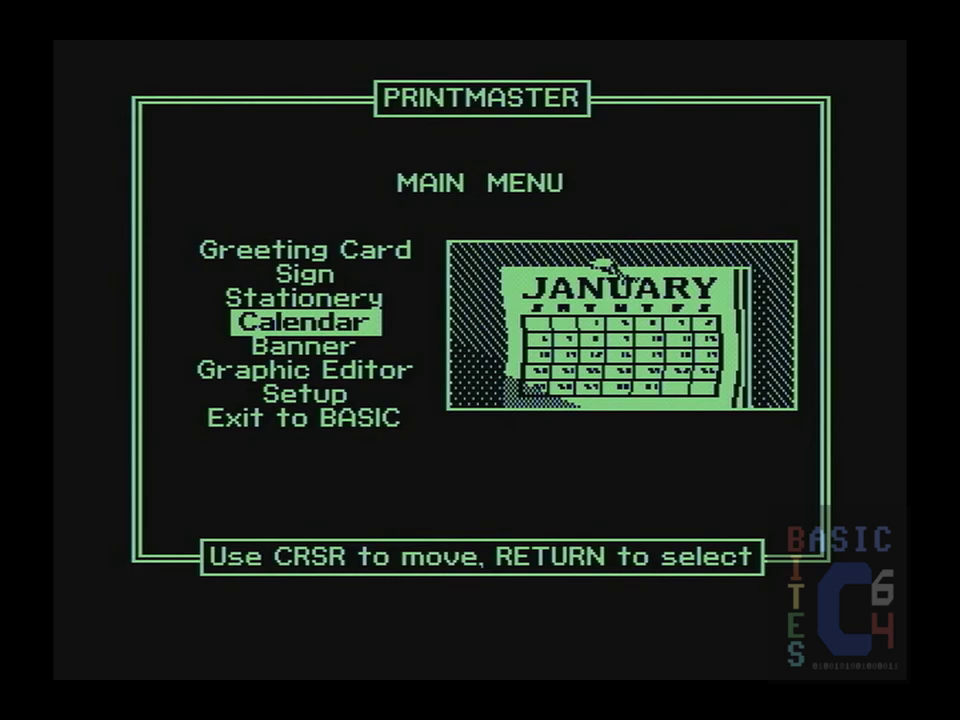
pyautogui.press('Down')
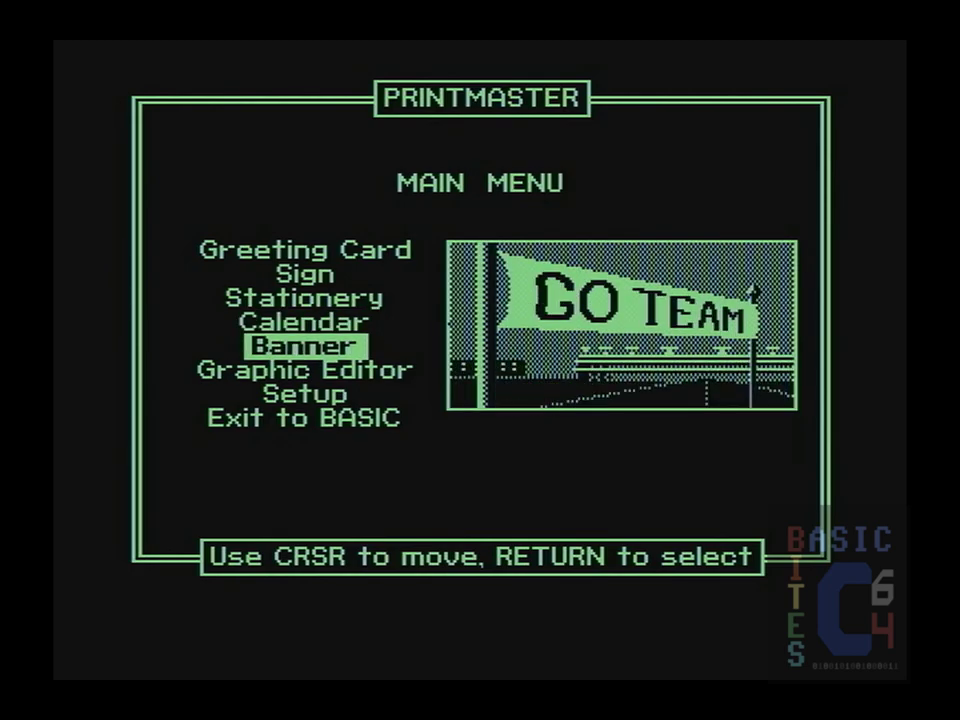
pyautogui.press('Down')
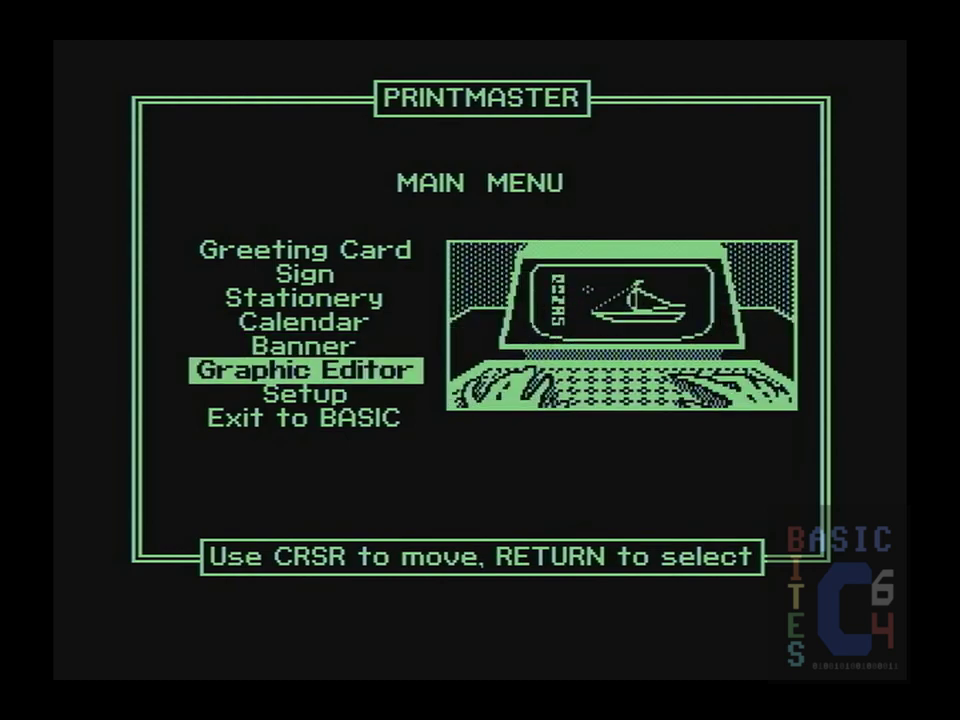
pyautogui.press('Up')
pyautogui.press('Up')
pyautogui.press('Up')
pyautogui.press('Up')
pyautogui.press('Up')
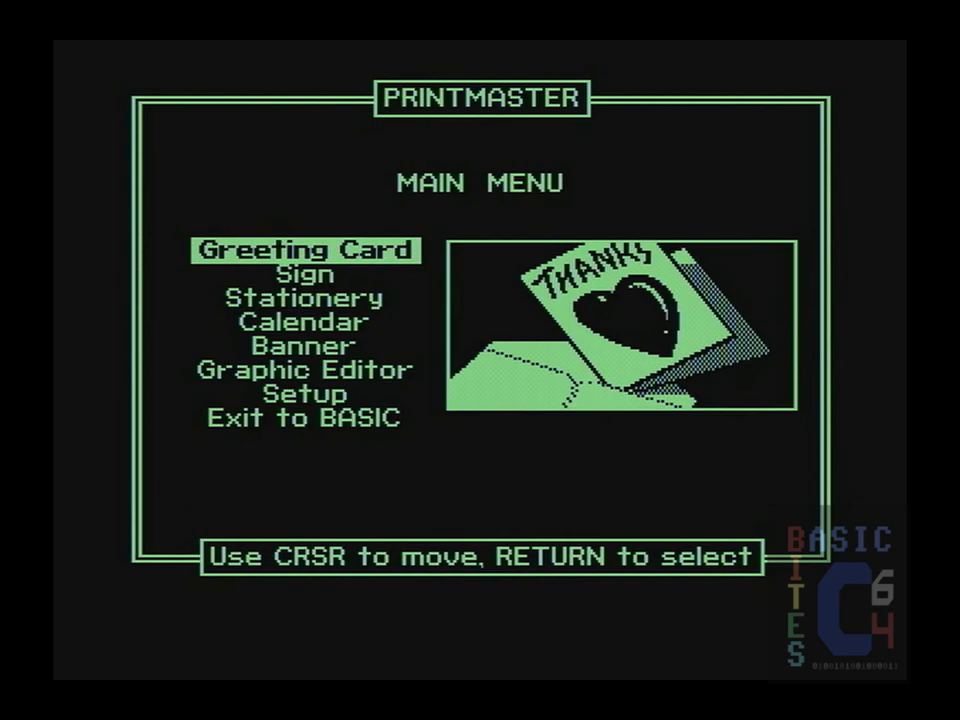
pyautogui.press('Return')
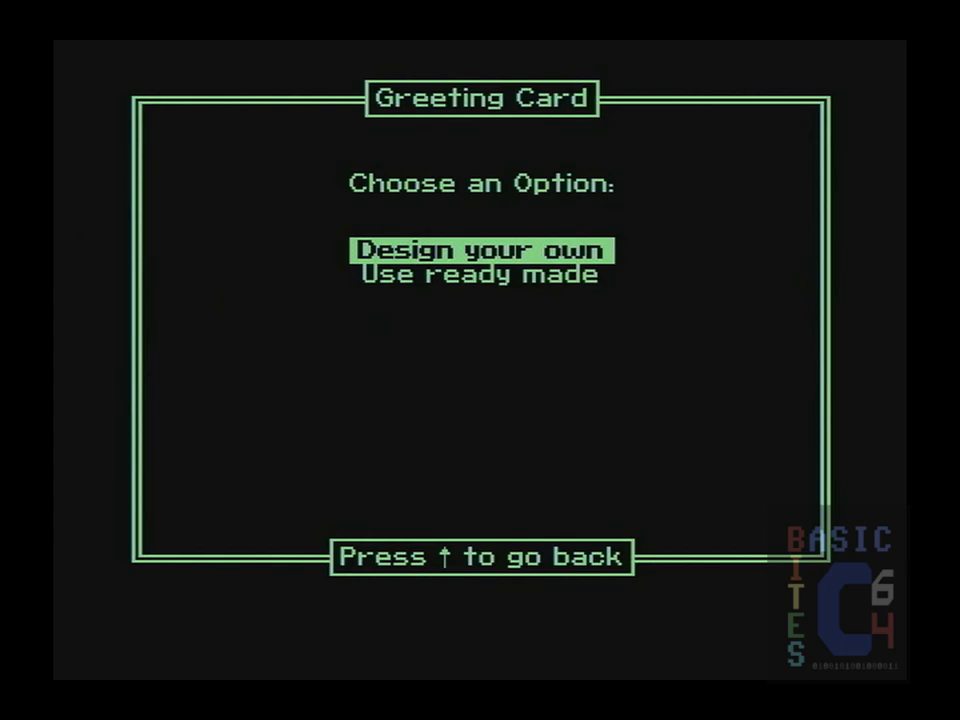
# Design your own card front with a chosen border and the Christmas Tree picture graphic
pyautogui.press('Return')
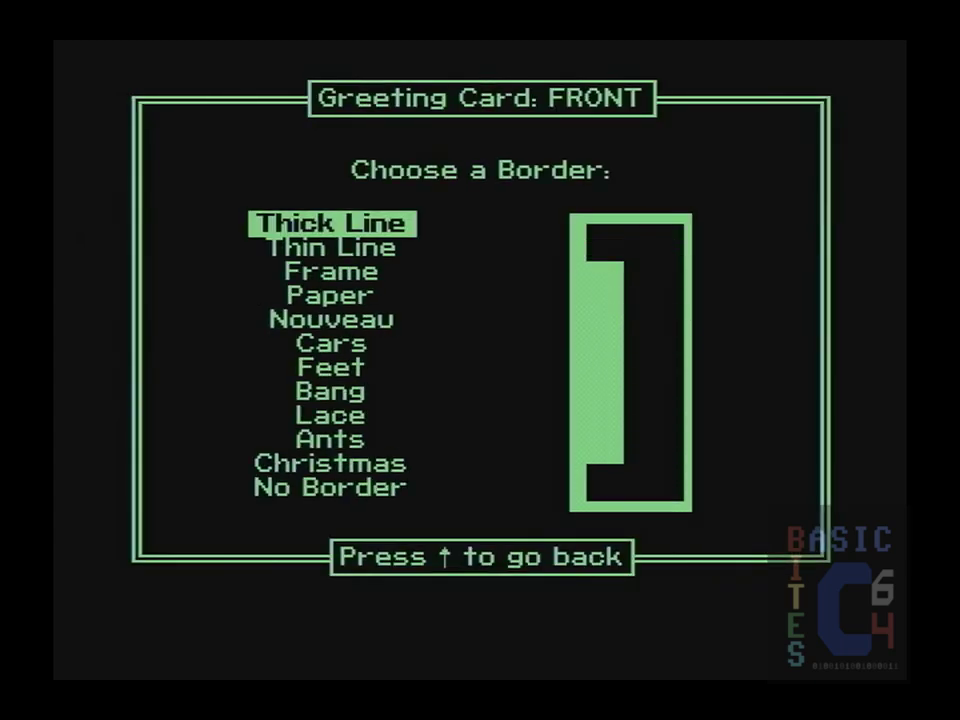
pyautogui.press('Down')
pyautogui.press('Down')
pyautogui.press('Down')
pyautogui.press('Down')
pyautogui.press('Down')
pyautogui.press('Down')
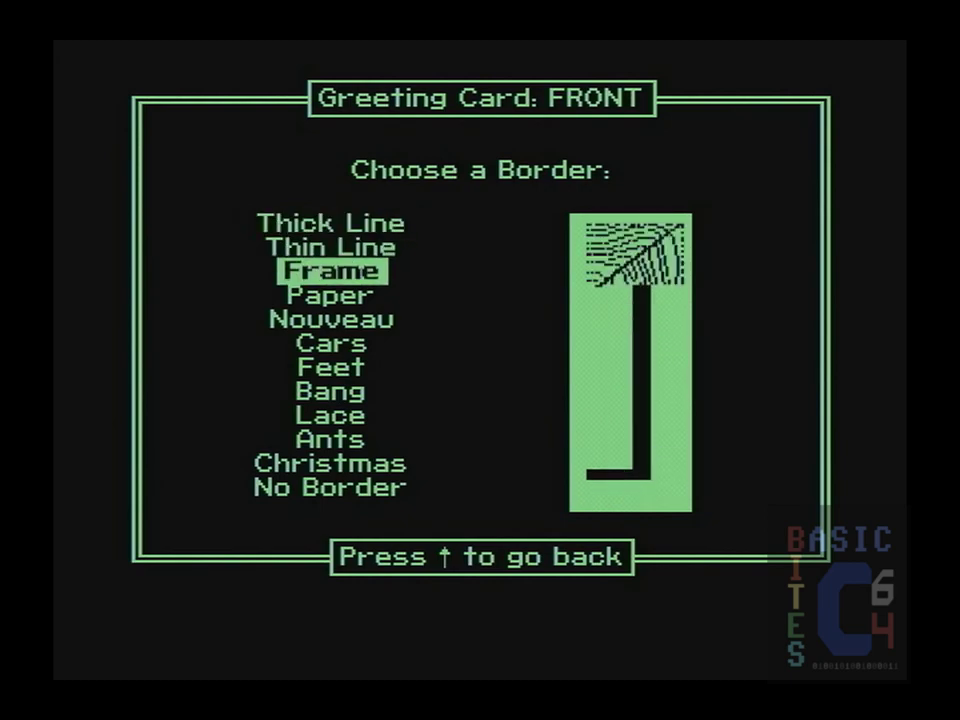
pyautogui.press('Return')
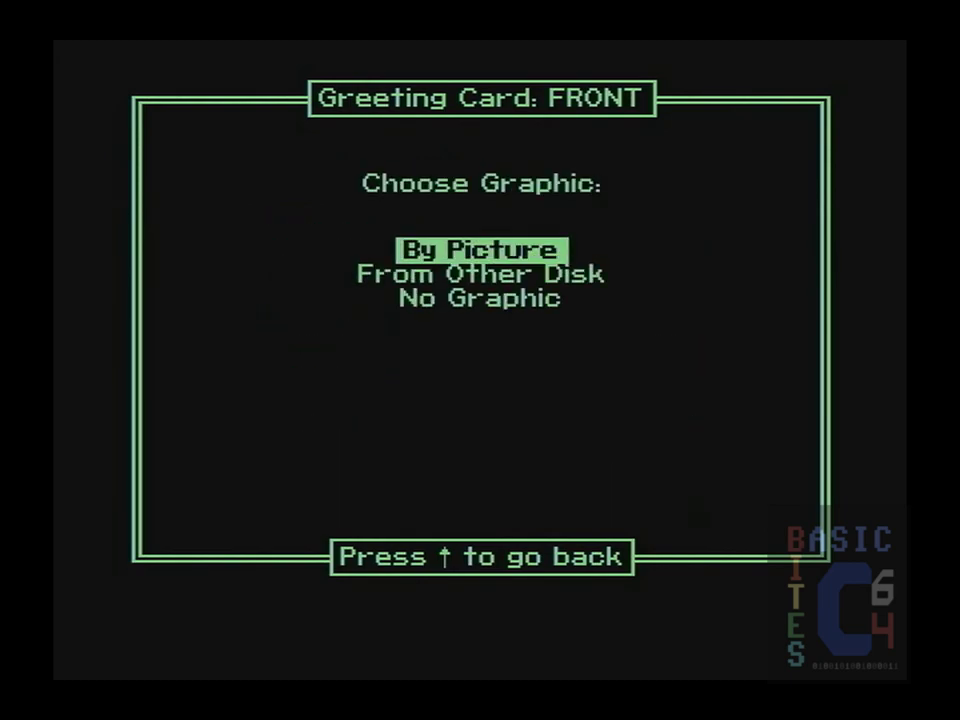
pyautogui.press('Return')
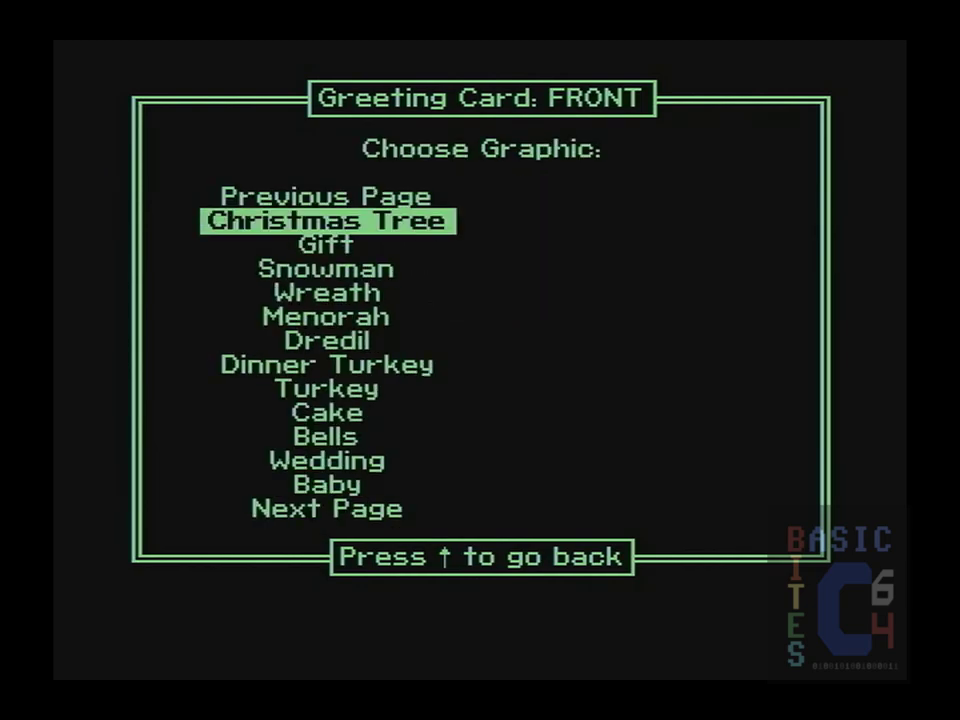
pyautogui.press('Return')
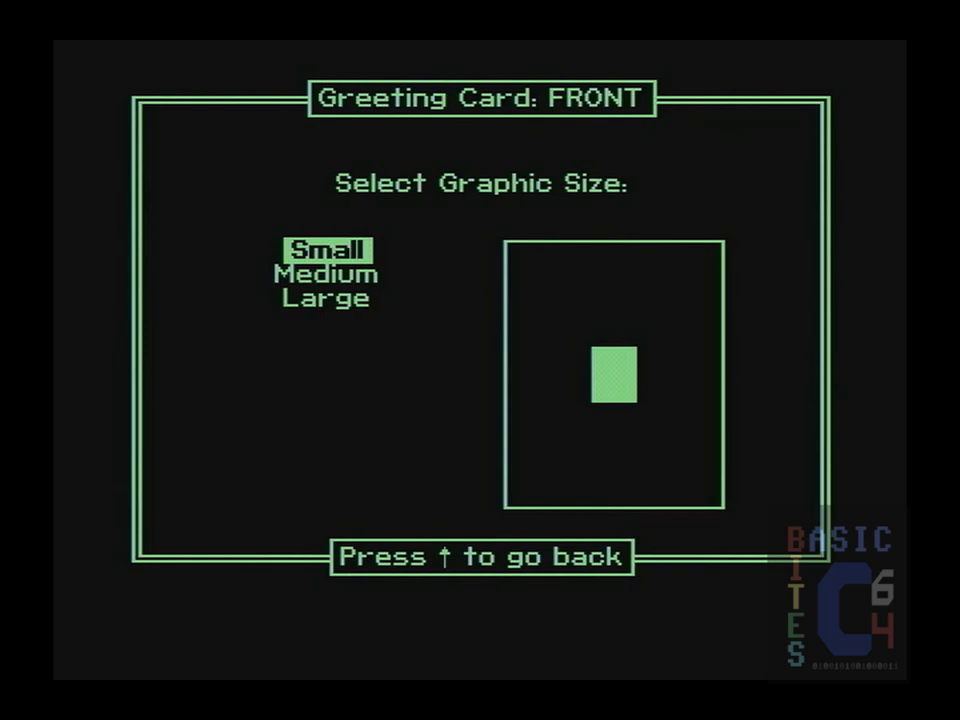
# Make the Christmas Tree small and compare the tiled, custom and staggered patterns
pyautogui.press('Return')
pyautogui.press('Down')
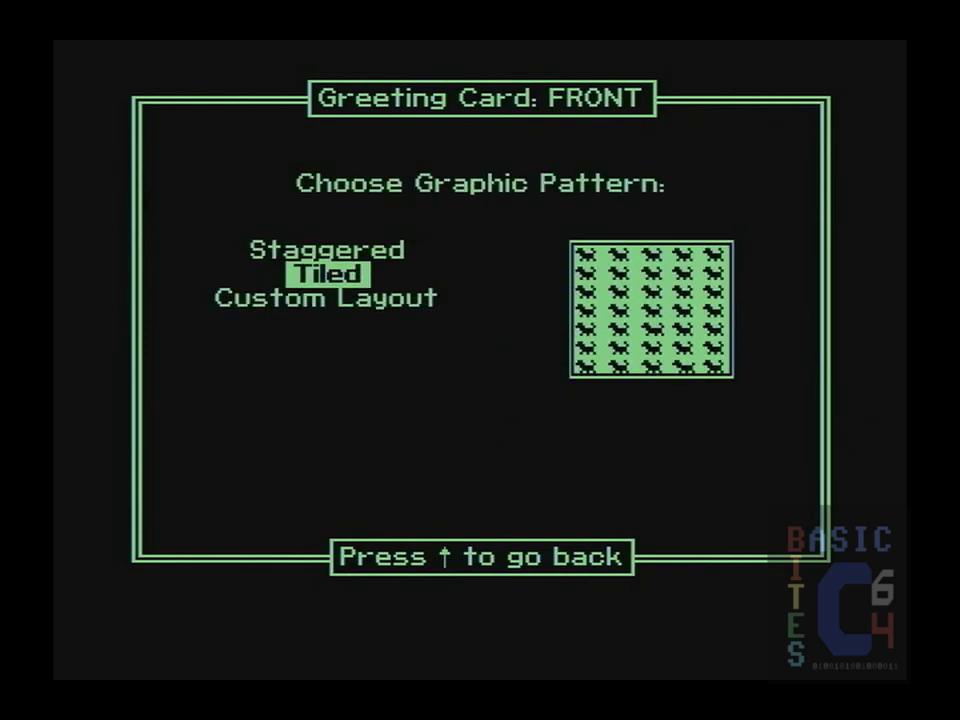
pyautogui.press('Down')
pyautogui.press('Up')
pyautogui.press('Up')
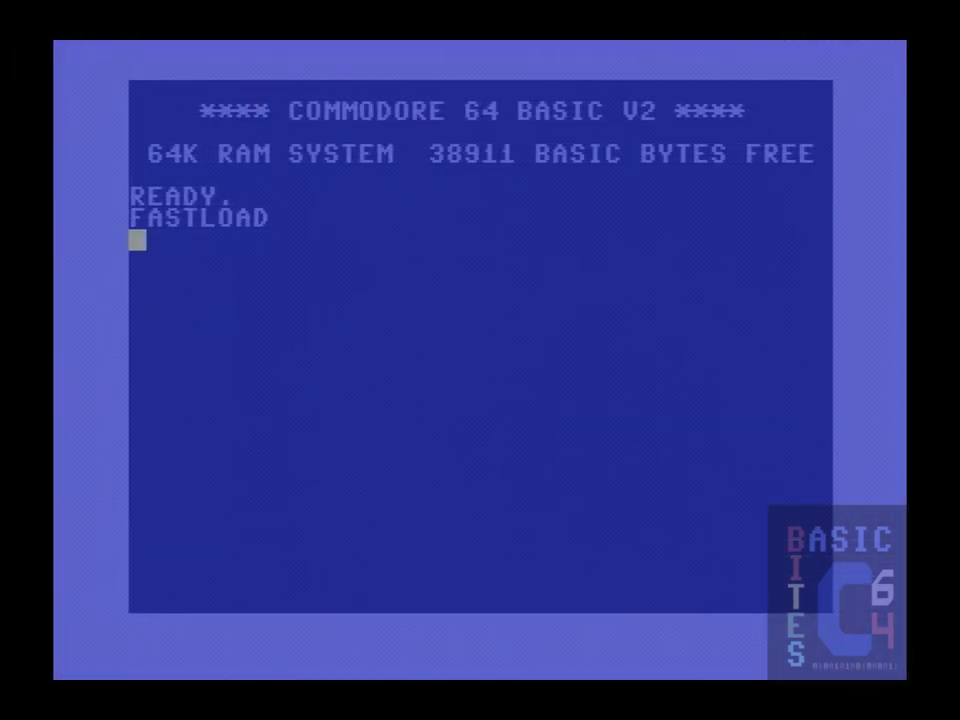
# Run LOAD"*",8,1 to load the first program from drive 8
pyautogui.write('LOAD"*",8,1')
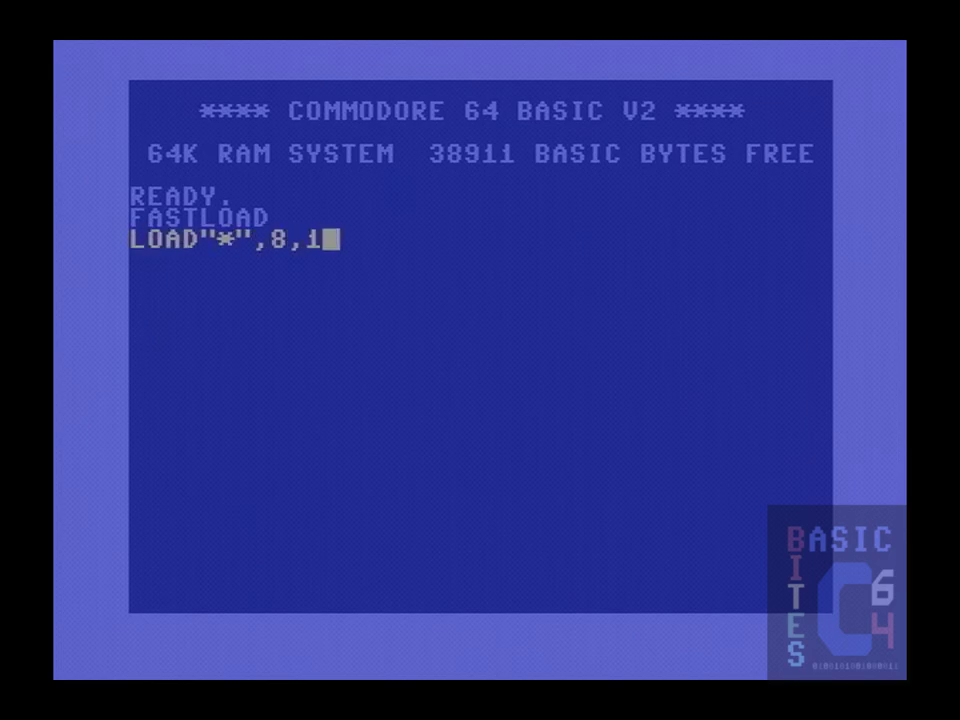
pyautogui.press('Return')
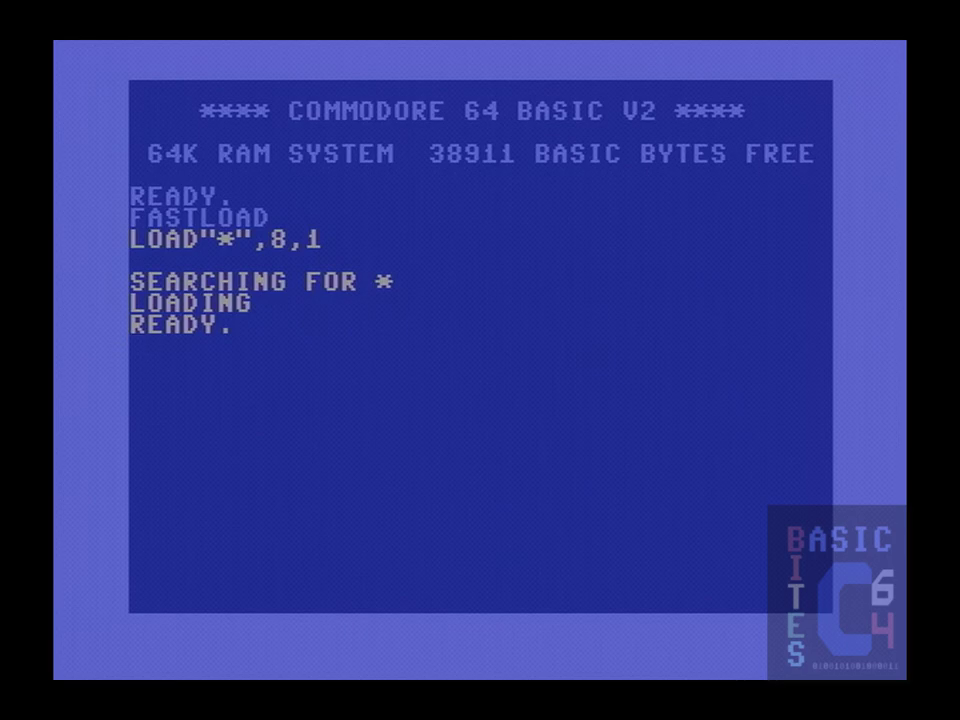
# Erase the typed POKE818,237:POKE819,245 line, then RUN the loaded program
pyautogui.write('POKE')
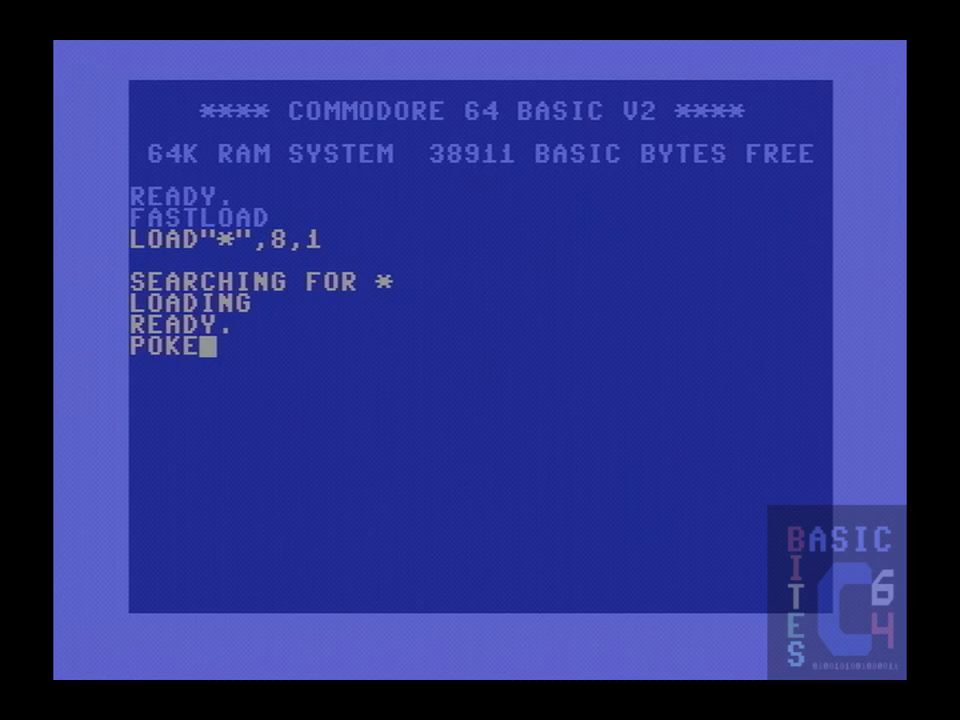
pyautogui.write('818')
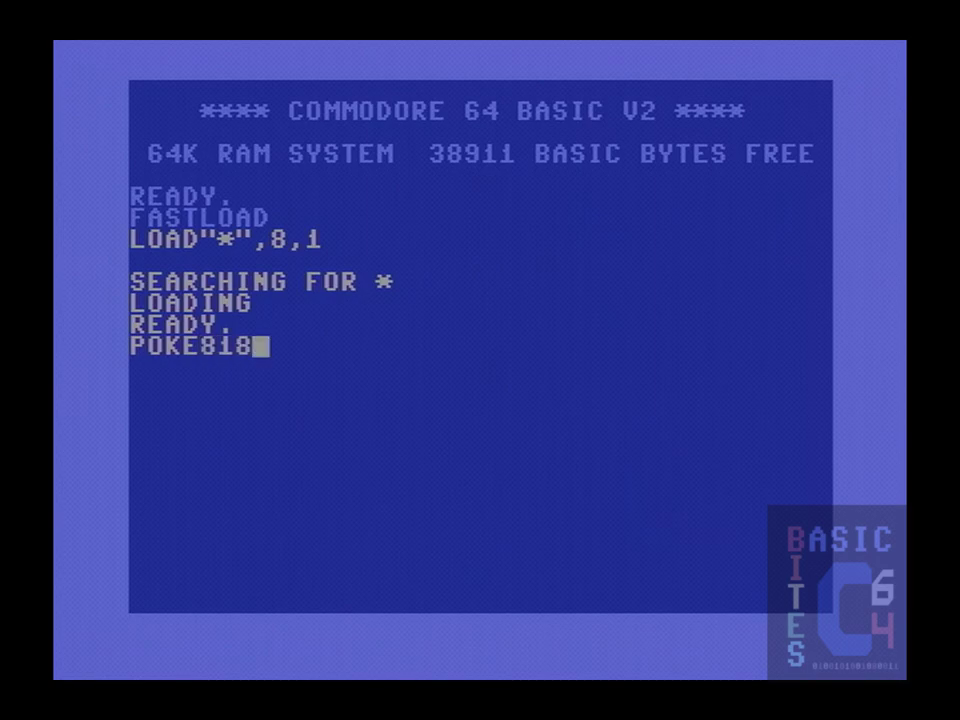
pyautogui.write(',237:')
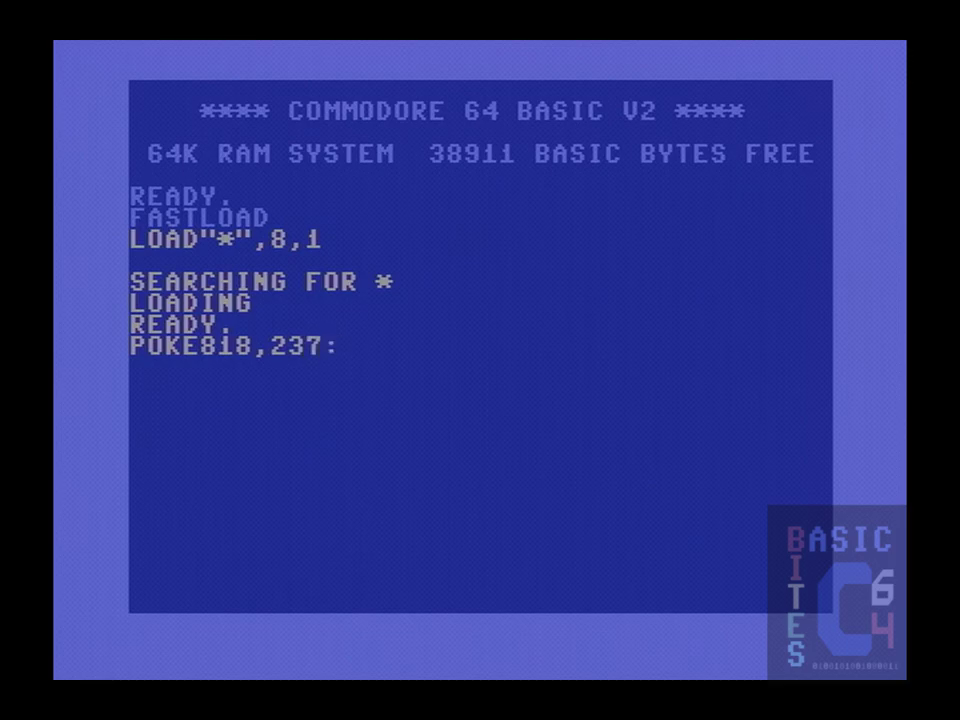
pyautogui.write('POKE81')
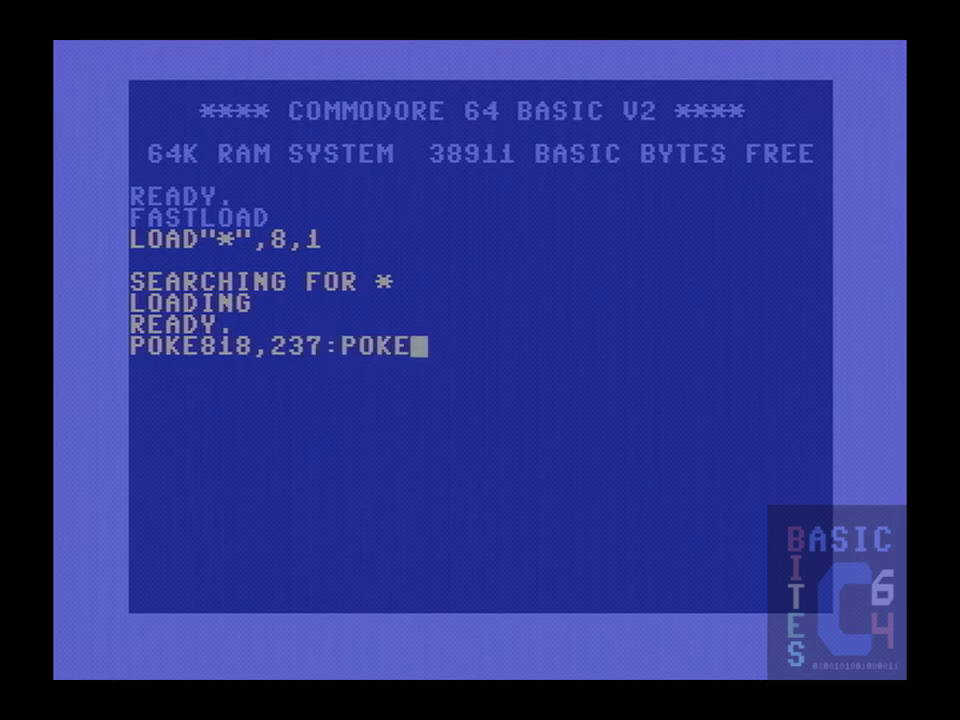
pyautogui.write('9,')
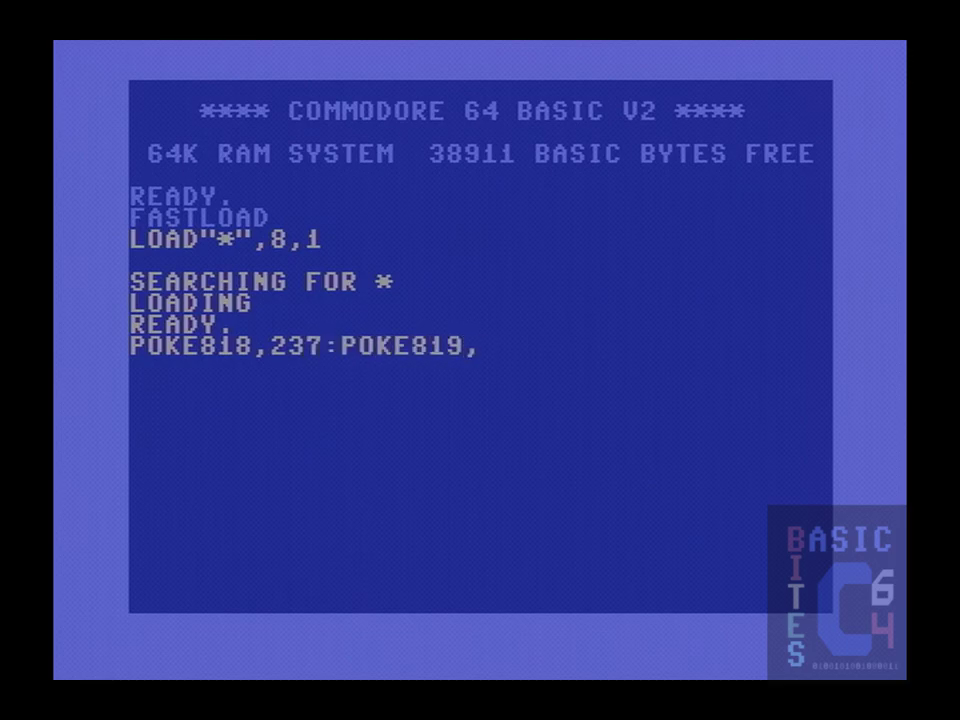
pyautogui.write('245')
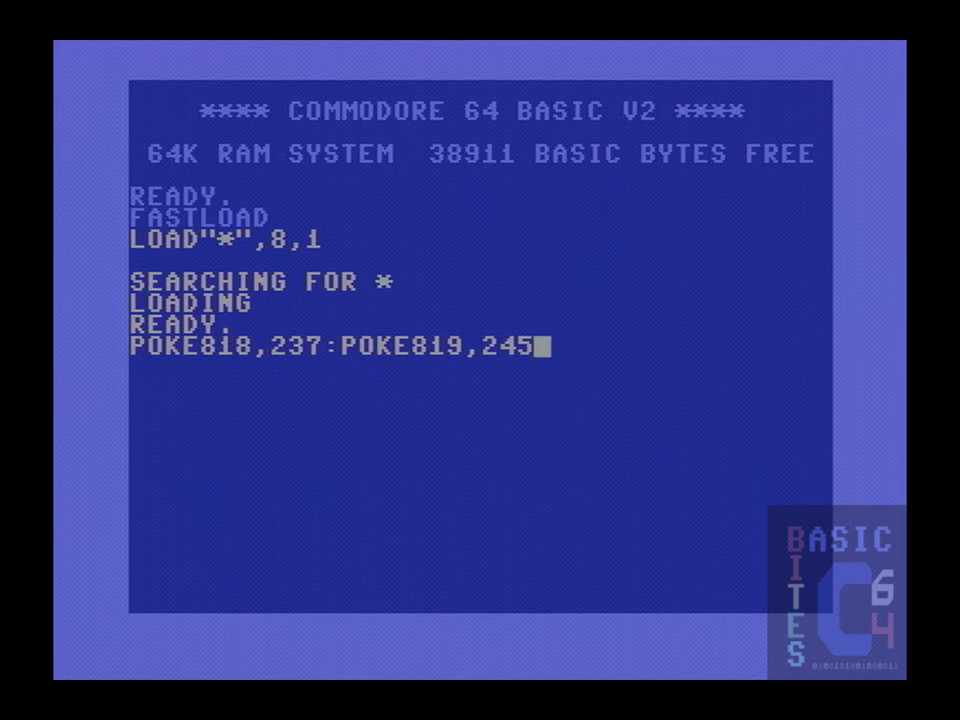
pyautogui.press('BackSpace')
pyautogui.press('BackSpace')
pyautogui.press('BackSpace')
pyautogui.press('BackSpace')
pyautogui.press('BackSpace')
pyautogui.press('BackSpace')
pyautogui.press('BackSpace')
pyautogui.press('BackSpace')
pyautogui.press('BackSpace')
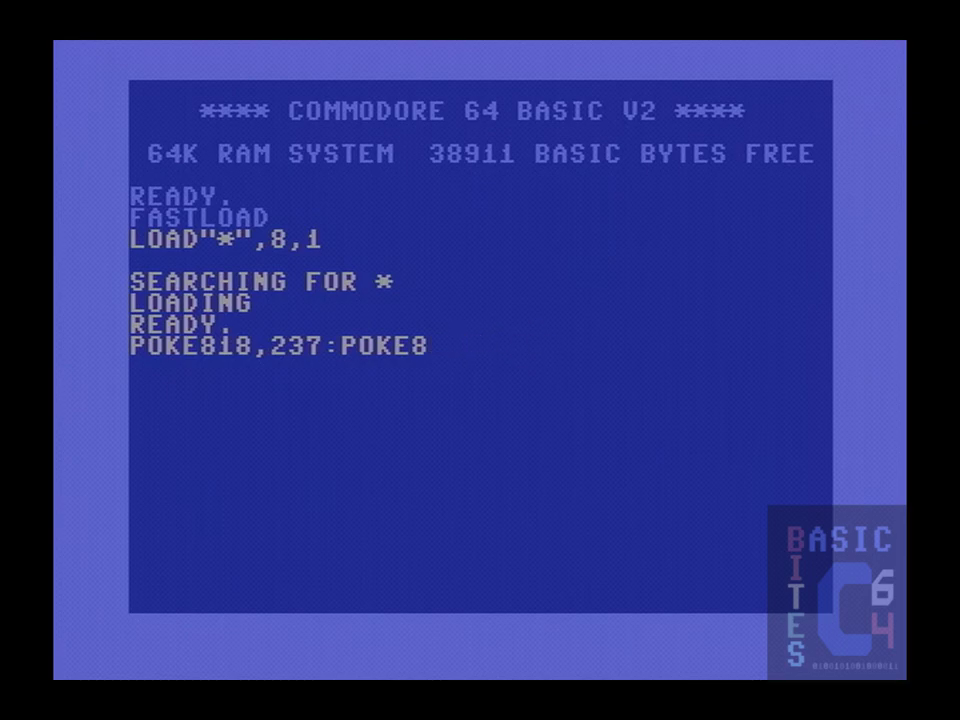
pyautogui.press('BackSpace')
pyautogui.press('BackSpace')
pyautogui.press('BackSpace')
pyautogui.press('BackSpace')
pyautogui.press('BackSpace')
pyautogui.press('BackSpace')
pyautogui.press('BackSpace')
pyautogui.press('BackSpace')
pyautogui.press('BackSpace')
pyautogui.press('BackSpace')
pyautogui.press('BackSpace')
pyautogui.press('BackSpace')
pyautogui.press('BackSpace')
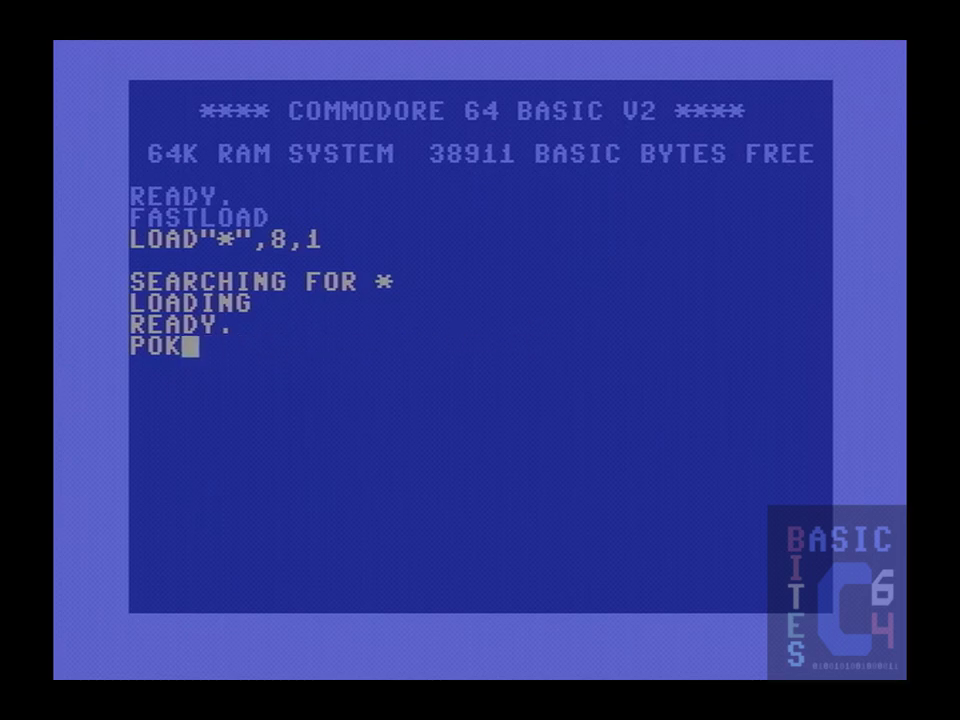
pyautogui.press('BackSpace')
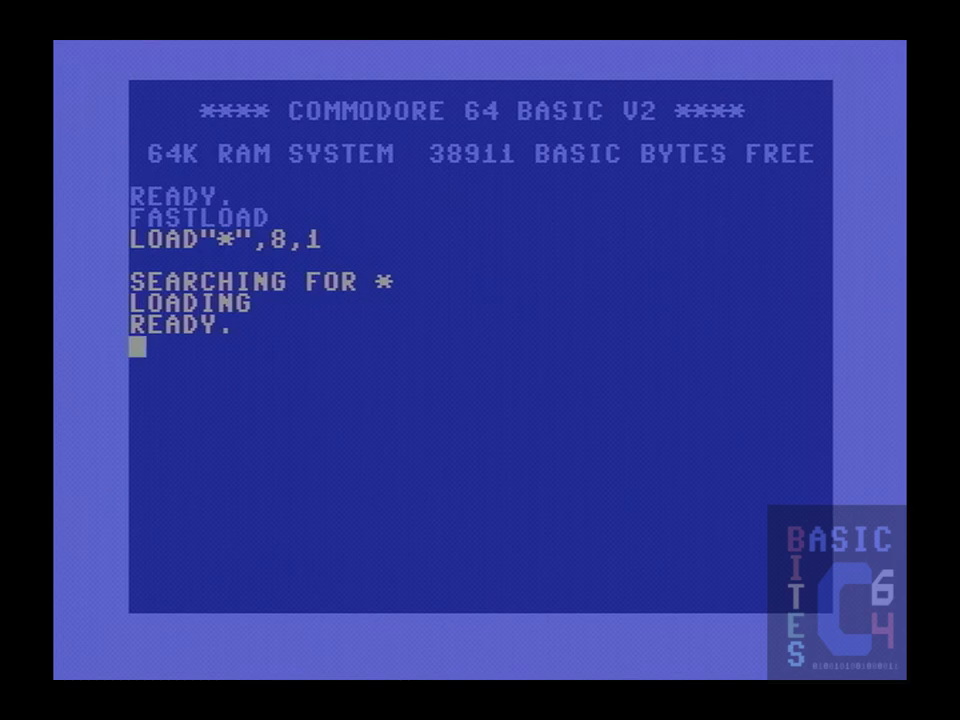
pyautogui.write('RUN')
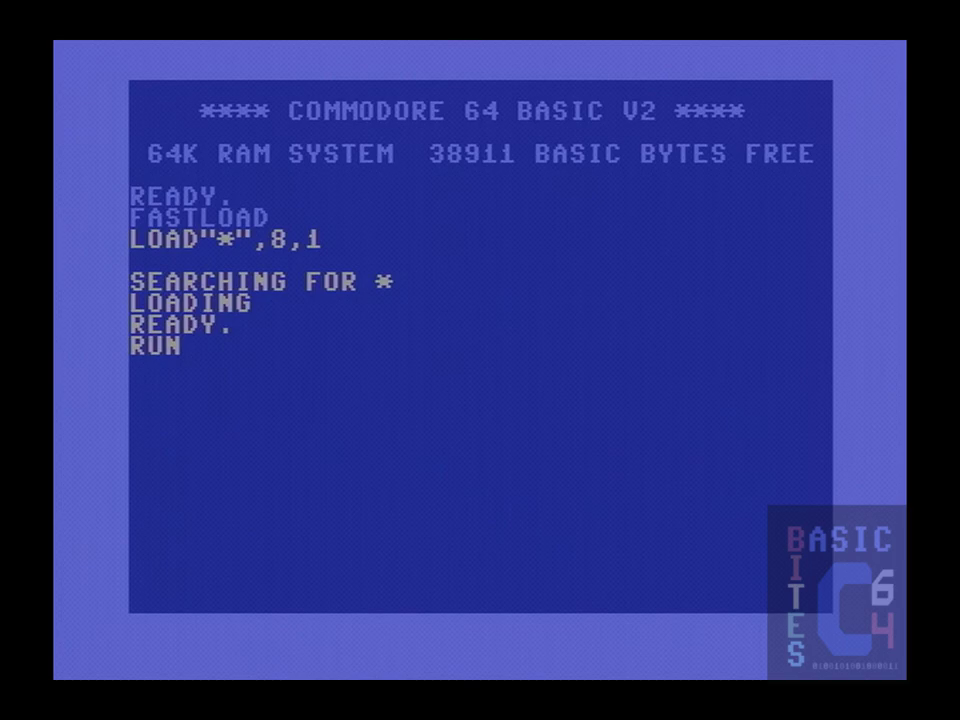
pyautogui.press('Return')
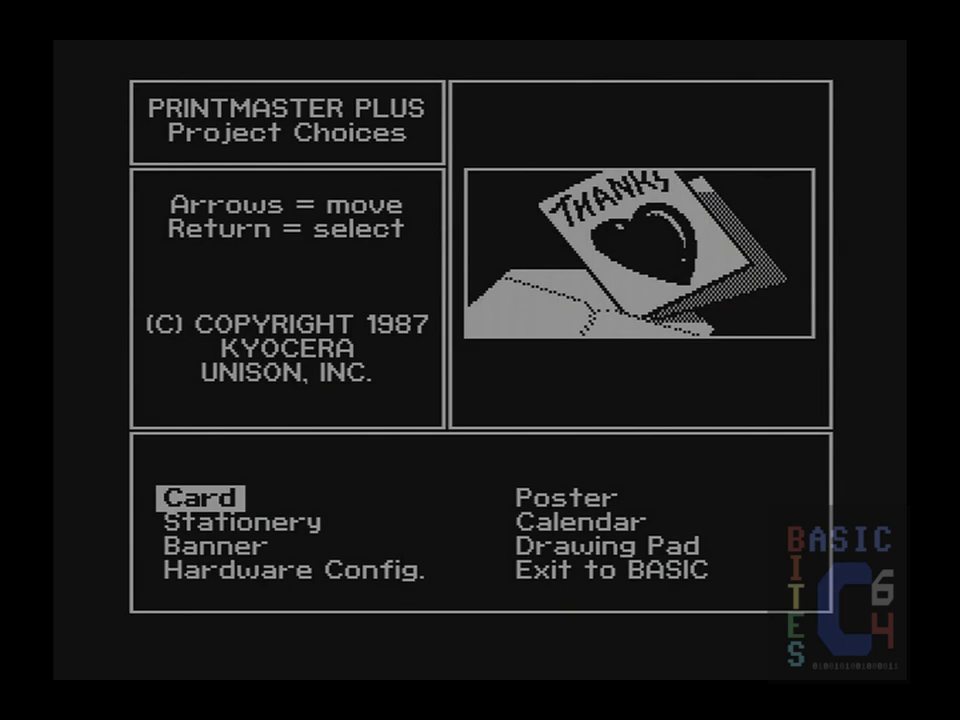
# Browse the Card and Poster project choices, then open Hardware Config
pyautogui.press('Down')
pyautogui.press('Down')
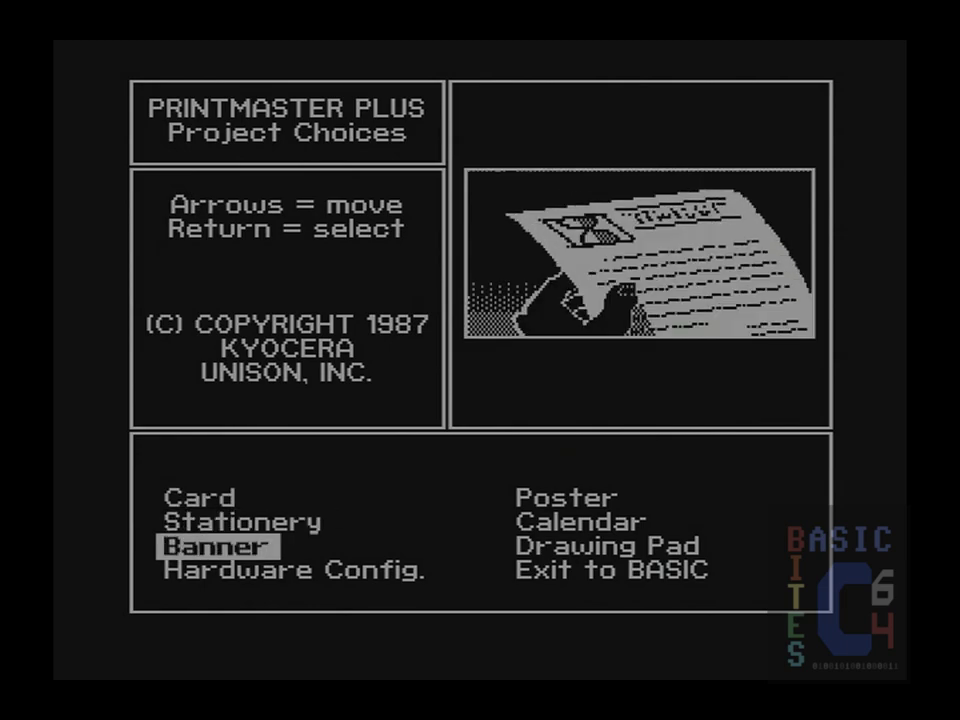
pyautogui.press('Down')
pyautogui.press('Right')
pyautogui.press('Up')
pyautogui.press('Up')
pyautogui.press('Up')
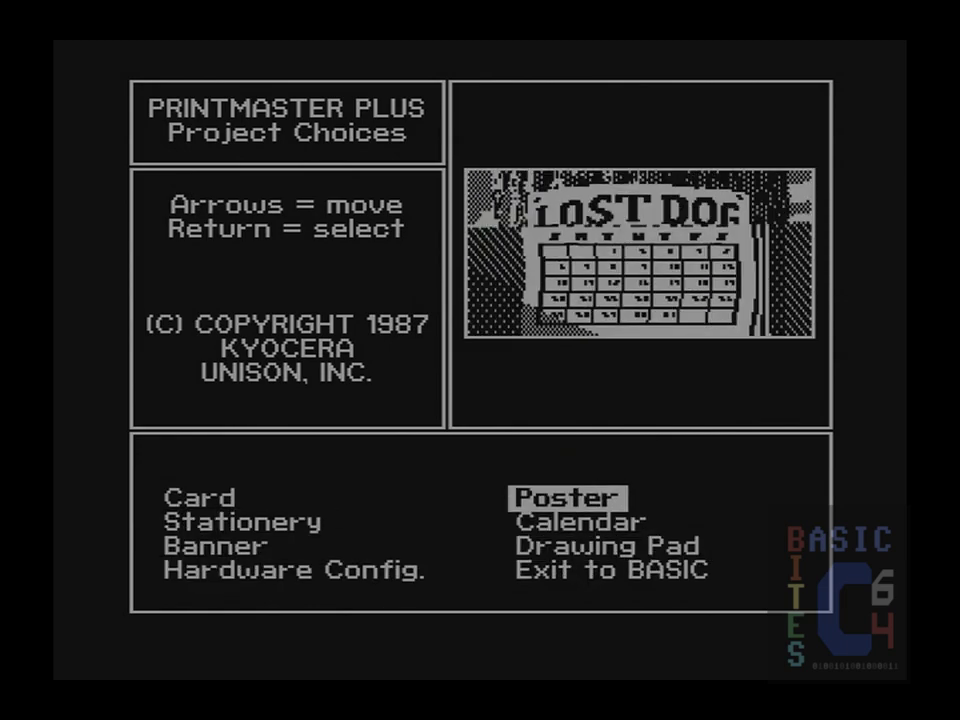
pyautogui.press('Left')
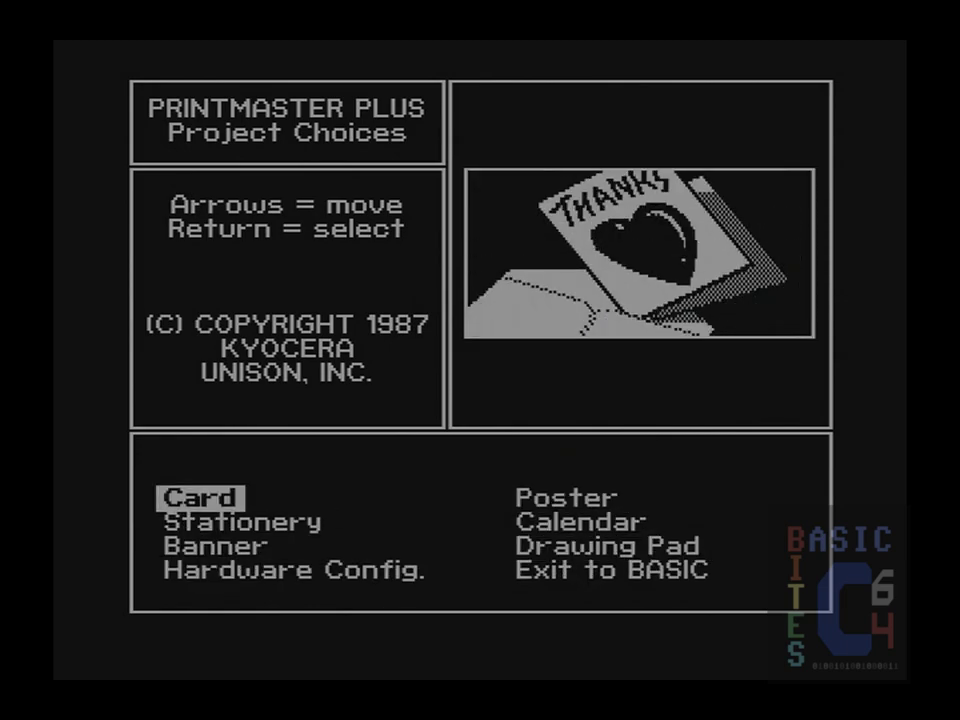
pyautogui.press('Right')
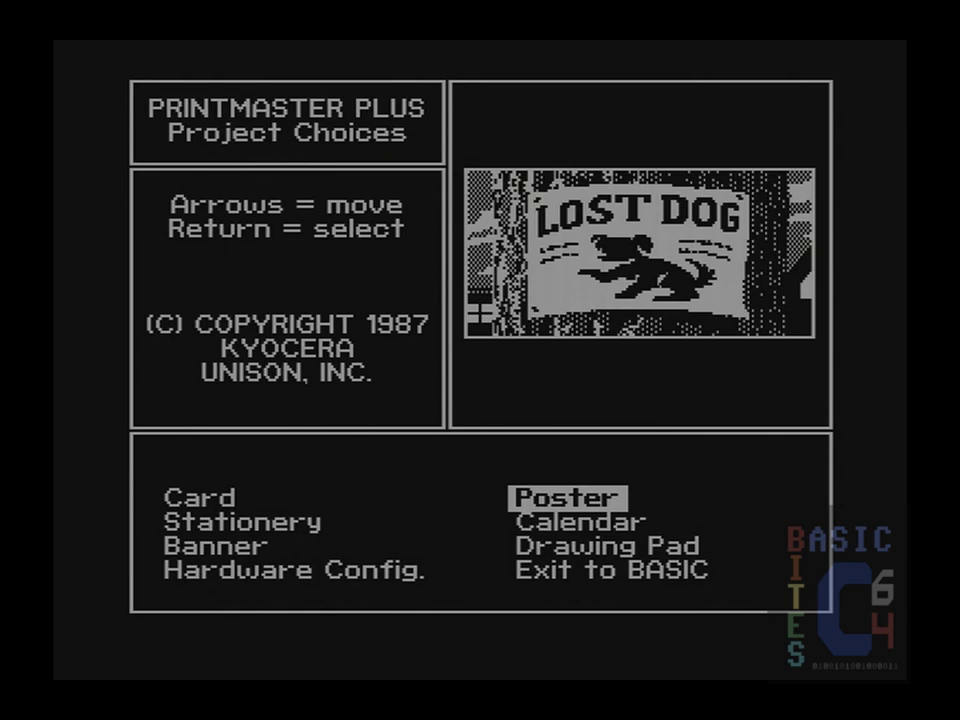
pyautogui.press('Left')
pyautogui.press('Down')
pyautogui.press('Down')
pyautogui.press('Down')
pyautogui.press('Return')
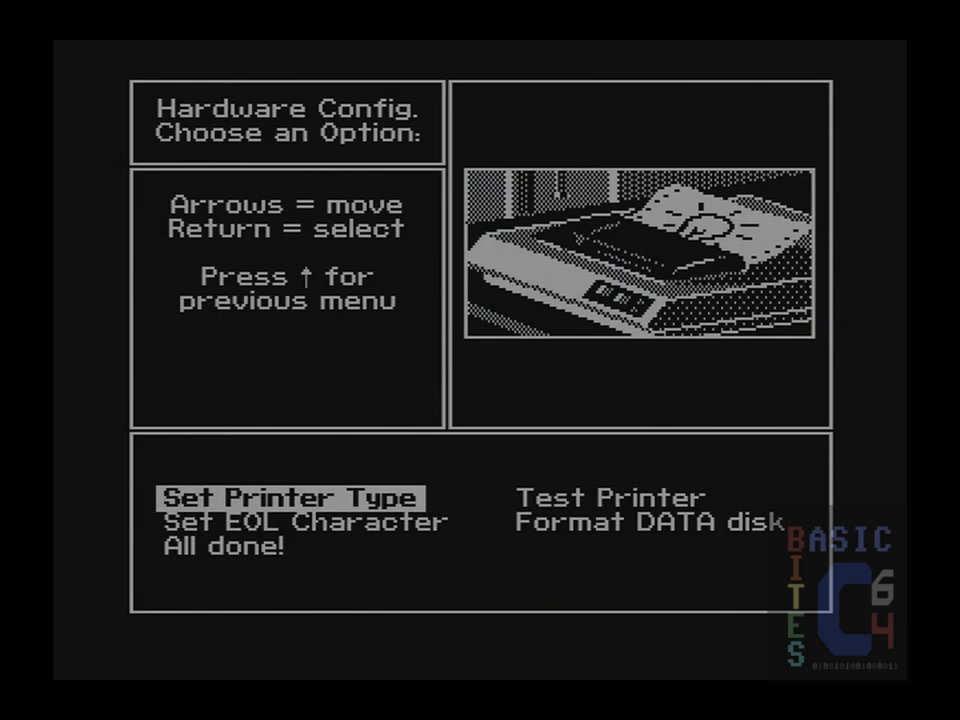
# Choose COMM801 from the Select Printer Type list after weighing COMM1000
pyautogui.press('Return')
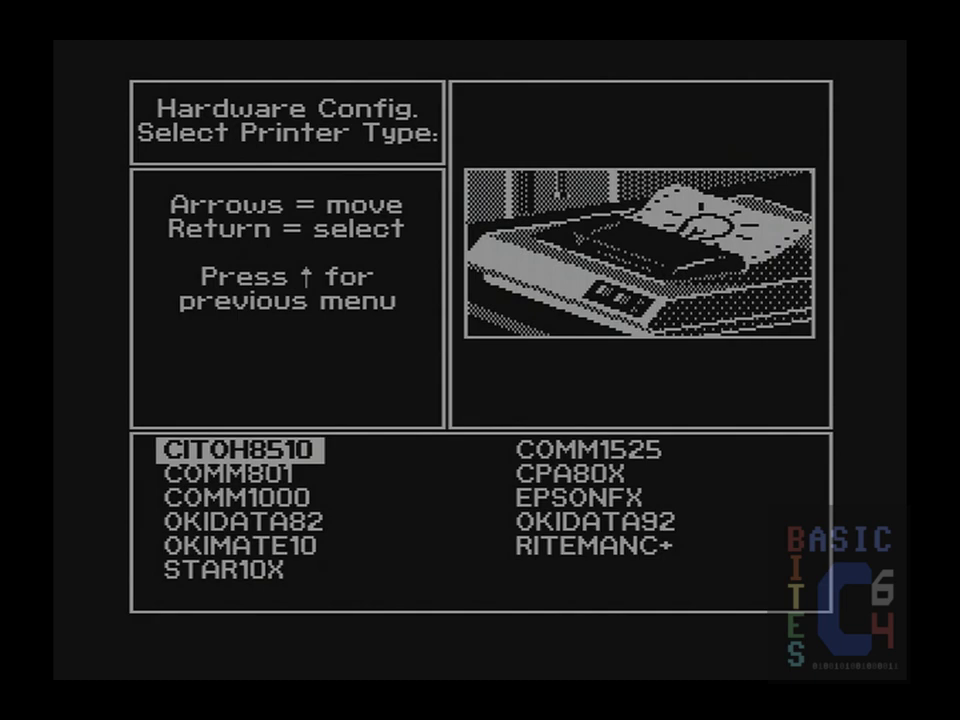
pyautogui.press('Right')
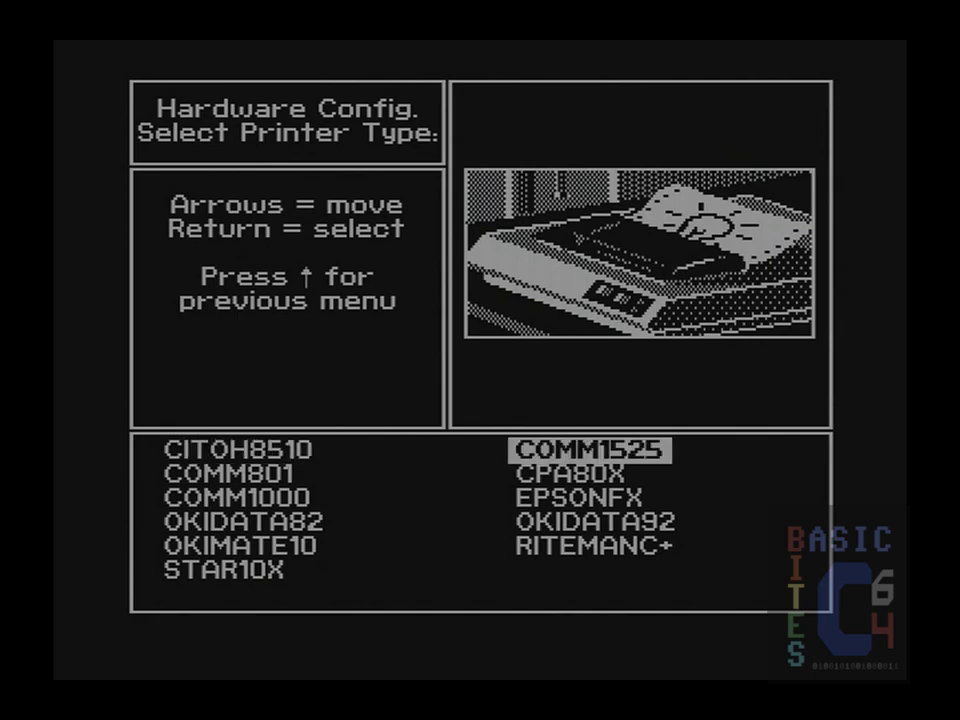
pyautogui.press('Down')
pyautogui.press('Left')
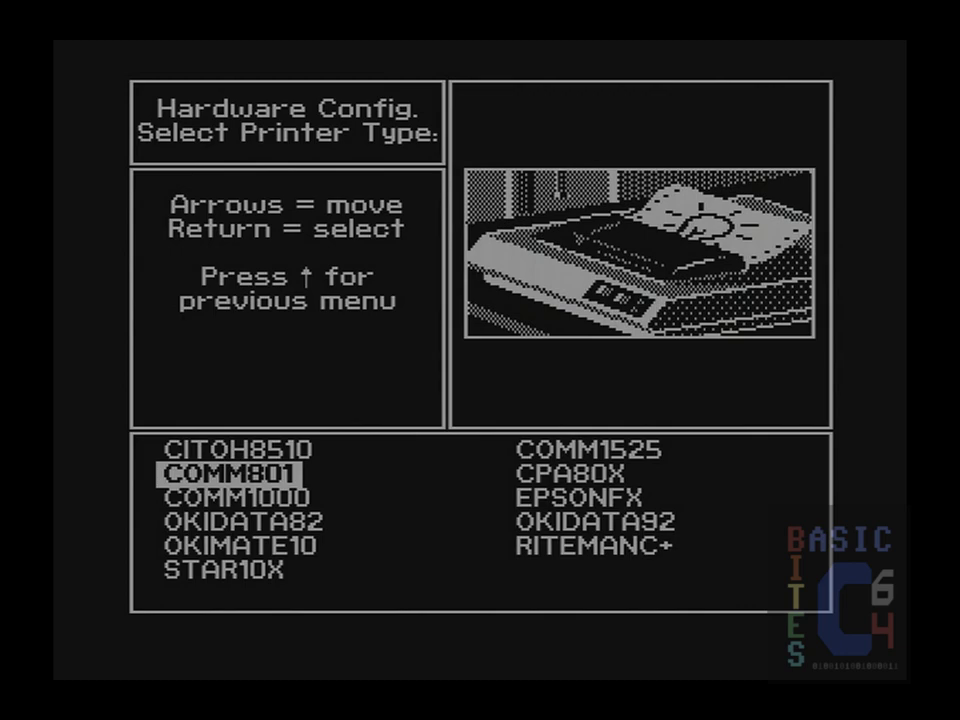
pyautogui.press('Down')
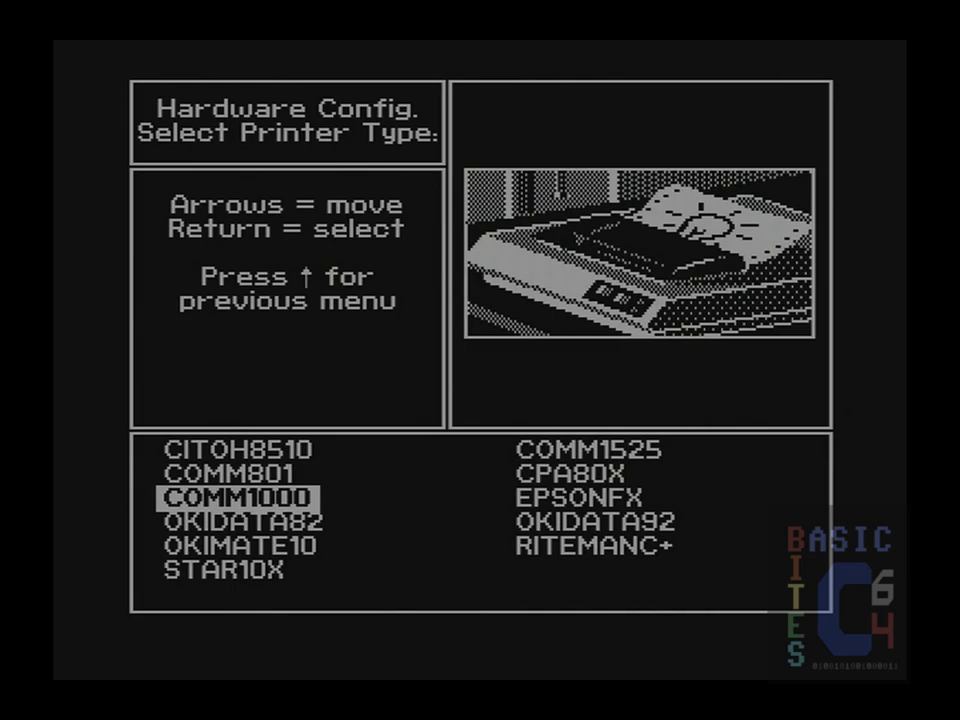
pyautogui.press('Up')
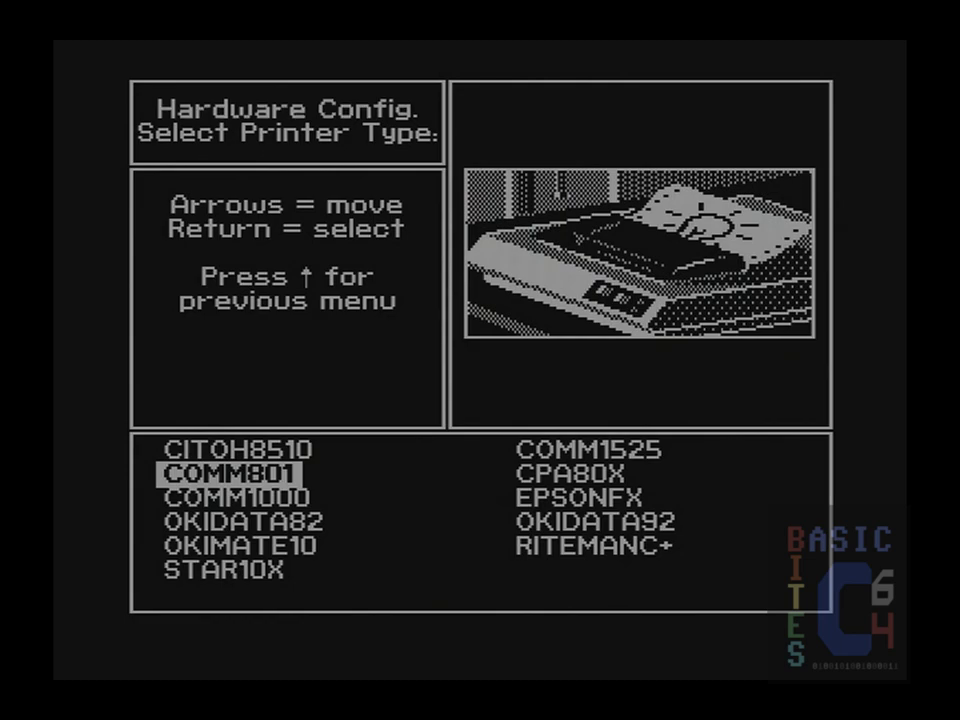
pyautogui.press('Return')
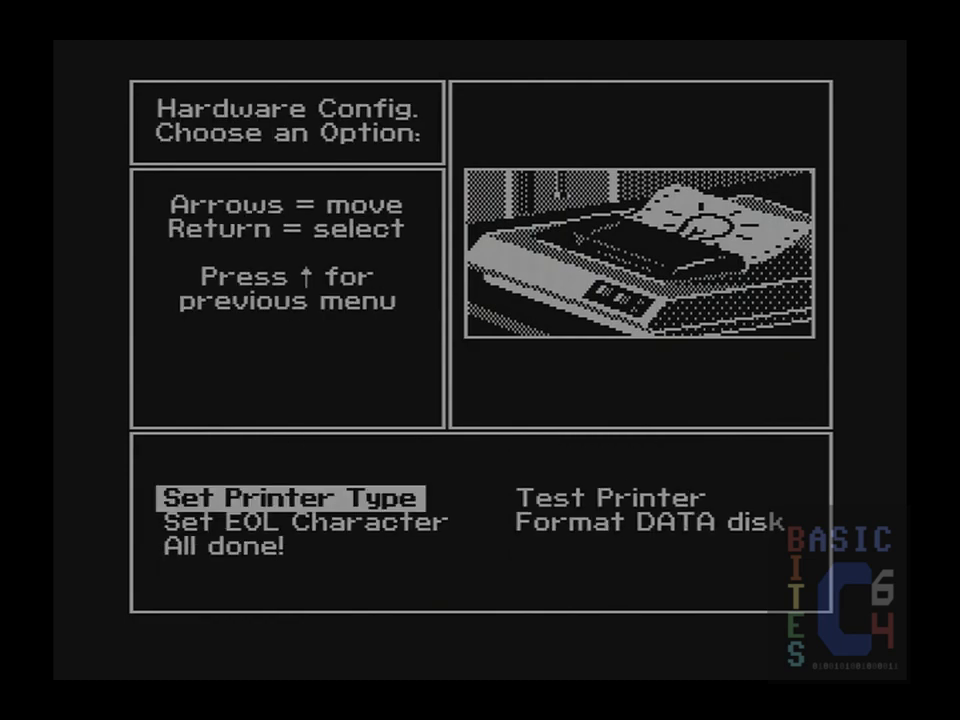
# Keep CR only as the printer's end-of-line character
pyautogui.press('Down')
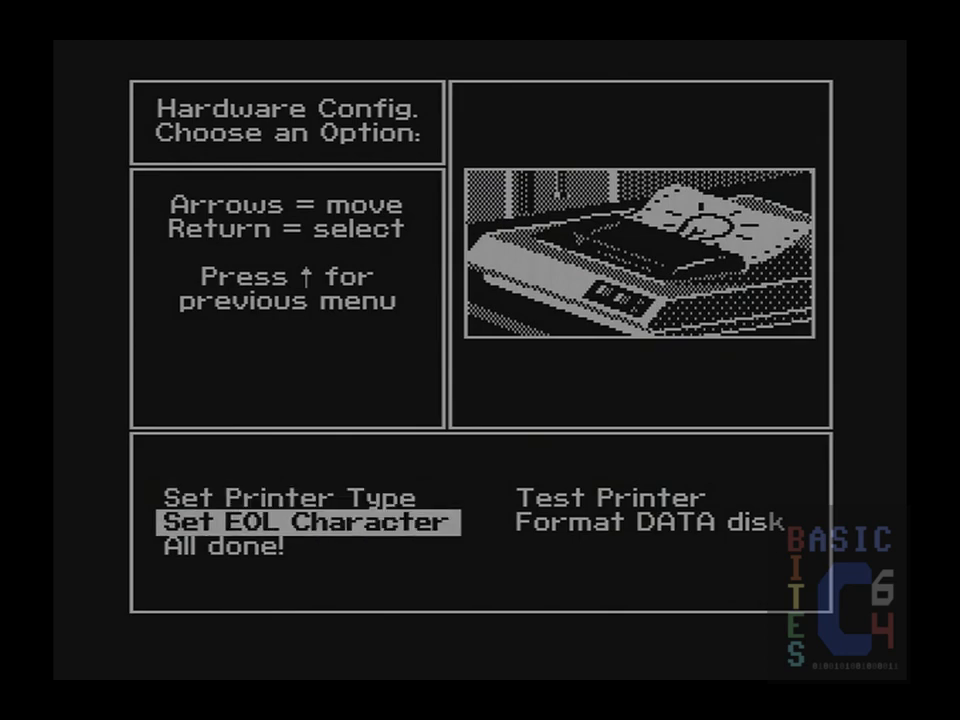
pyautogui.press('Return')
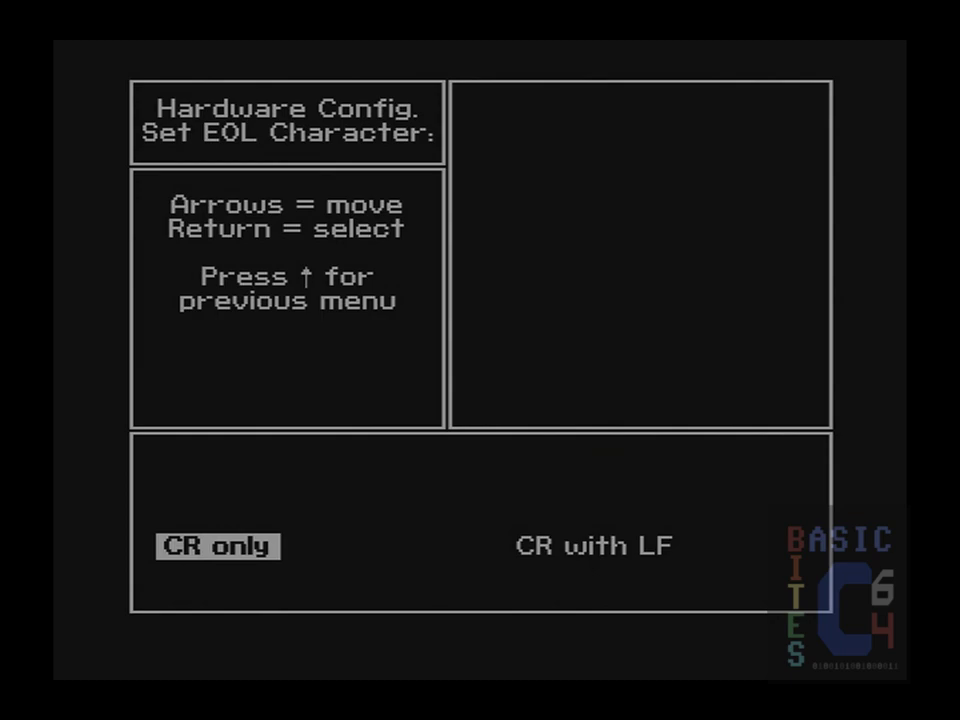
pyautogui.press('Return')
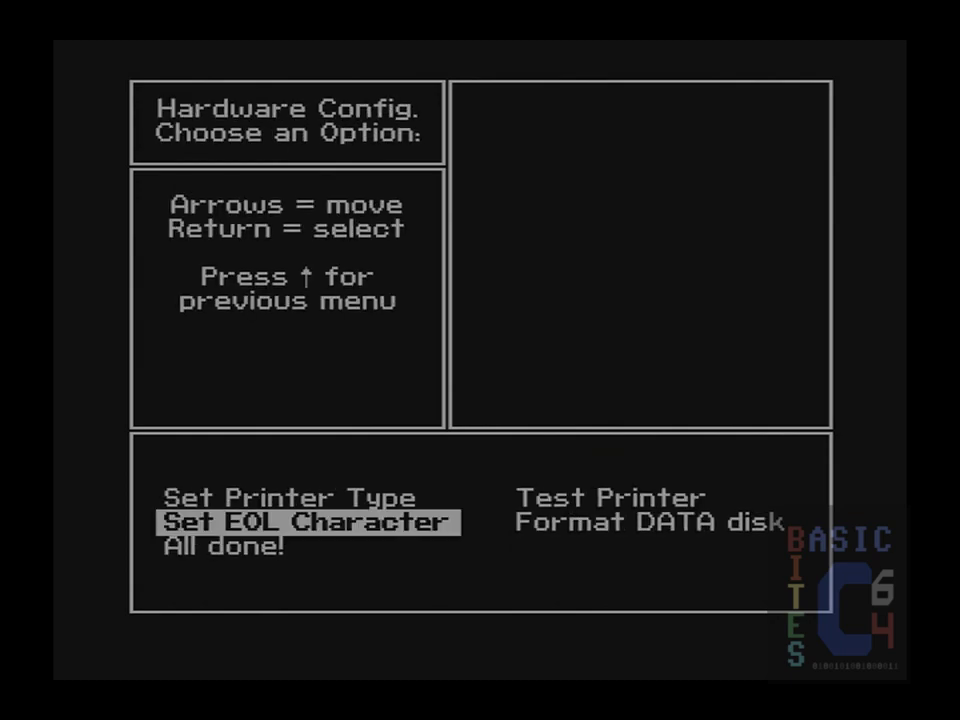
# Look over the remaining hardware options and highlight All done!
pyautogui.press('Right')
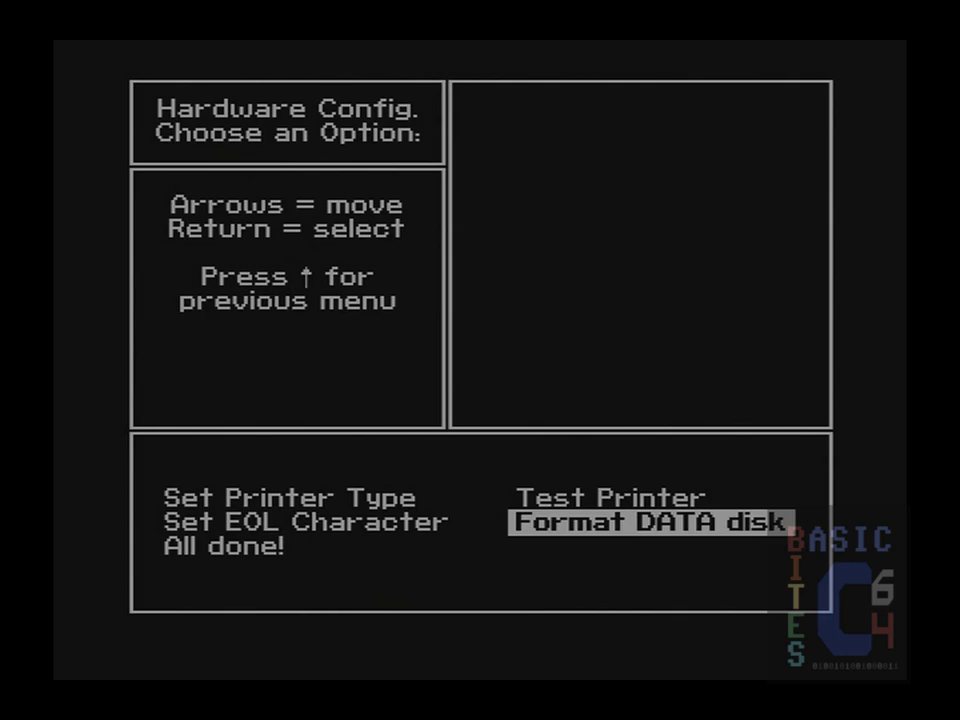
pyautogui.press('Up')
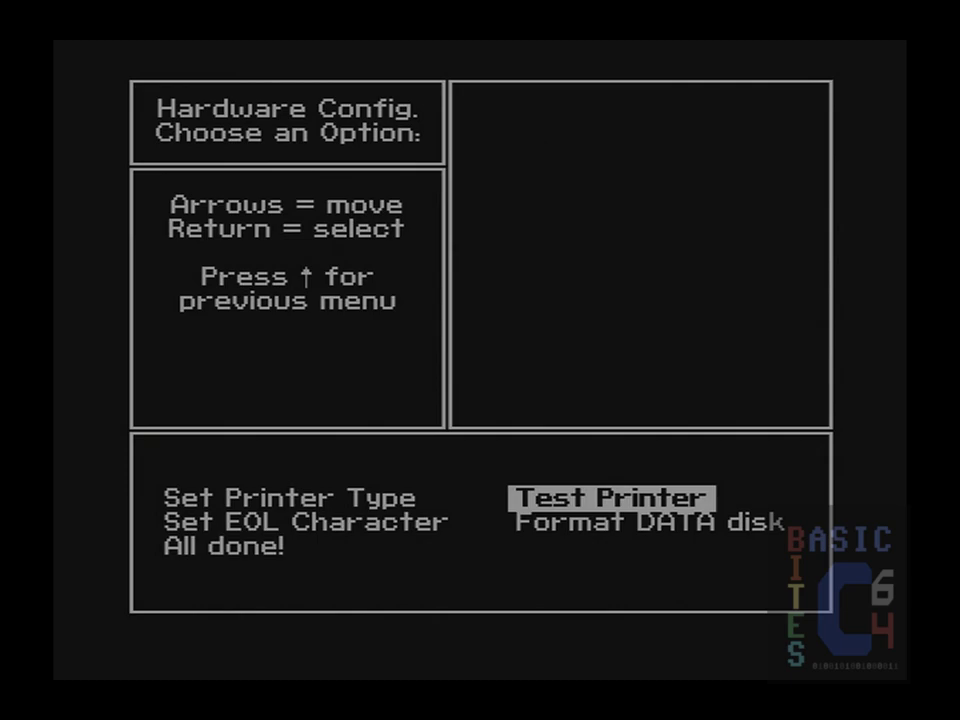
pyautogui.press('Down')
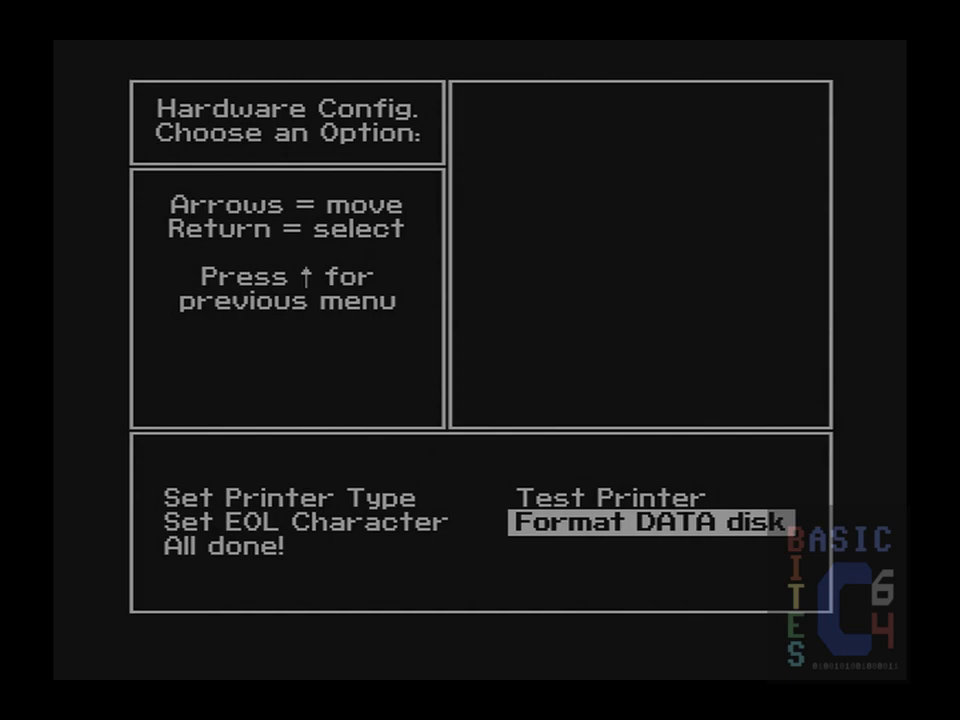
pyautogui.press('Left')
pyautogui.press('Down')
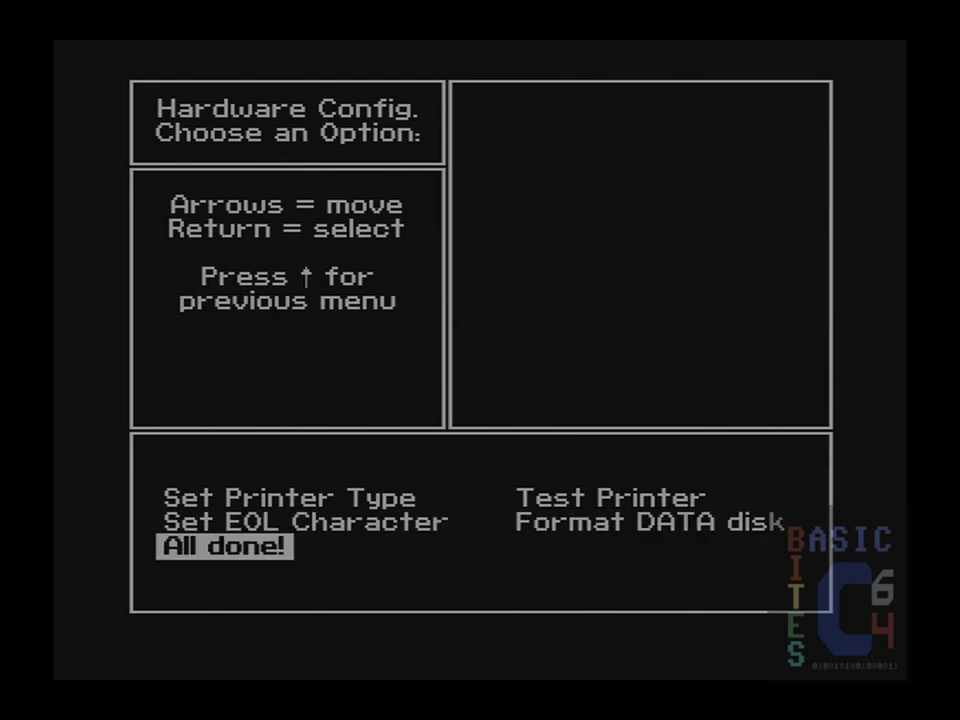
# Leave hardware setup, pick Poster as the project type and start a New Poster
pyautogui.press('Return')
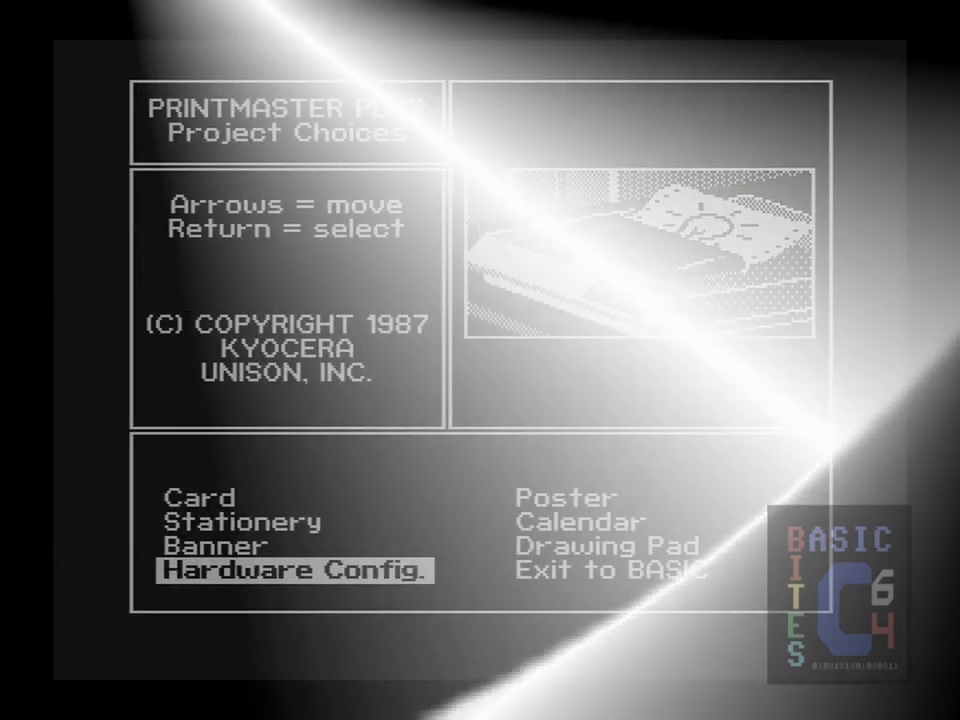
pyautogui.press('Down')
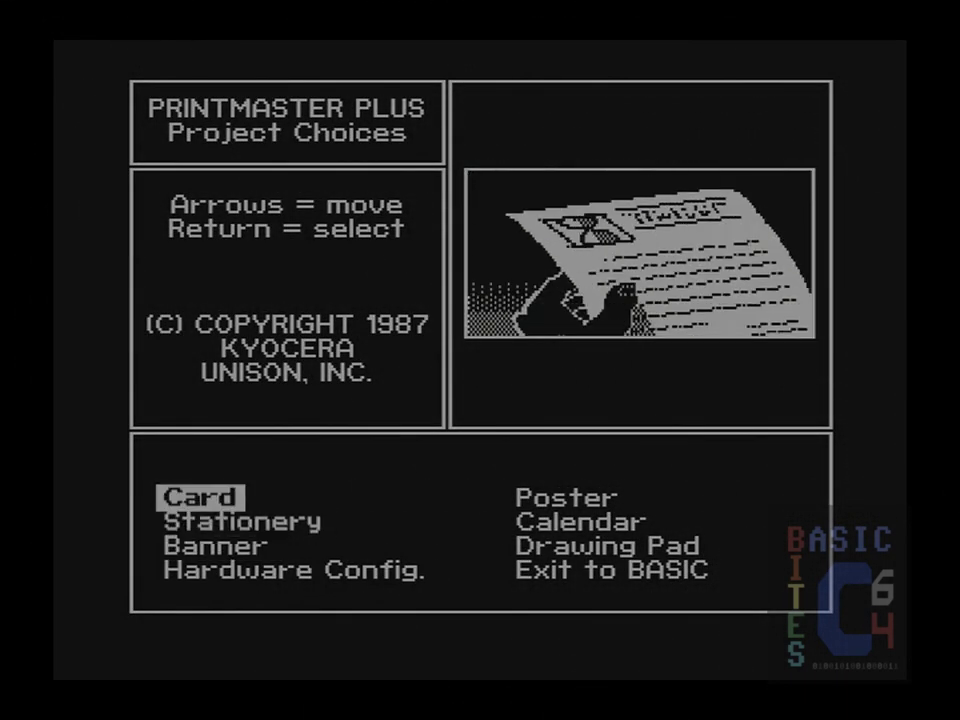
pyautogui.press('Right')
pyautogui.press('Return')
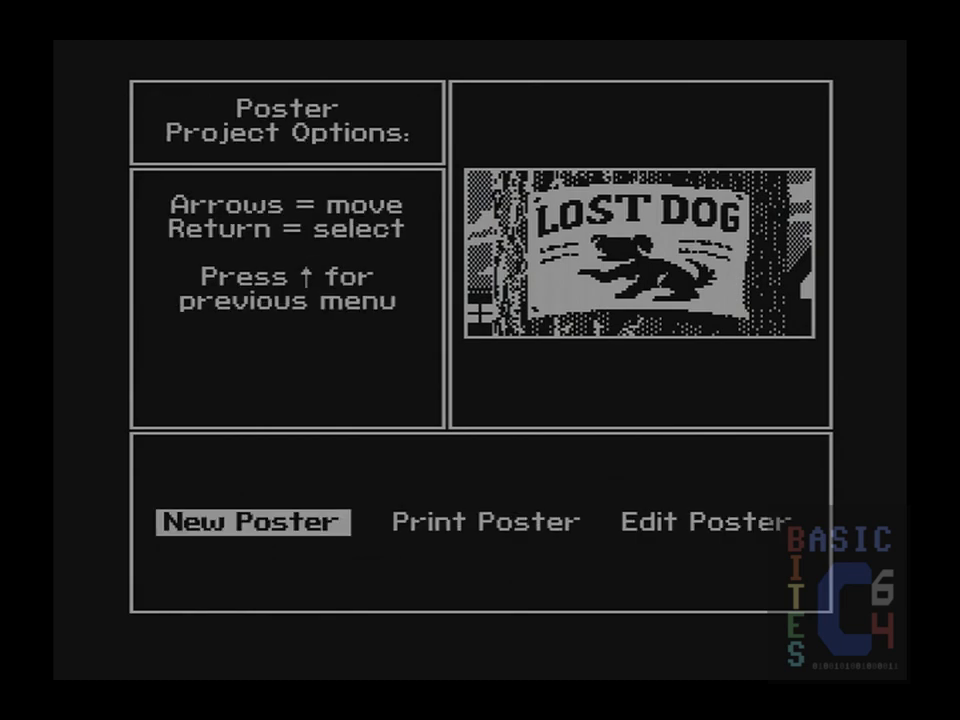
pyautogui.press('Return')
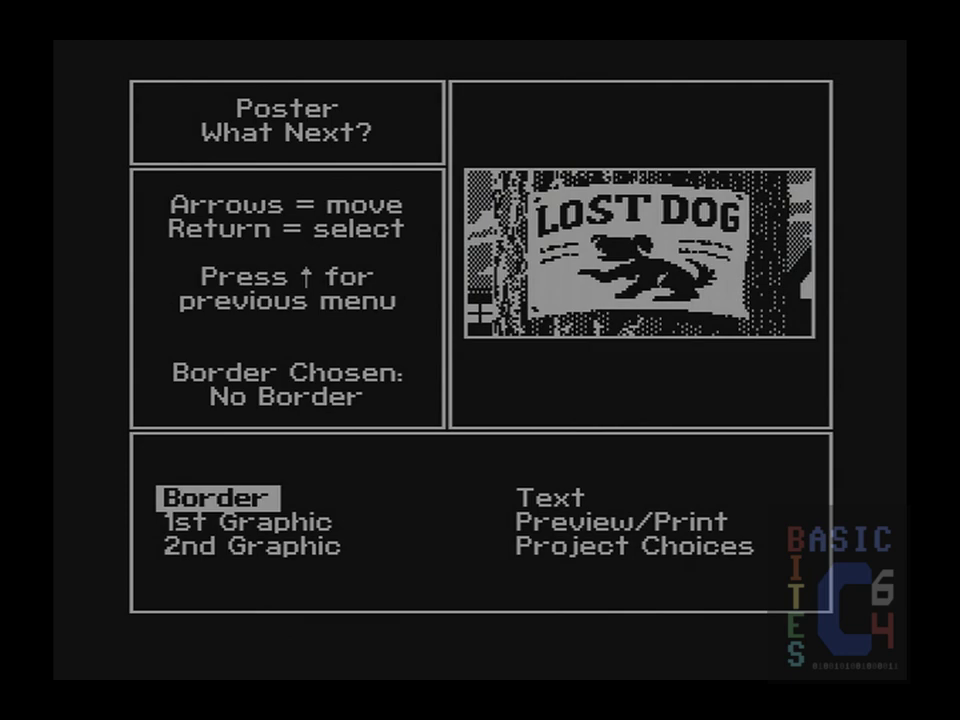
# Browse the What Next? options, then open Border to list the available border styles
pyautogui.press('Down')
pyautogui.press('Down')
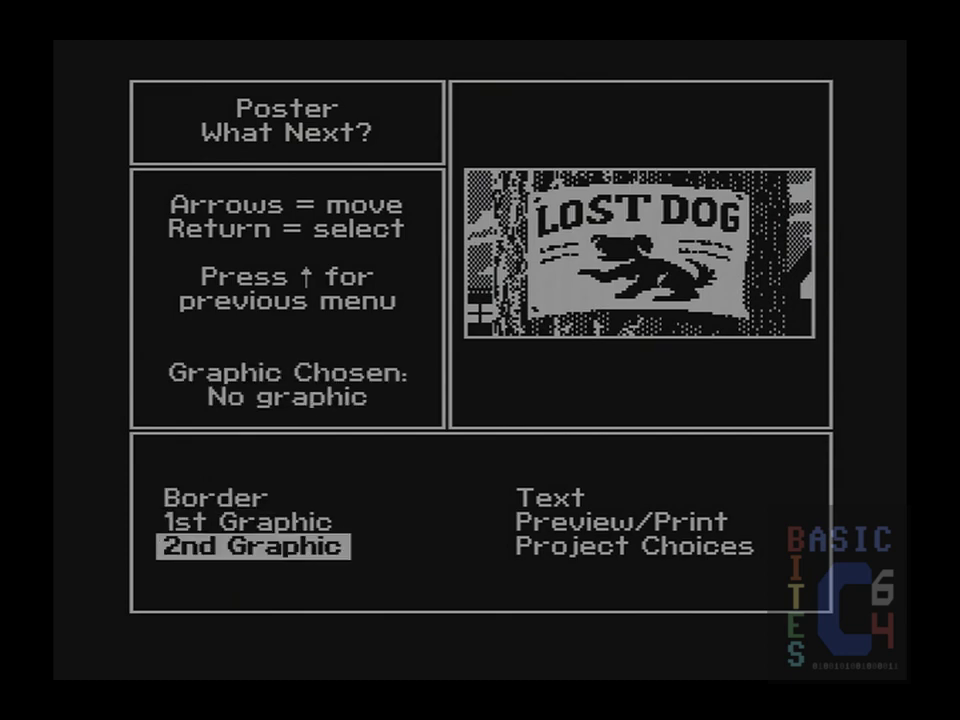
pyautogui.press('Right')
pyautogui.press('Up')
pyautogui.press('Up')
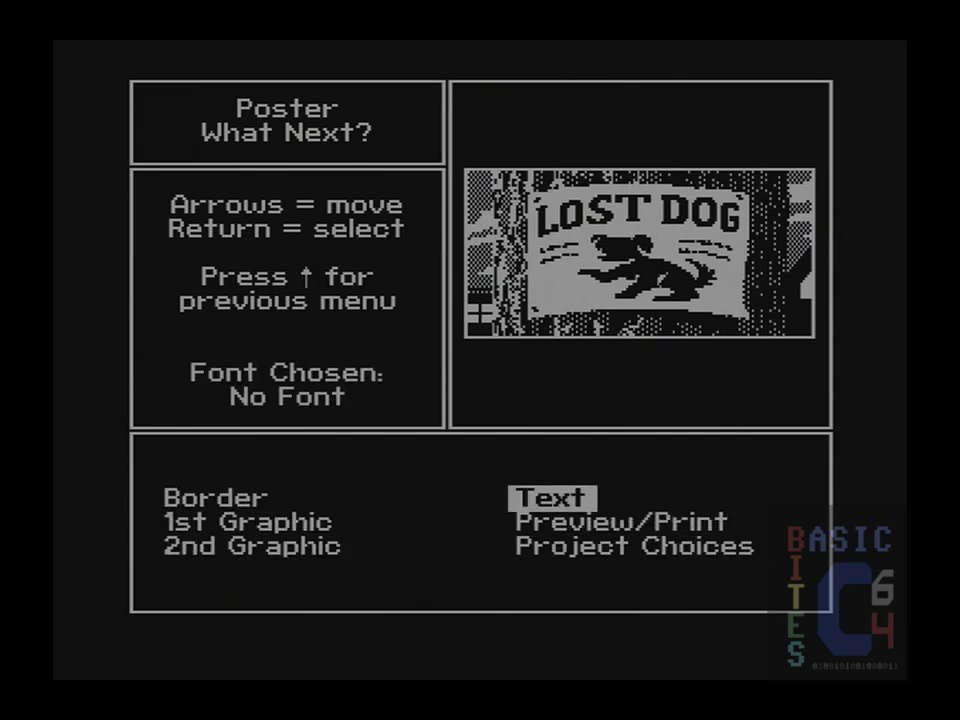
pyautogui.press('Down')
pyautogui.press('Down')
pyautogui.press('Left')
pyautogui.press('Up')
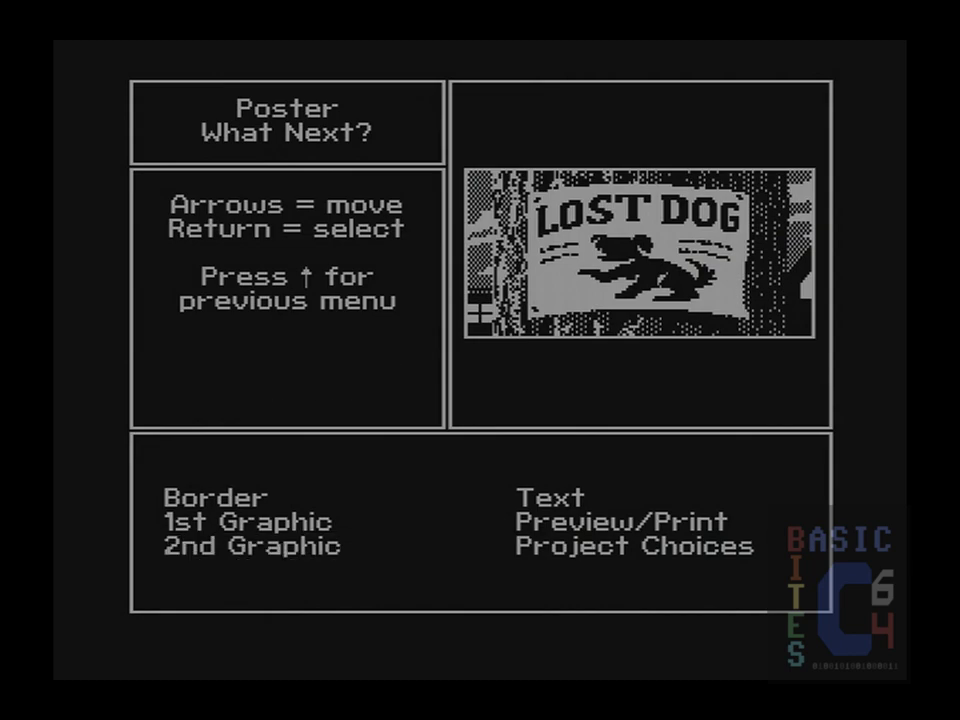
pyautogui.press('Up')
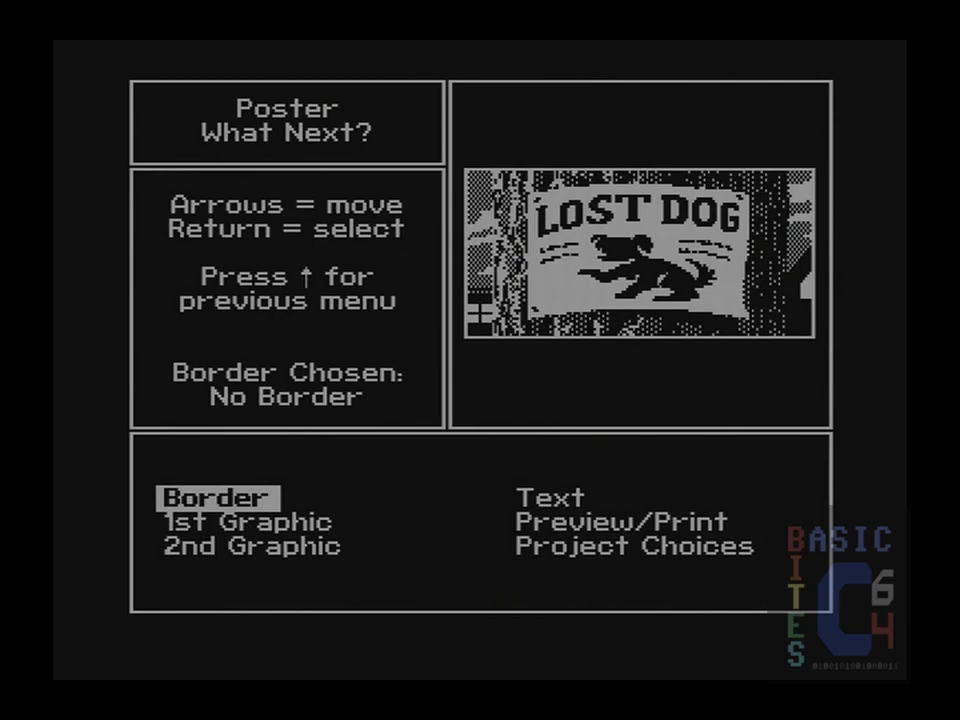
pyautogui.press('Right')
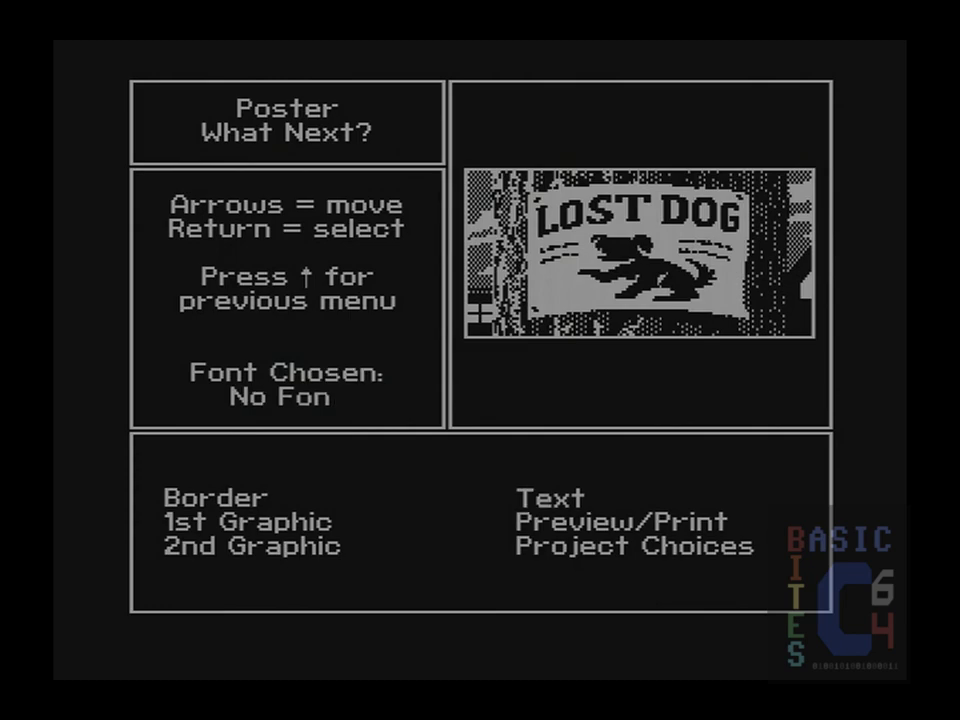
pyautogui.press('Down')
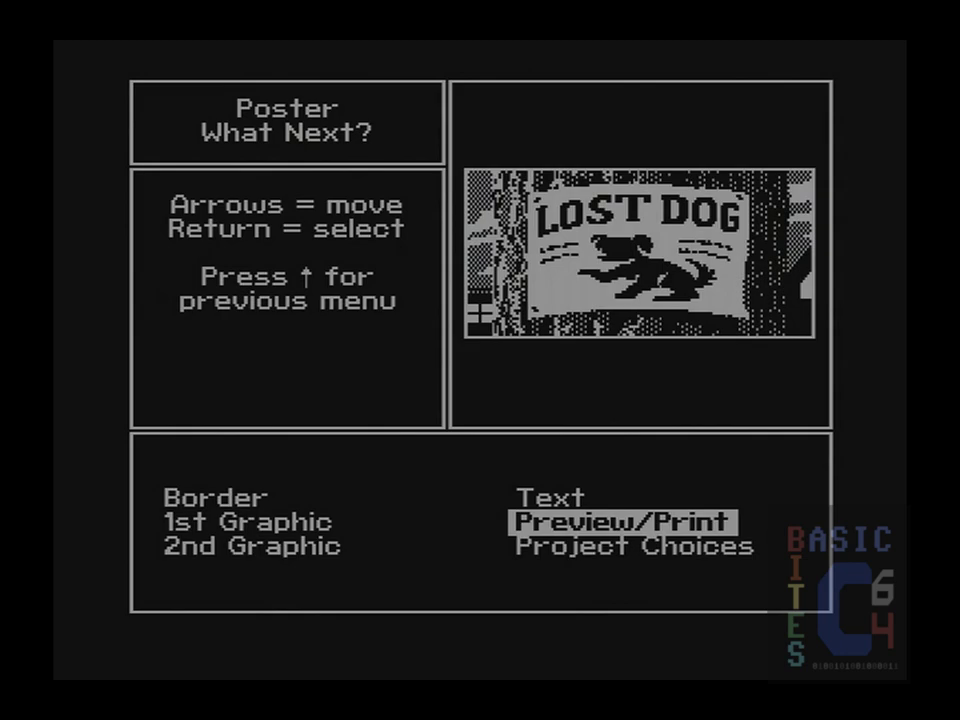
pyautogui.press('Left')
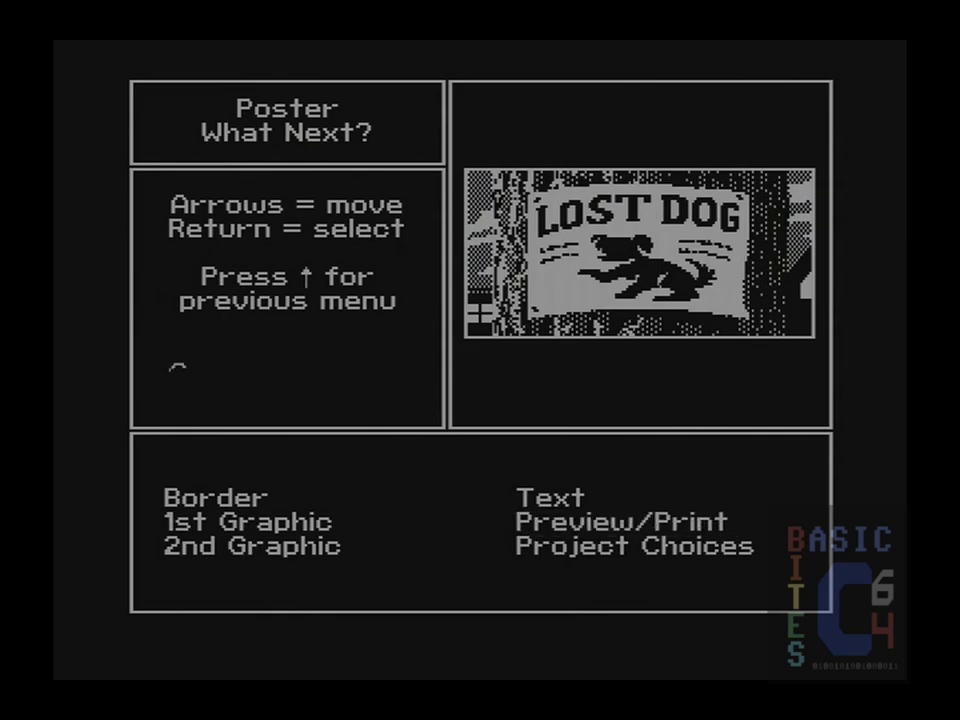
pyautogui.press('Up')
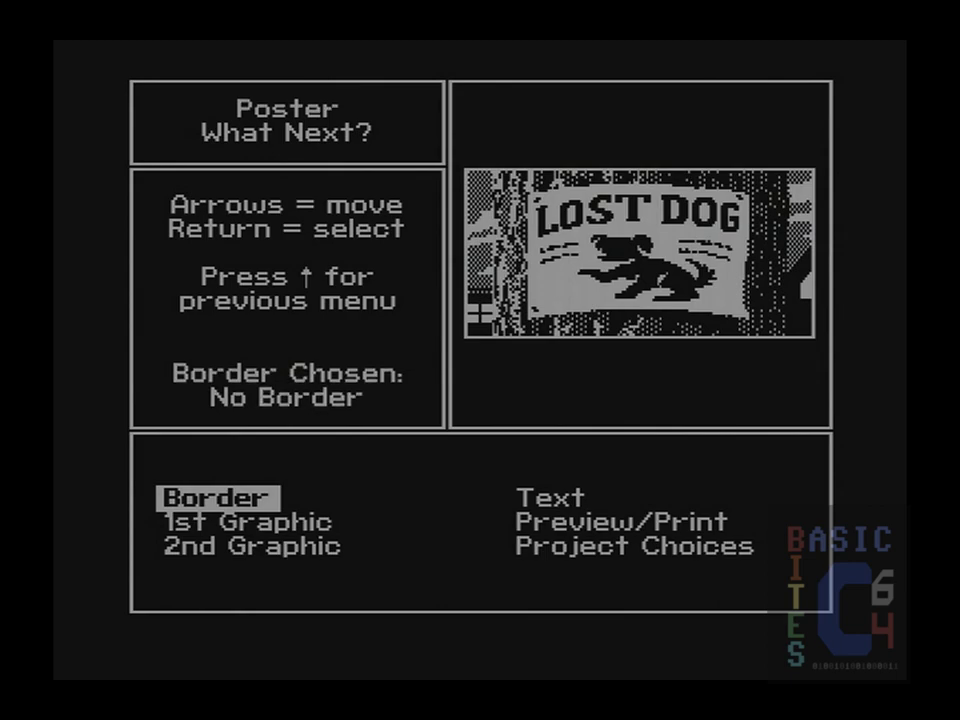
pyautogui.press('Return')
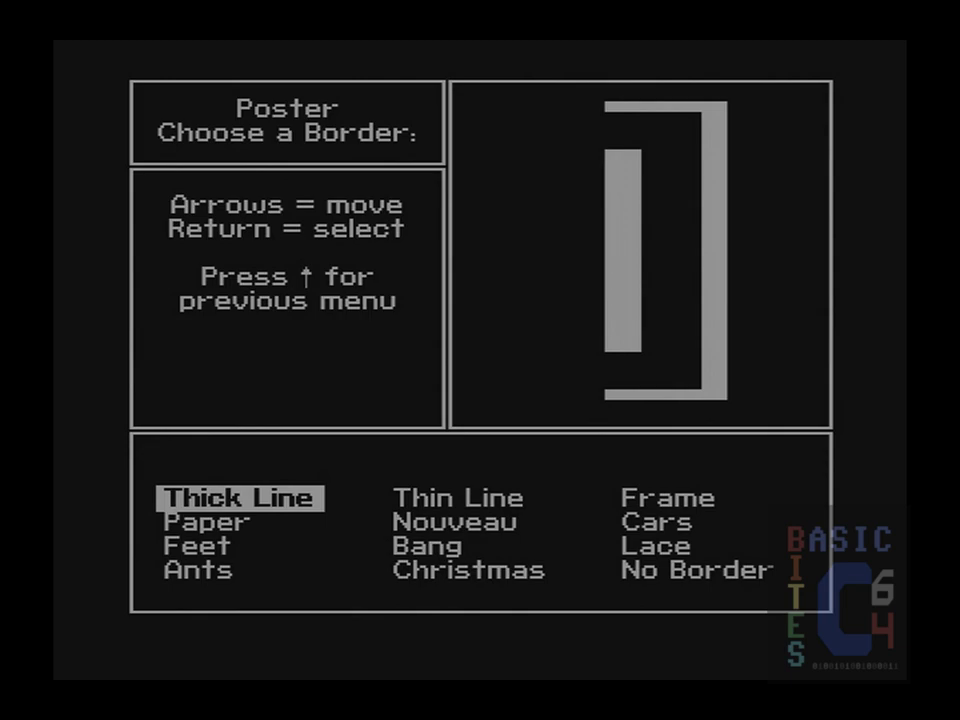
# Preview the Ants, Christmas, Thin Line and Paper borders, then choose Thick Line
pyautogui.press('Down')
pyautogui.press('Down')
pyautogui.press('Down')
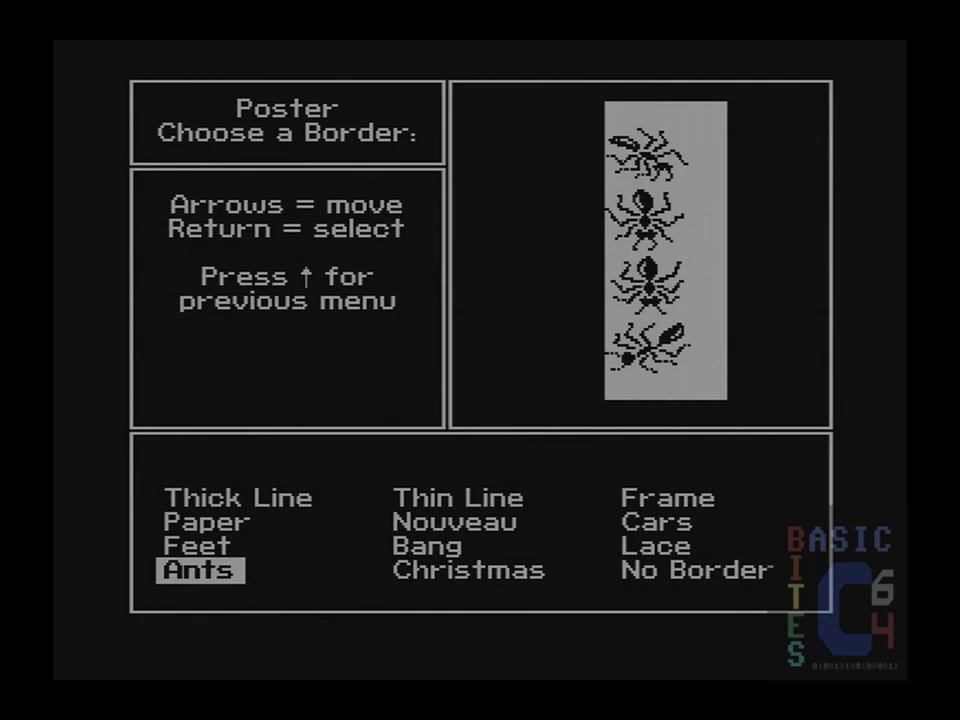
pyautogui.press('Right')
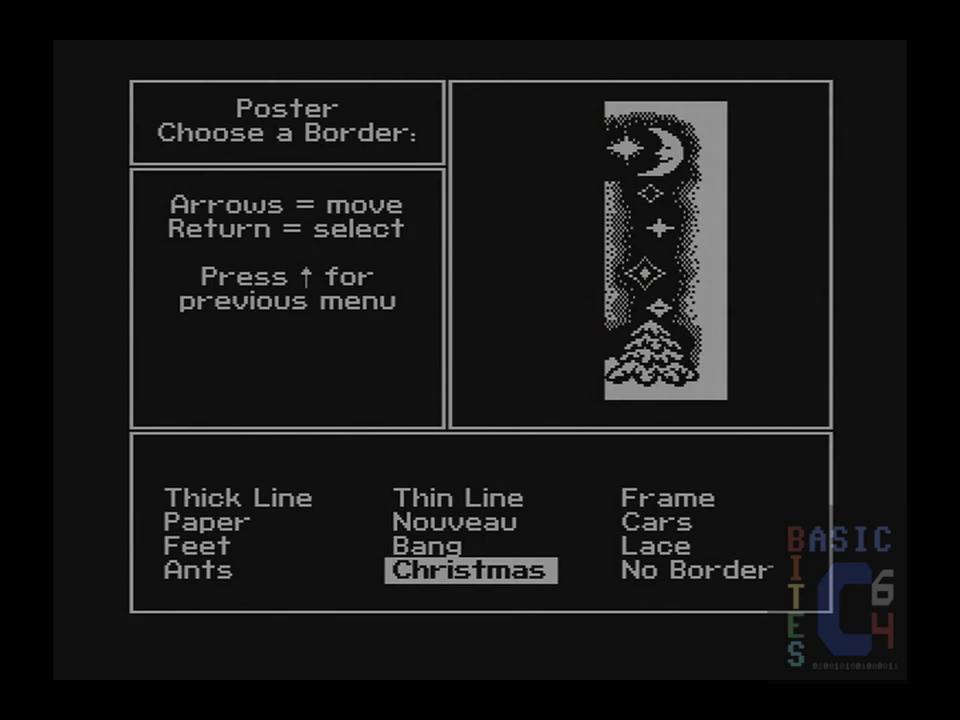
pyautogui.press('Up')
pyautogui.press('Up')
pyautogui.press('Up')
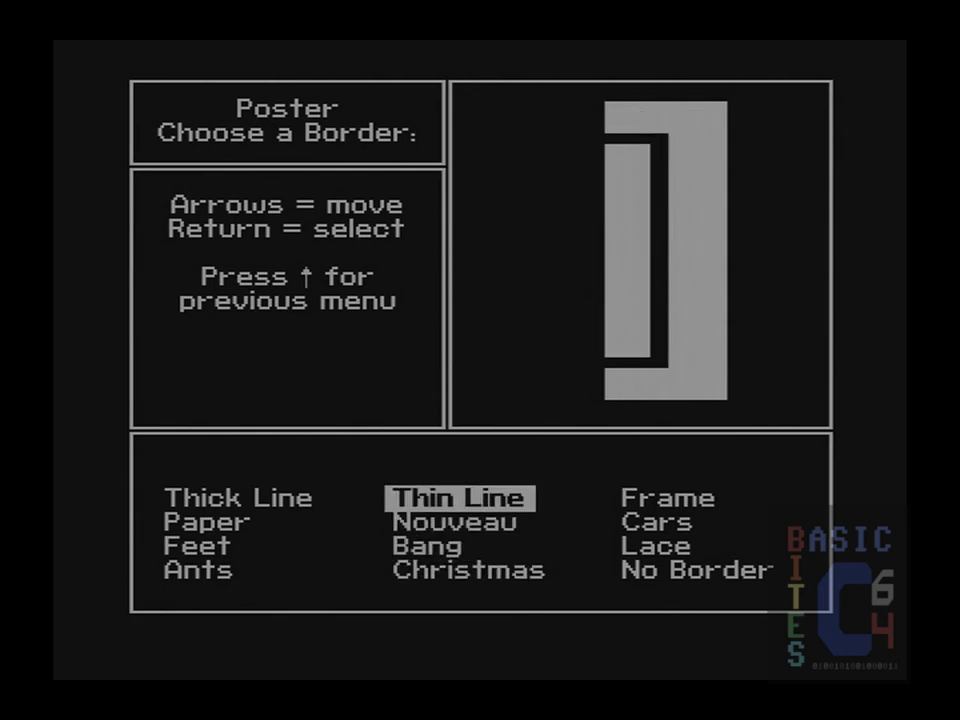
pyautogui.press('Left')
pyautogui.press('Down')
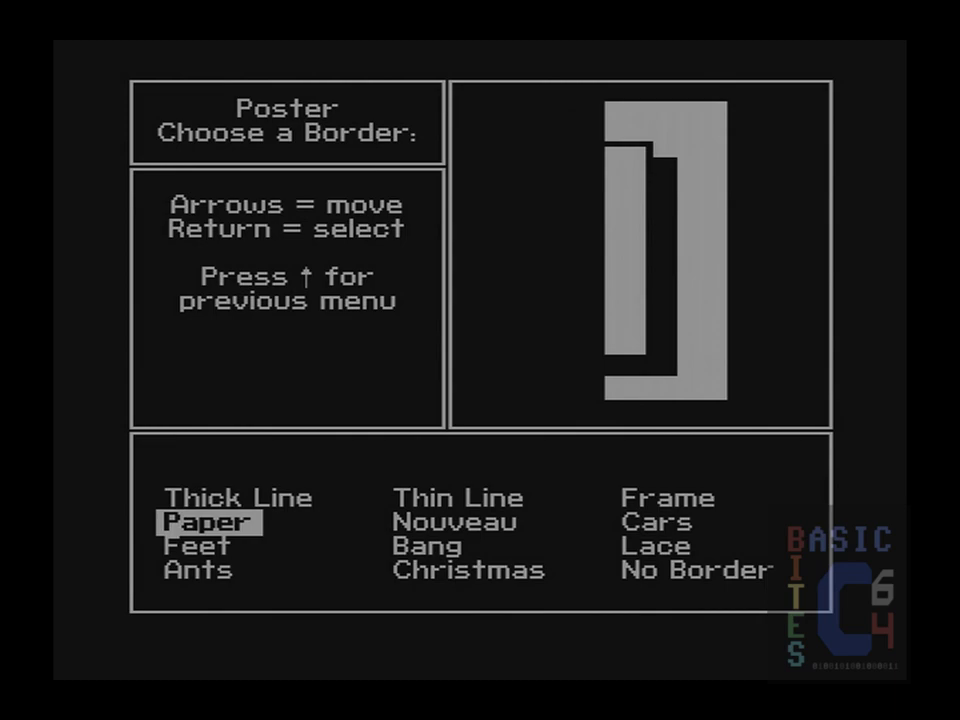
pyautogui.press('Up')
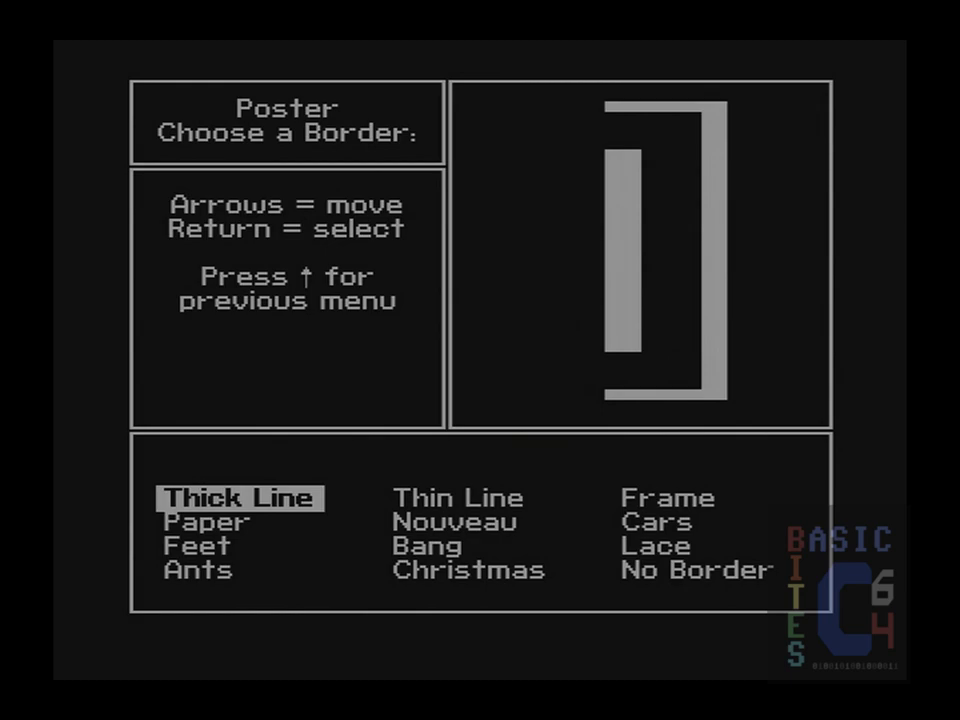
pyautogui.press('Return')
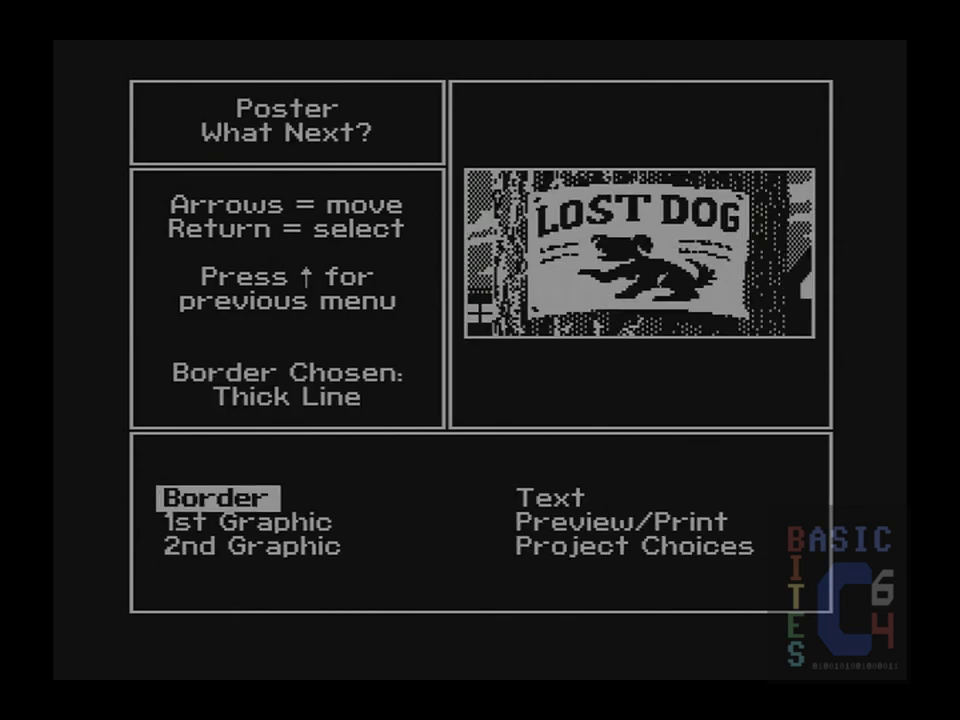
# Set Another disk as the graphic source for the poster's 1st Graphic
pyautogui.press('Down')
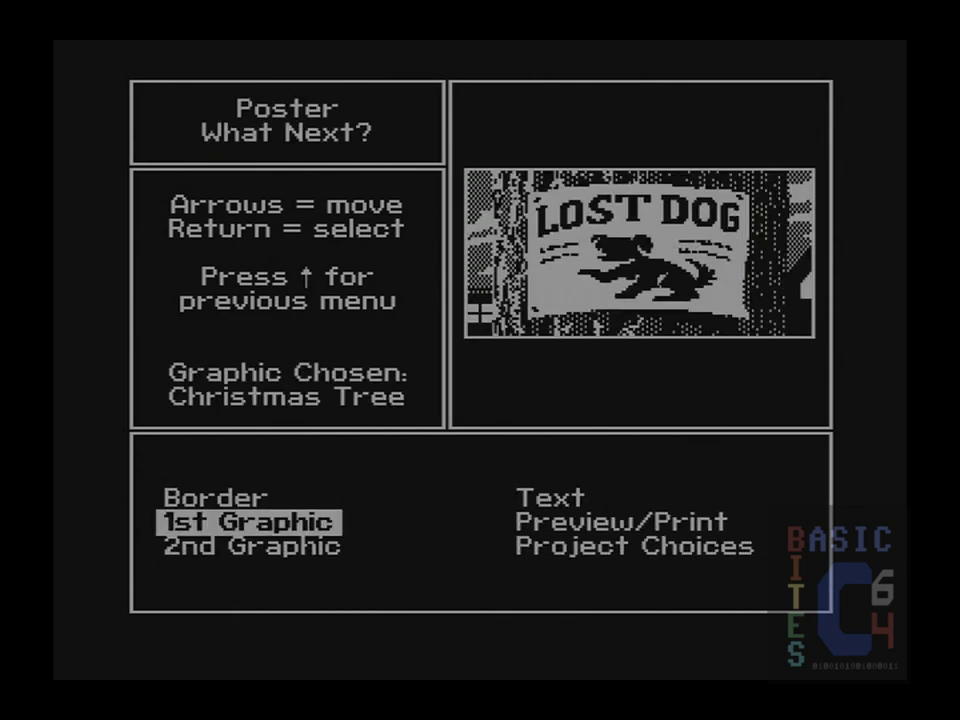
pyautogui.press('Return')
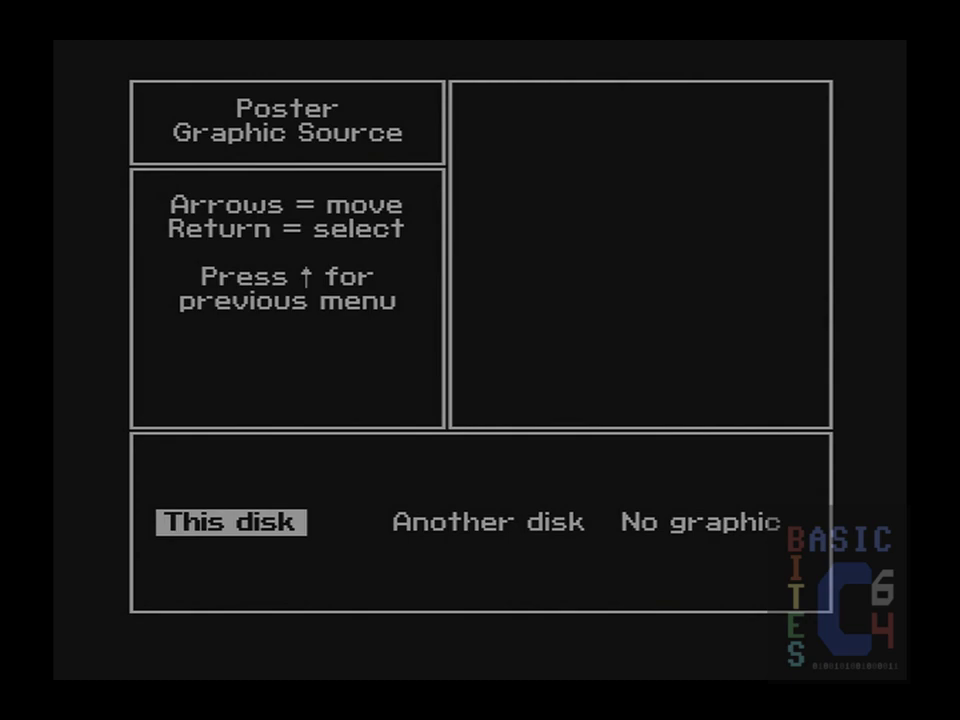
pyautogui.press('Right')
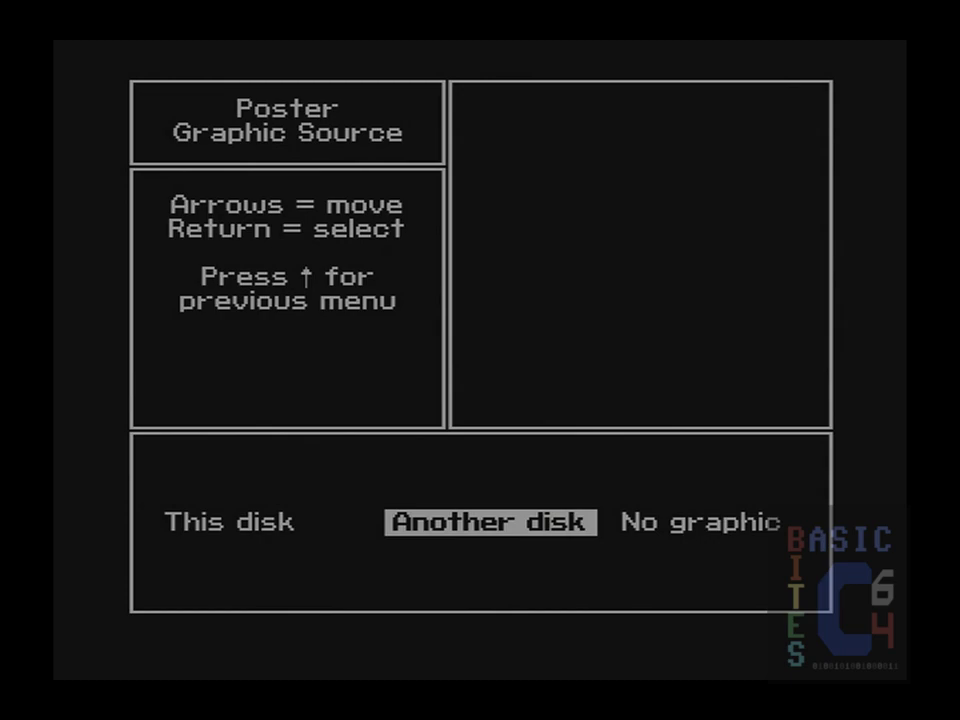
pyautogui.press('Return')
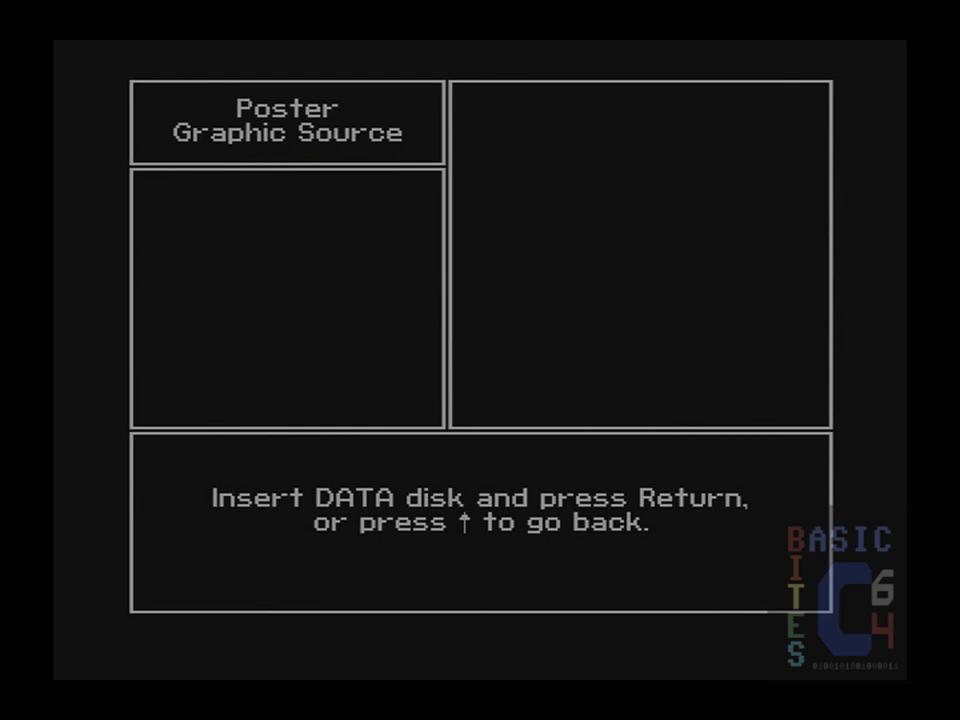
# Confirm the data disk and page through the graphics list to the page containing Crown
pyautogui.press('Return')
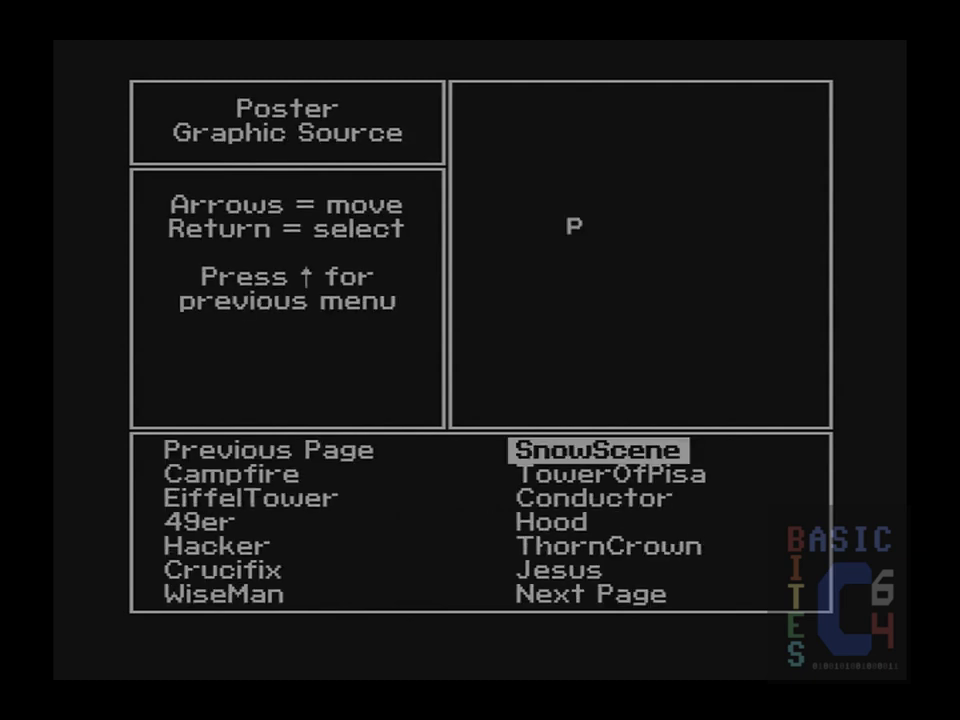
pyautogui.press('Down')
pyautogui.press('Down')
pyautogui.press('Down')
pyautogui.press('Down')
pyautogui.press('Down')
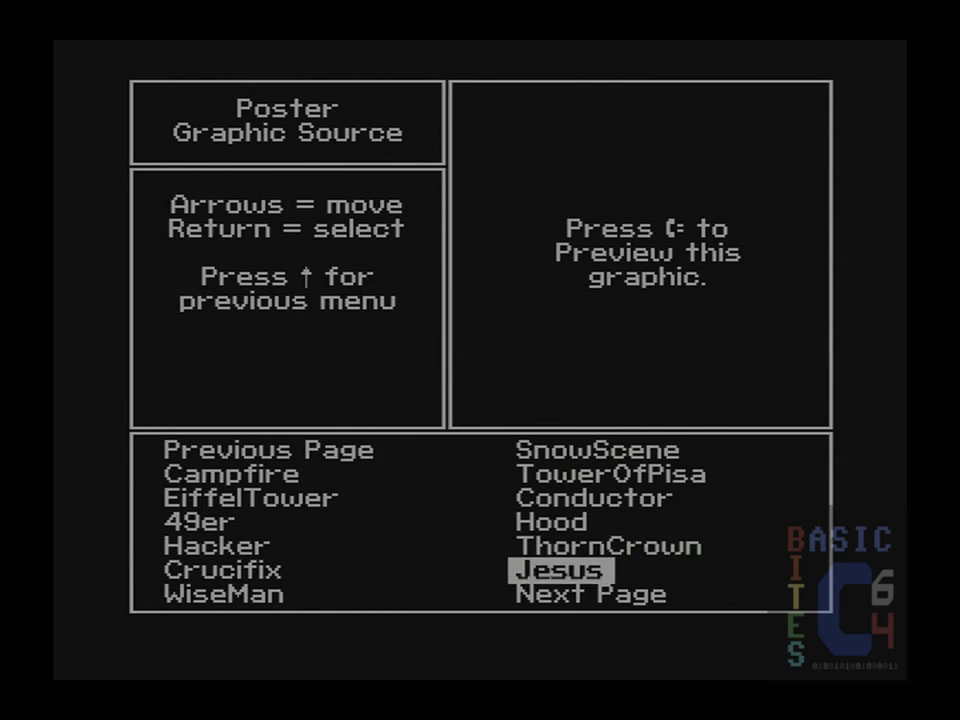
pyautogui.press('Down')
pyautogui.press('Return')
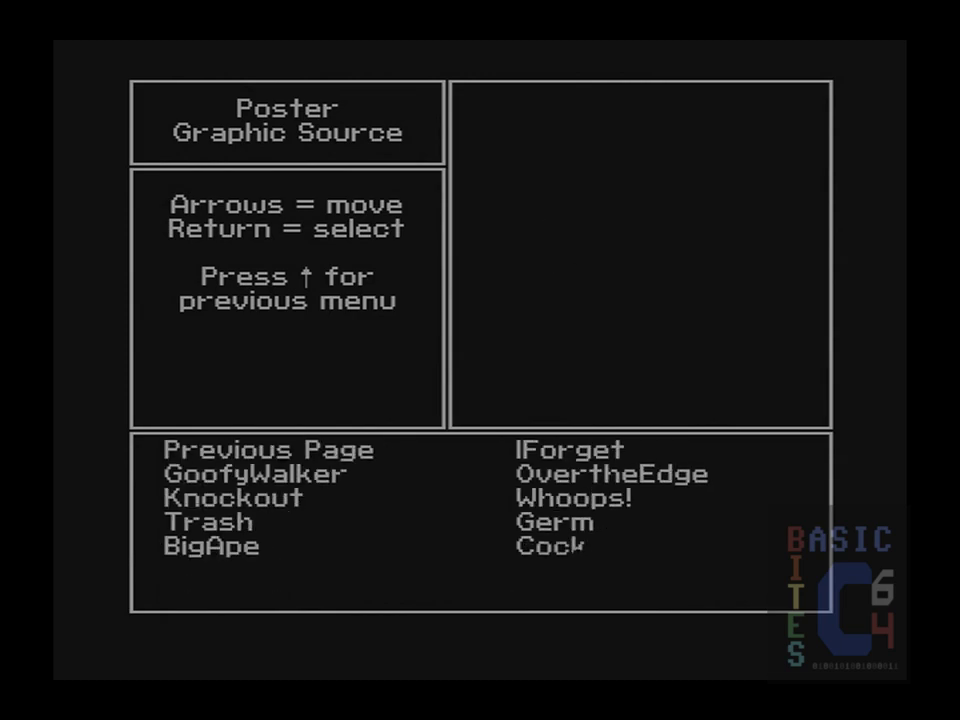
pyautogui.press('Down')
pyautogui.press('Down')
pyautogui.press('Down')
pyautogui.press('Down')
pyautogui.press('Down')
pyautogui.press('Right')
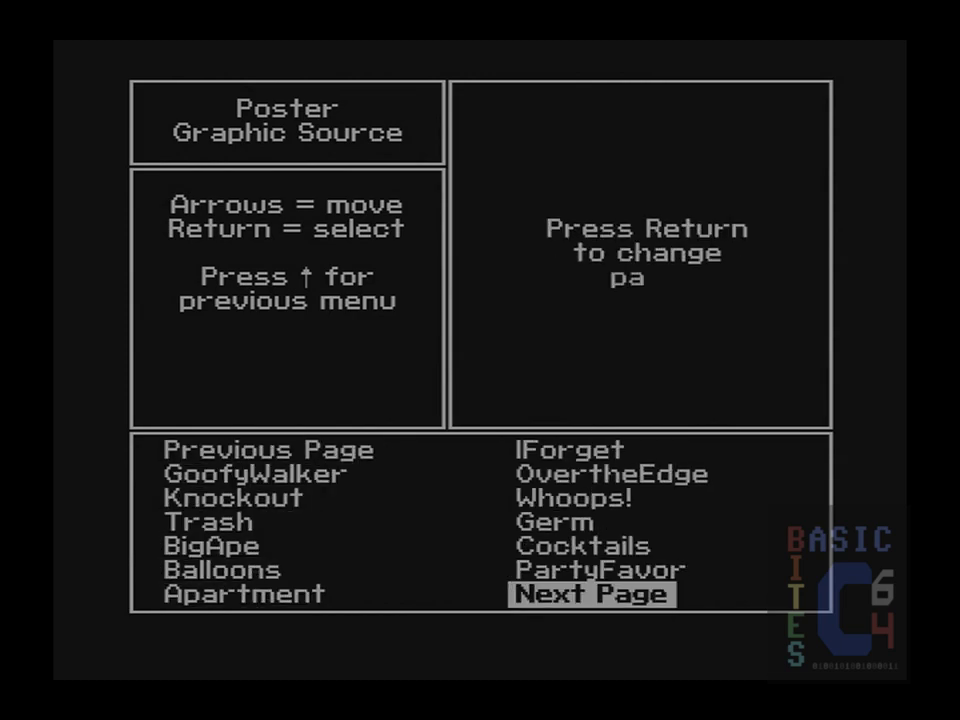
pyautogui.press('Return')
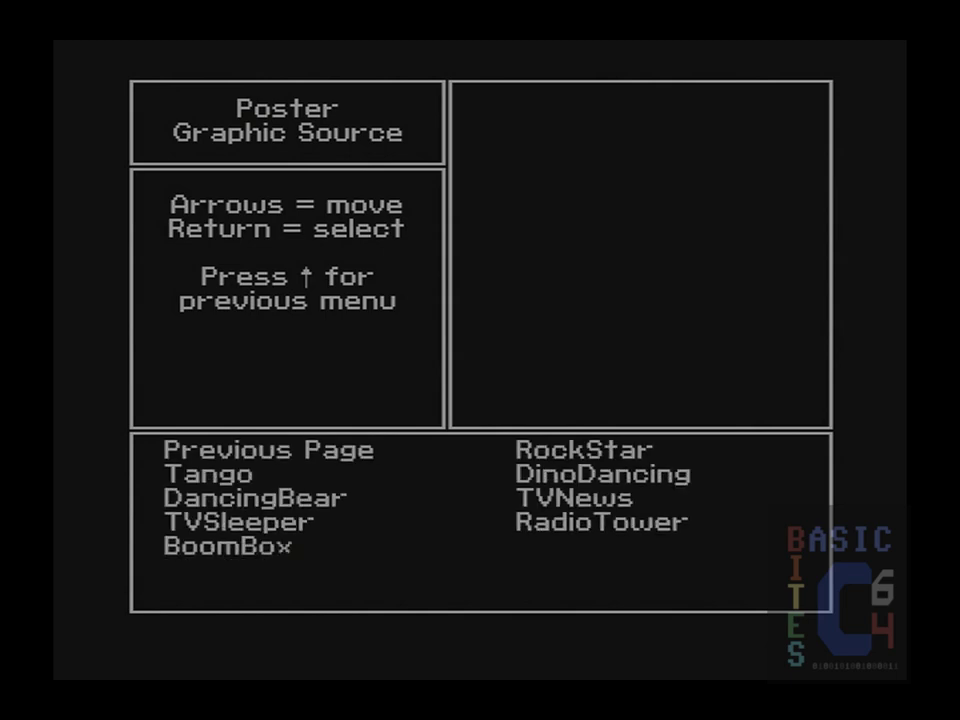
pyautogui.press('Down')
pyautogui.press('Down')
pyautogui.press('Down')
pyautogui.press('Down')
pyautogui.press('Down')
pyautogui.press('Right')
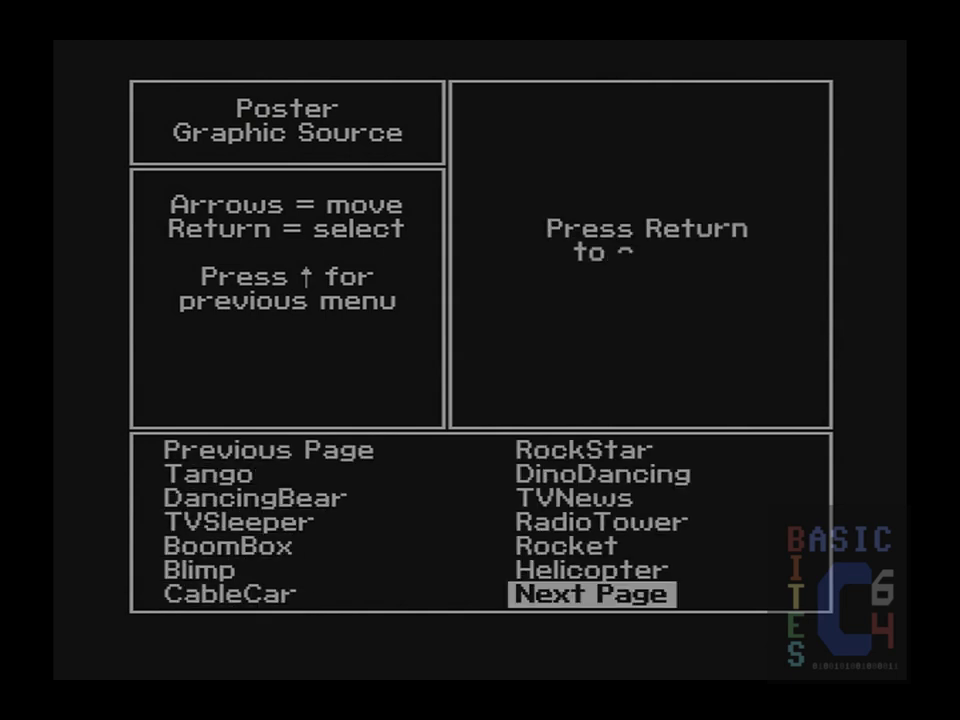
pyautogui.press('Return')
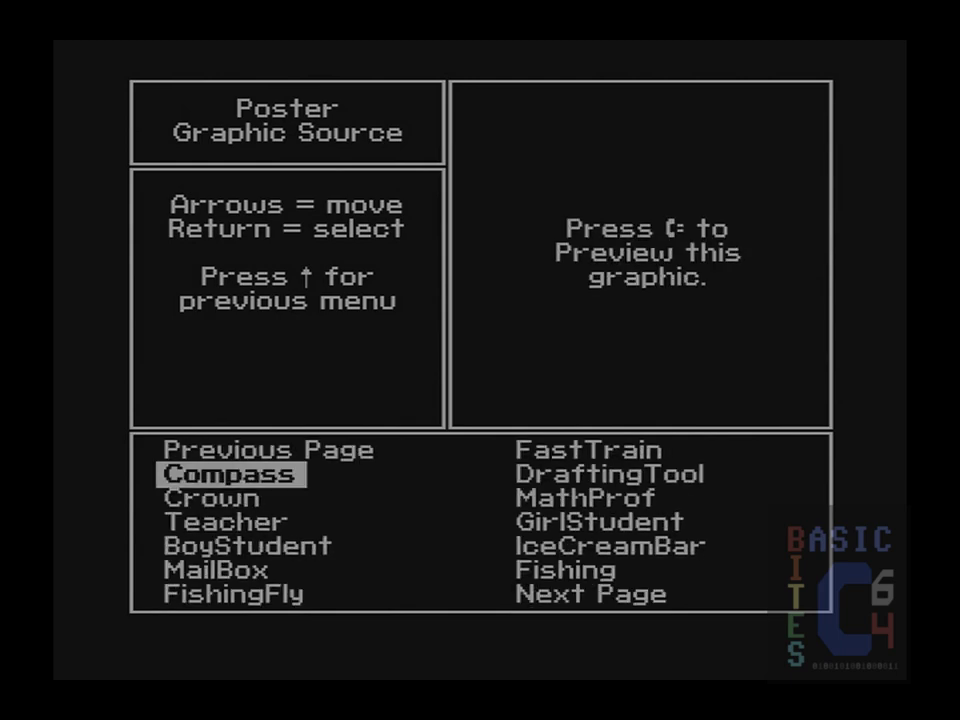
# Select the Crown graphic and accept its preview as the first graphic
pyautogui.press('Down')
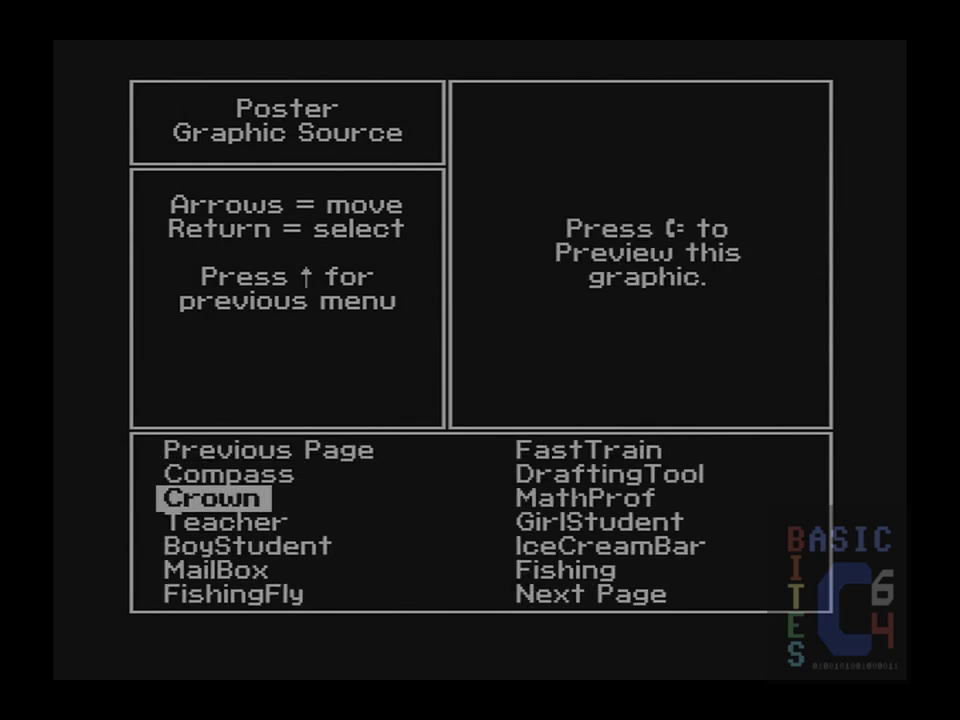
pyautogui.press('ctrl')
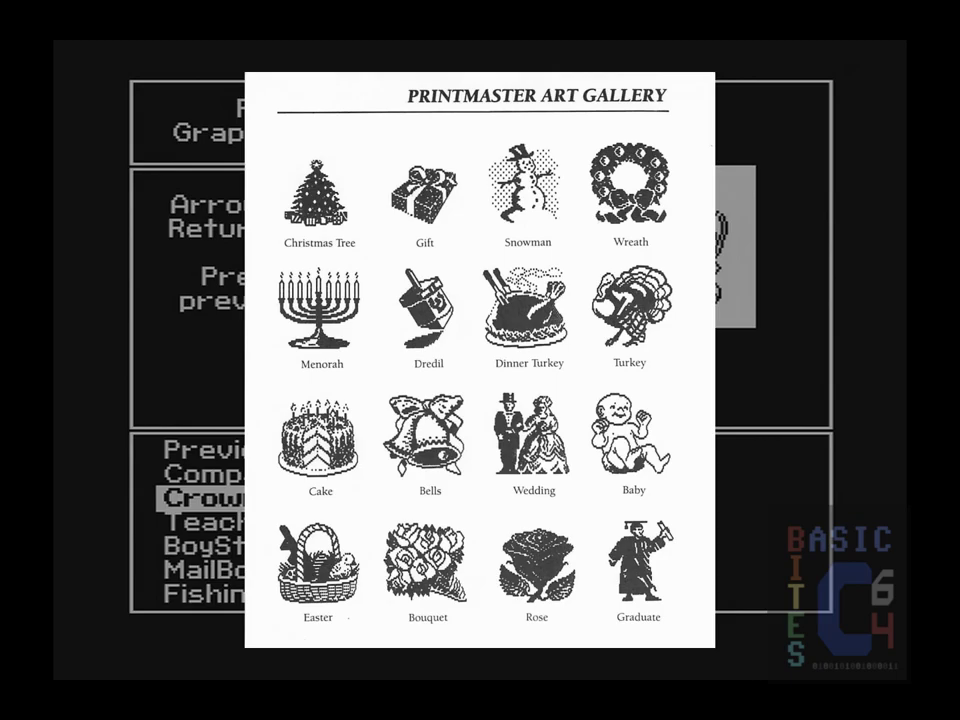
pyautogui.press('Return')
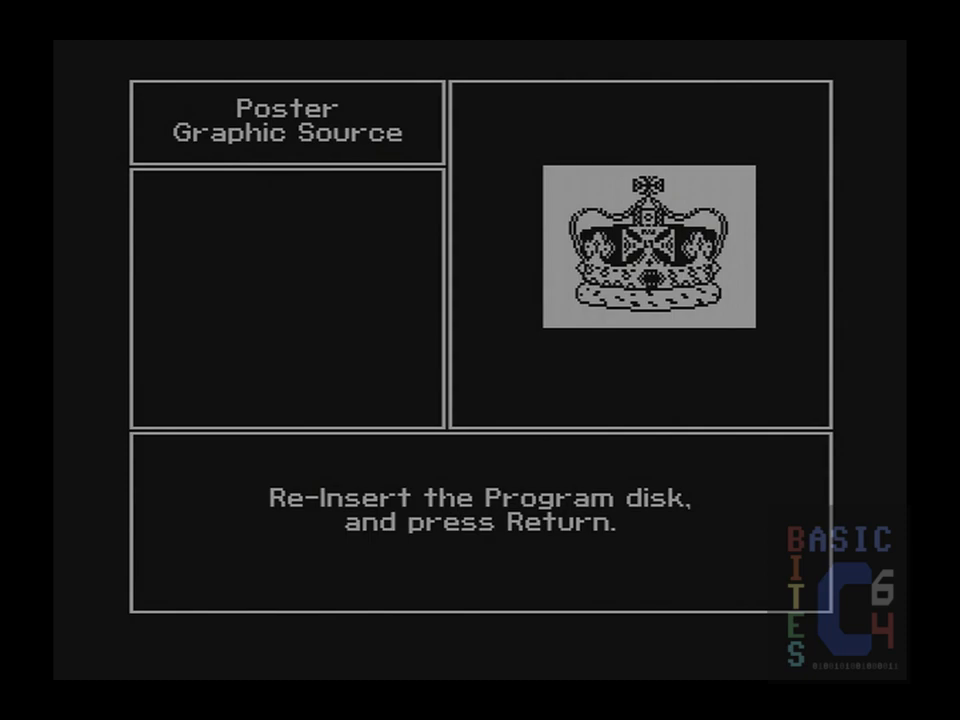
# Reinsert the program disk, compare Double, Regular and Half previews, and choose Regular Size
pyautogui.press('Return')
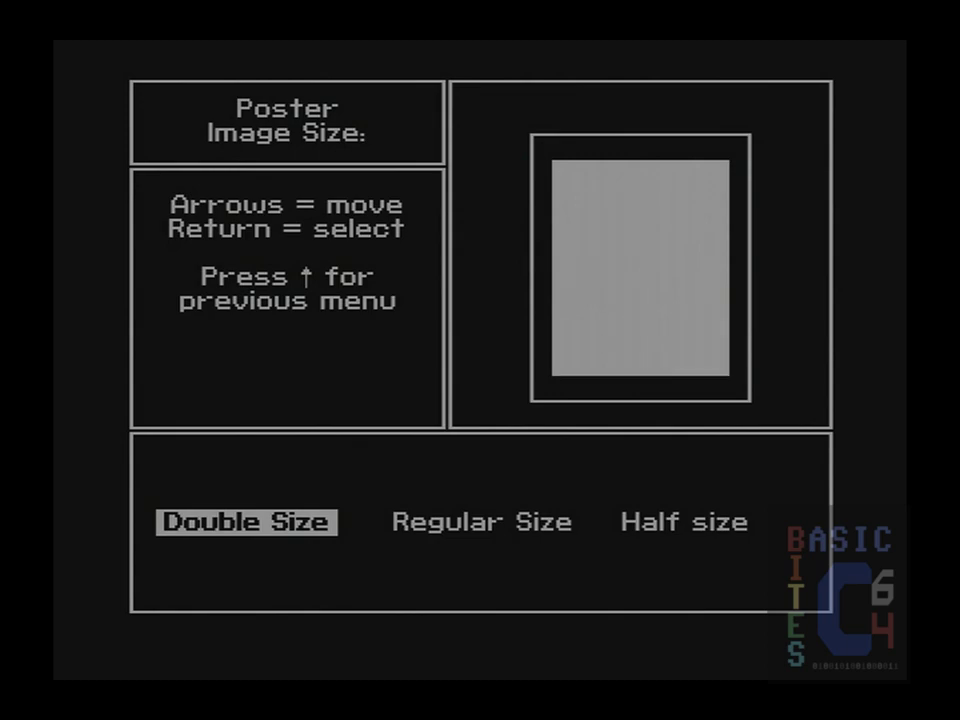
pyautogui.press('Right')
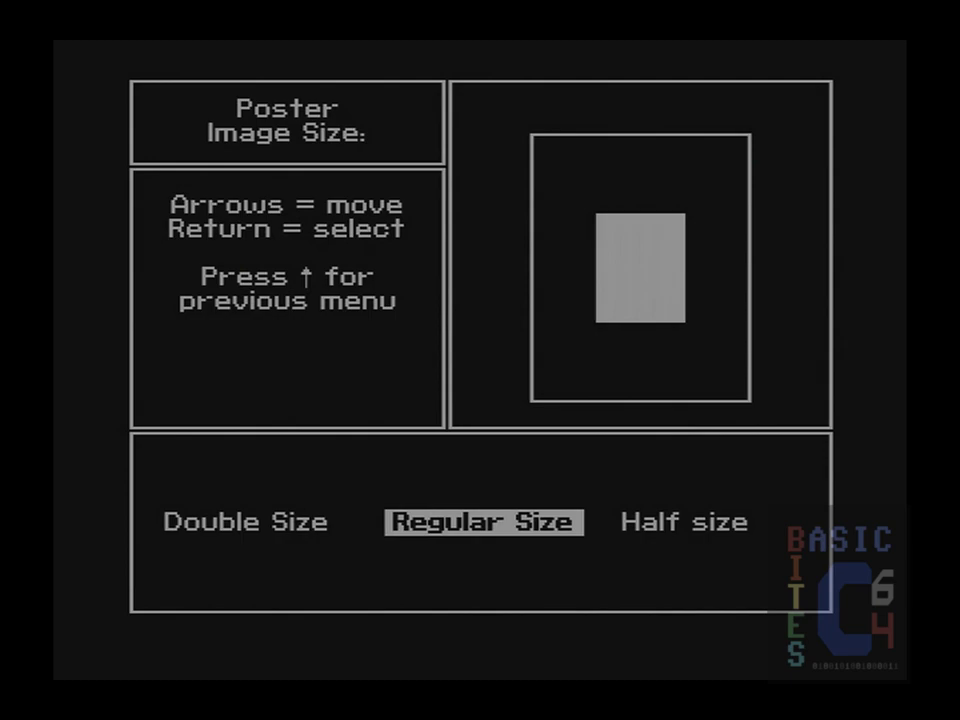
pyautogui.press('Right')
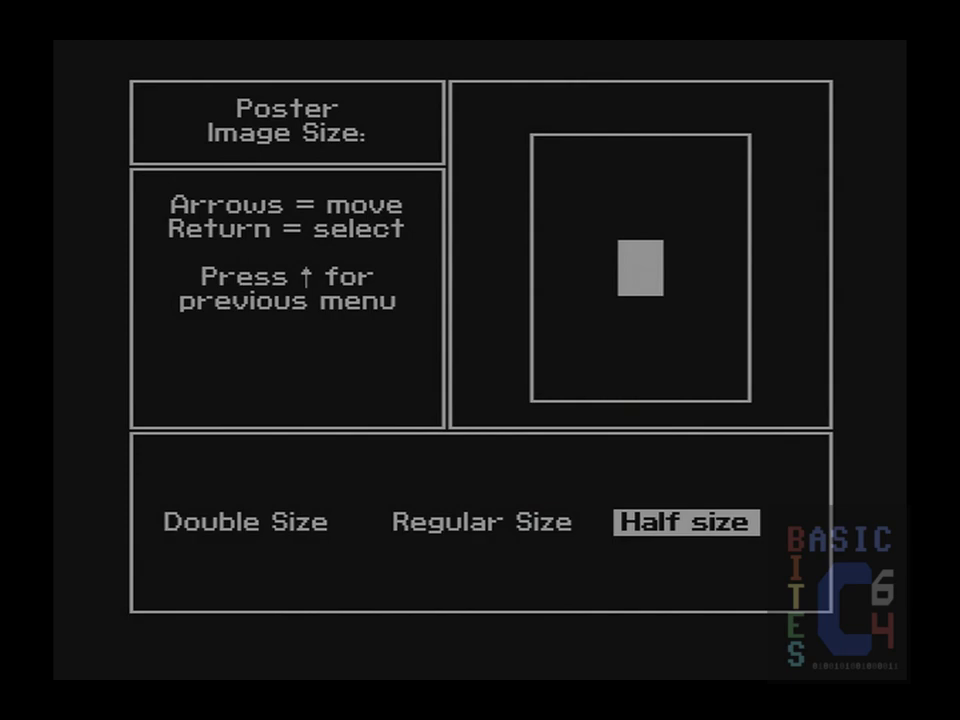
pyautogui.press('Left')
pyautogui.press('Left')
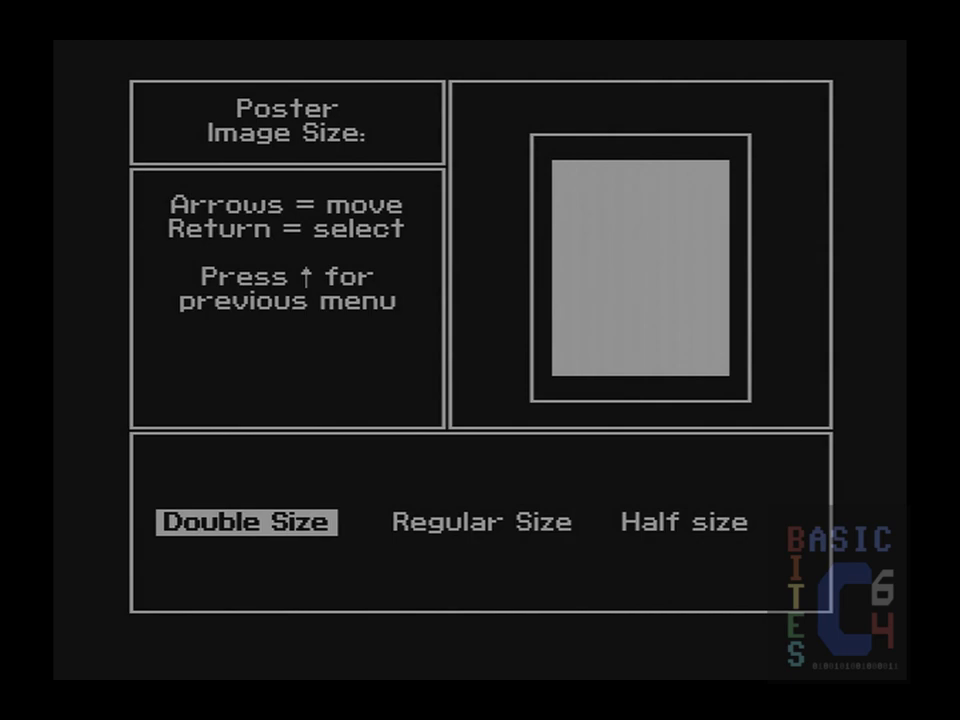
pyautogui.press('Right')
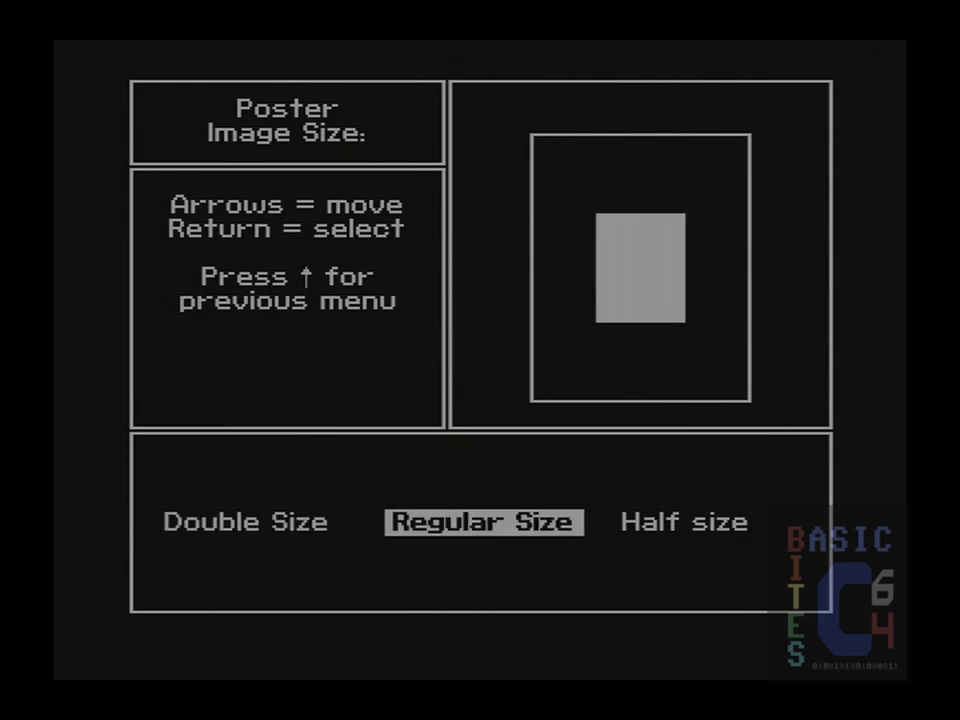
pyautogui.press('Return')
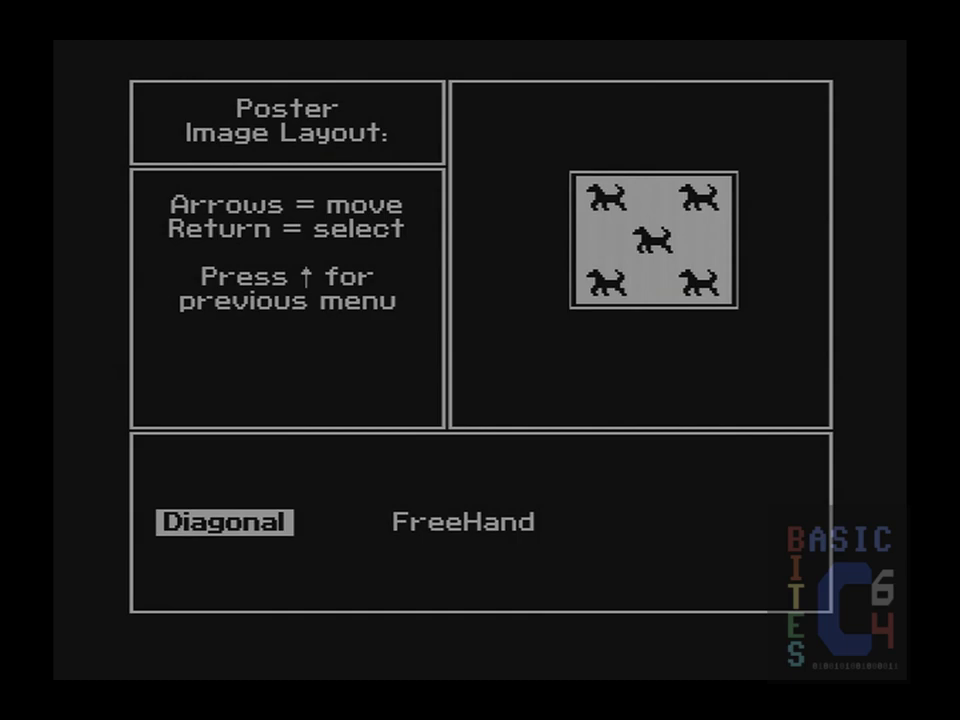
# Use FreeHand layout to place one crown in the middle cell of row 2
pyautogui.press('Right')
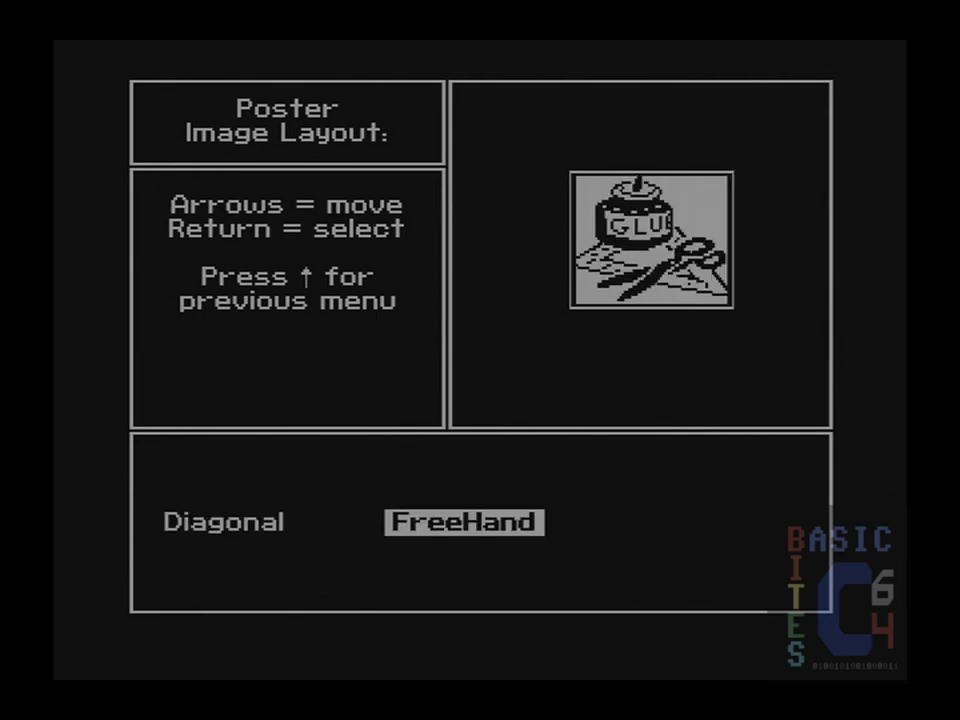
pyautogui.press('Return')
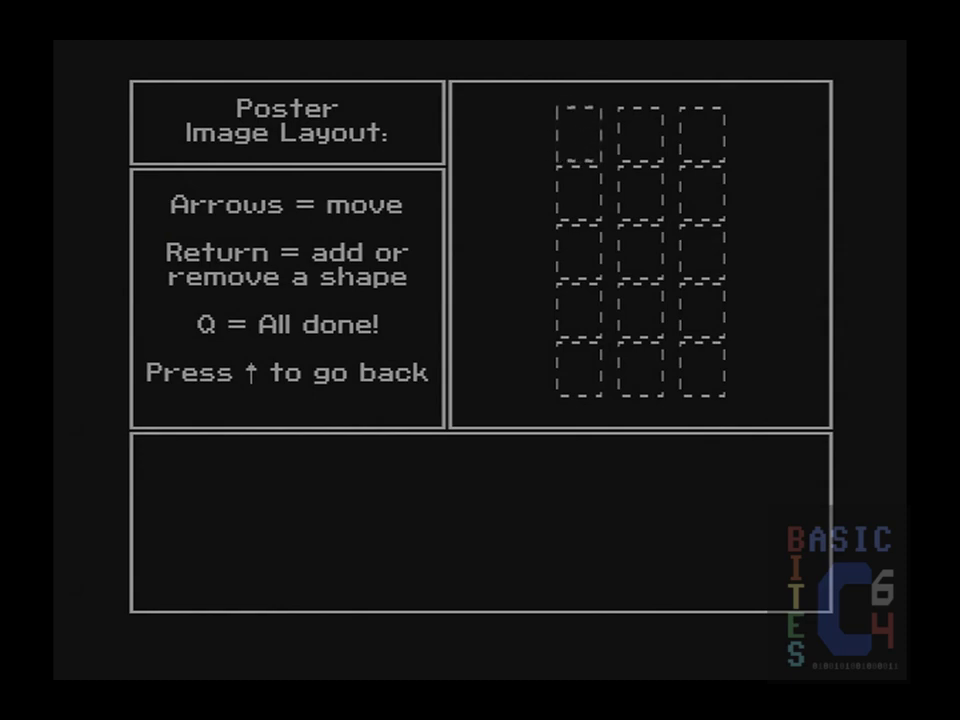
pyautogui.press('Down')
pyautogui.press('Down')
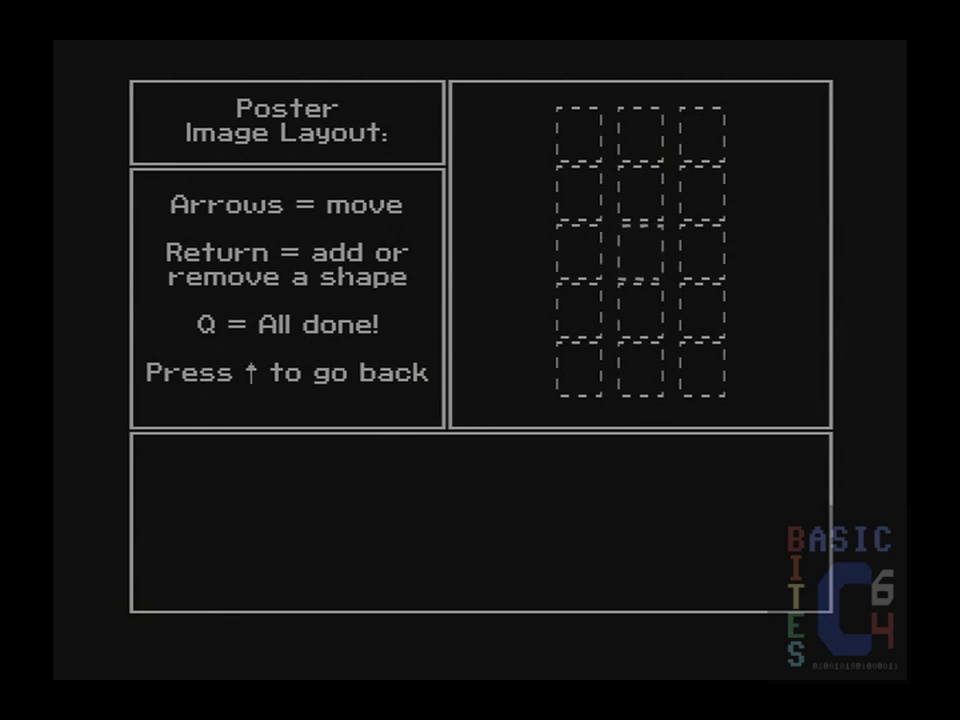
pyautogui.press('Up')
pyautogui.press('Return')
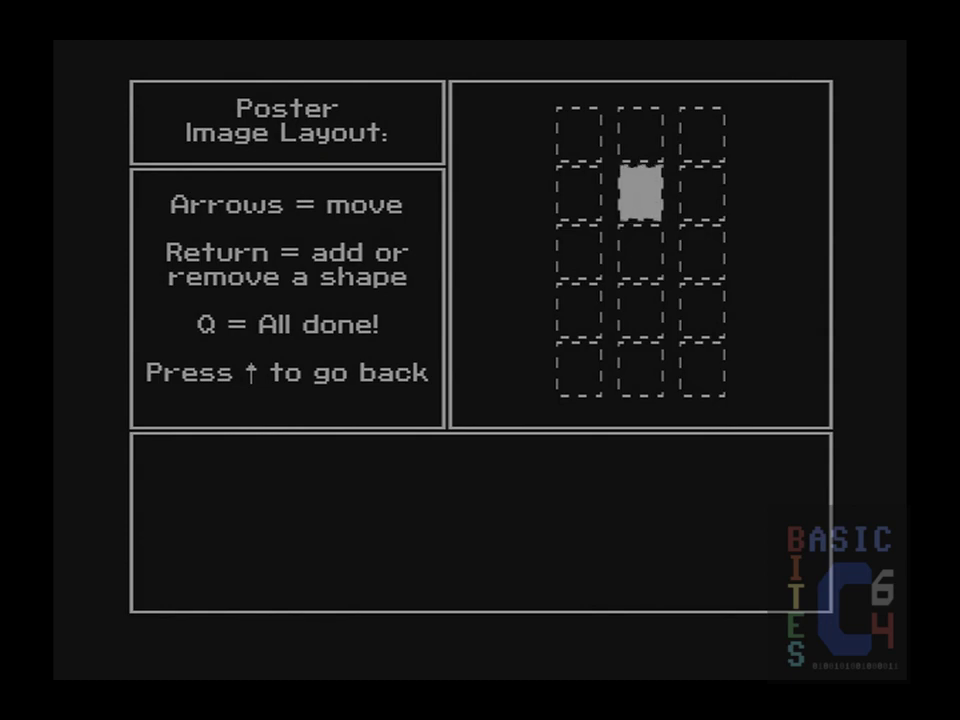
pyautogui.press('q')
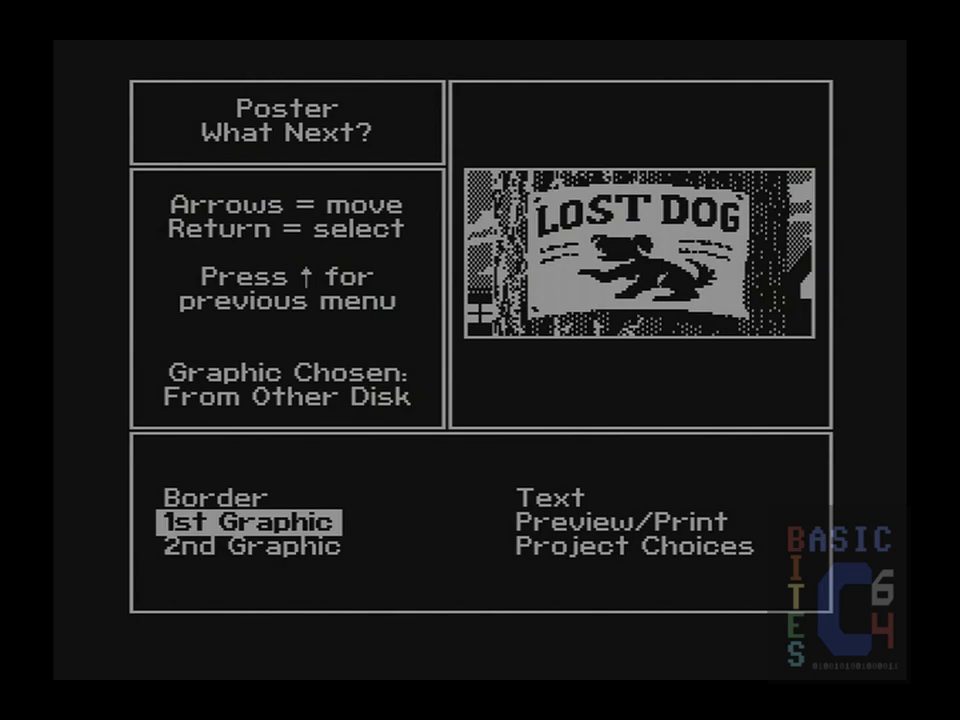
# For the 2nd Graphic, choose Another disk as source and confirm the DATA disk
pyautogui.press('Down')
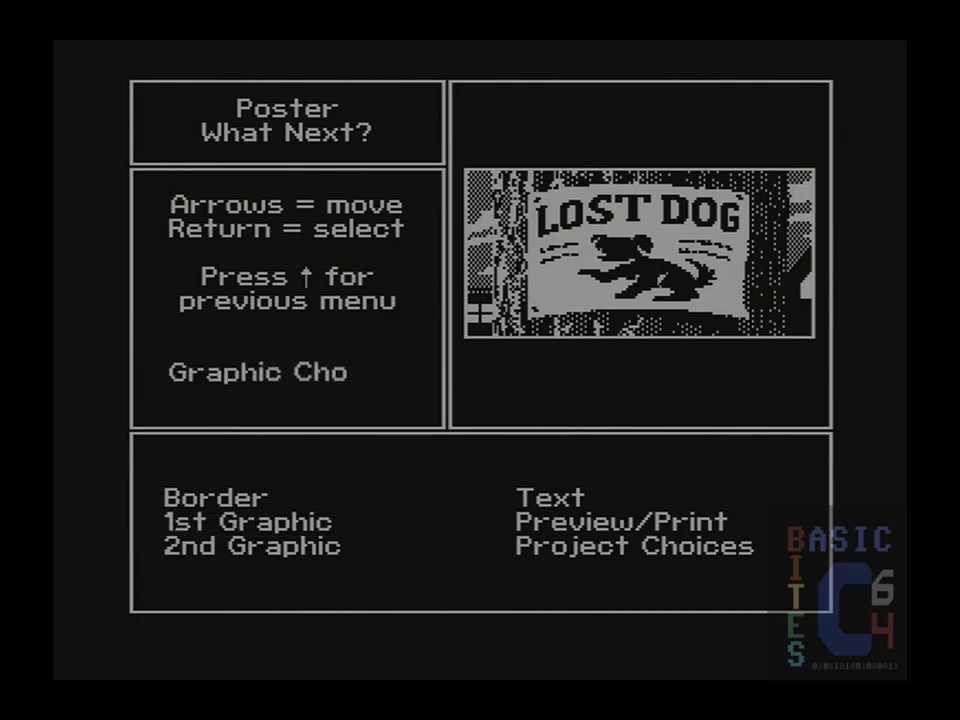
pyautogui.press('Return')
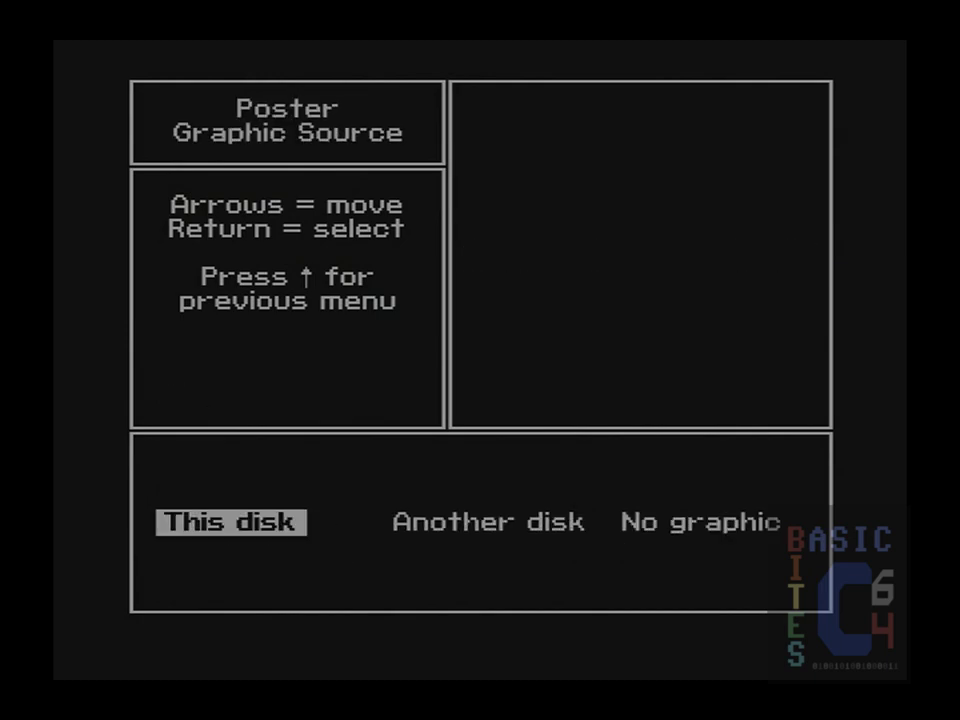
pyautogui.press('Right')
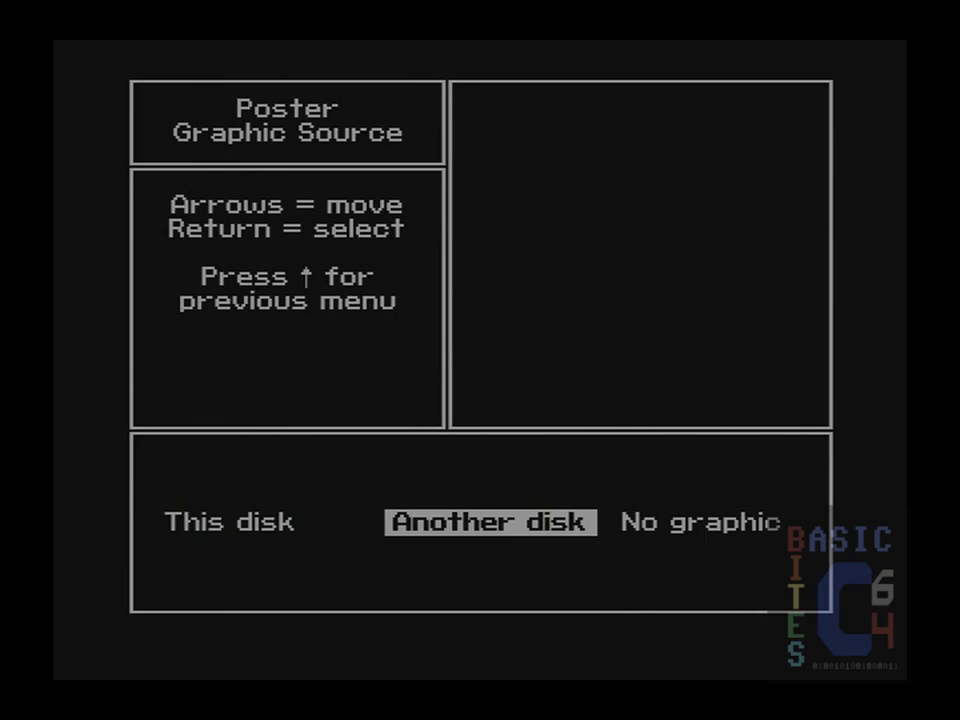
pyautogui.press('Return')
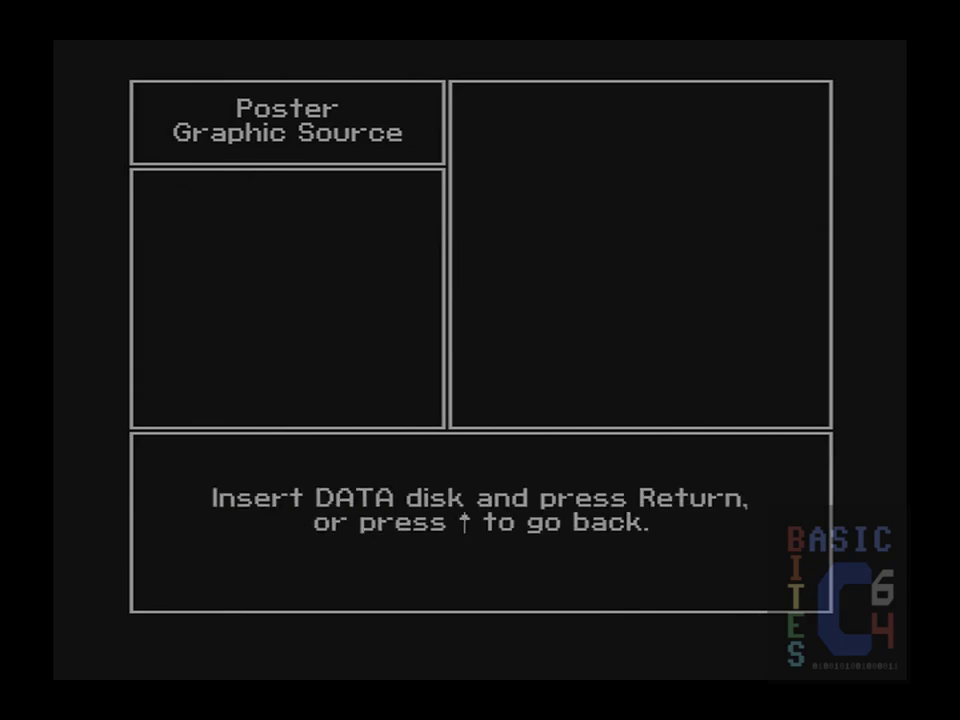
pyautogui.press('Return')
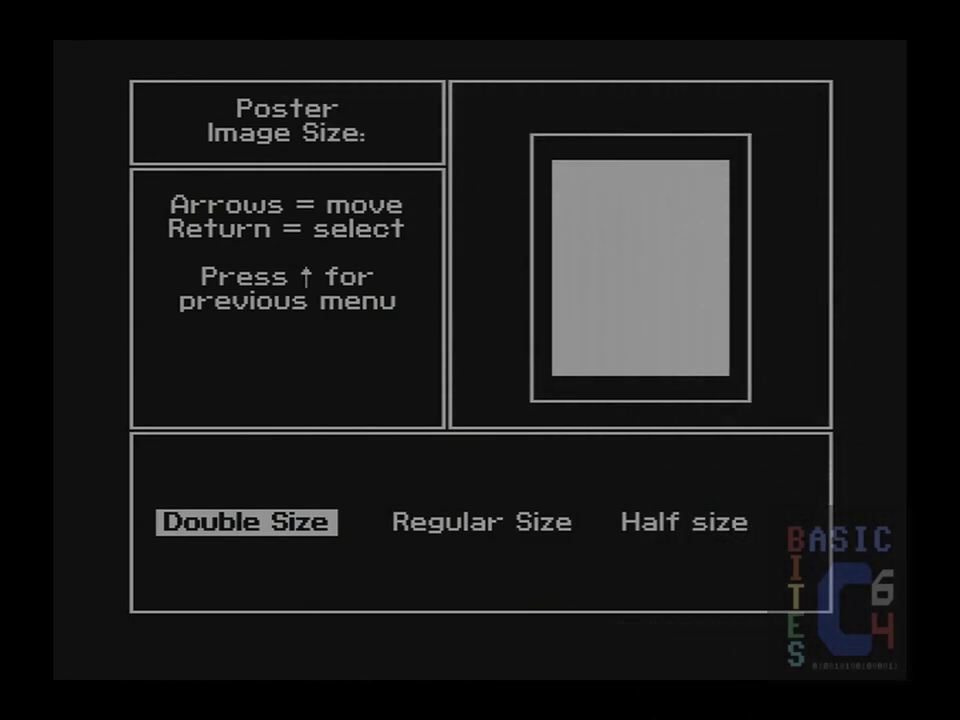
# Set the angel to Half size and place it FreeHand in the top-left and top-right cells
pyautogui.press('Right')
pyautogui.press('Right')
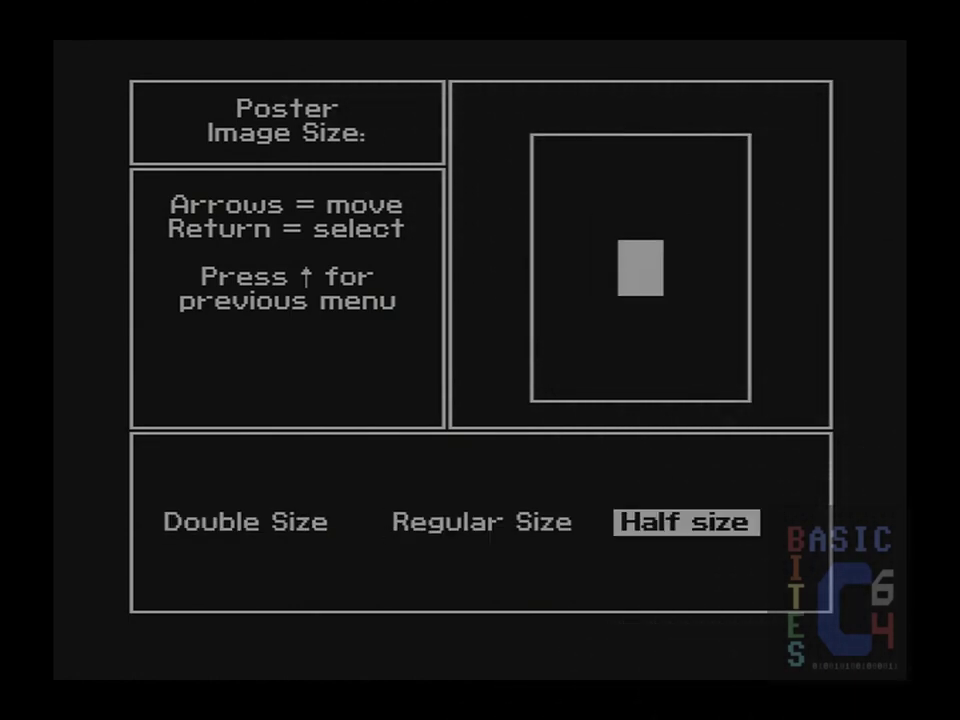
pyautogui.press('Return')
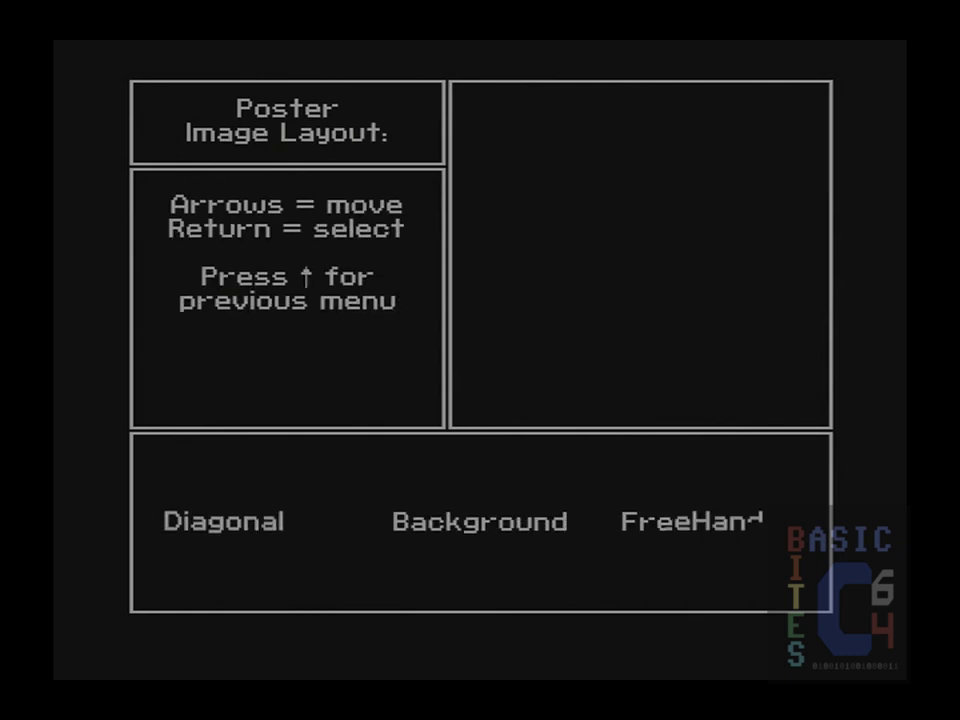
pyautogui.press('Right')
pyautogui.press('Right')
pyautogui.press('Return')
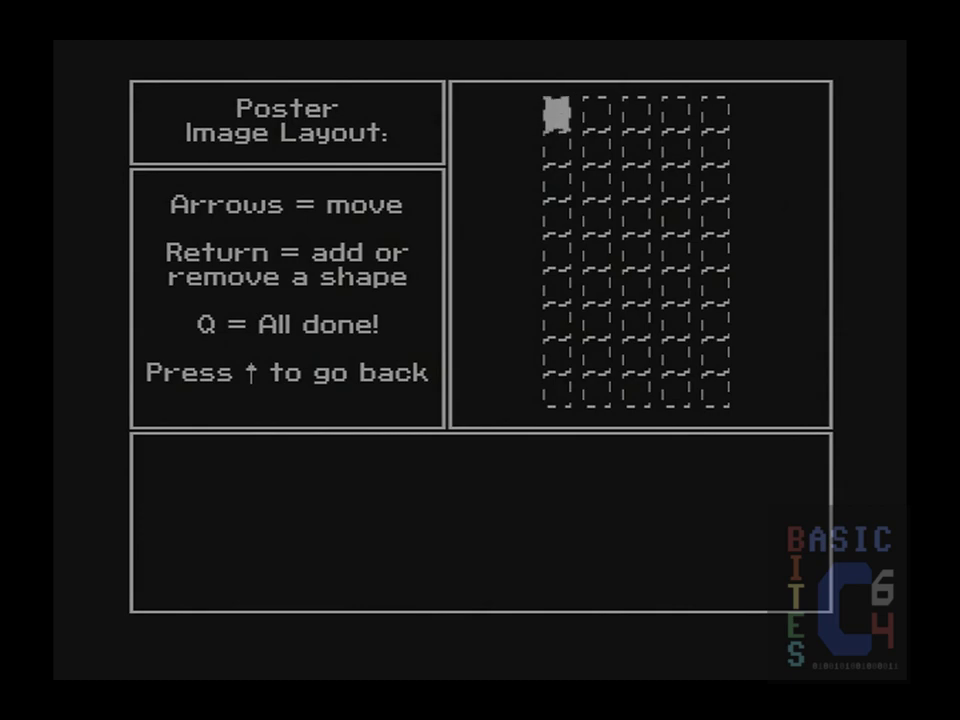
pyautogui.press('Right')
pyautogui.press('Right')
pyautogui.press('Right')
pyautogui.press('Right')
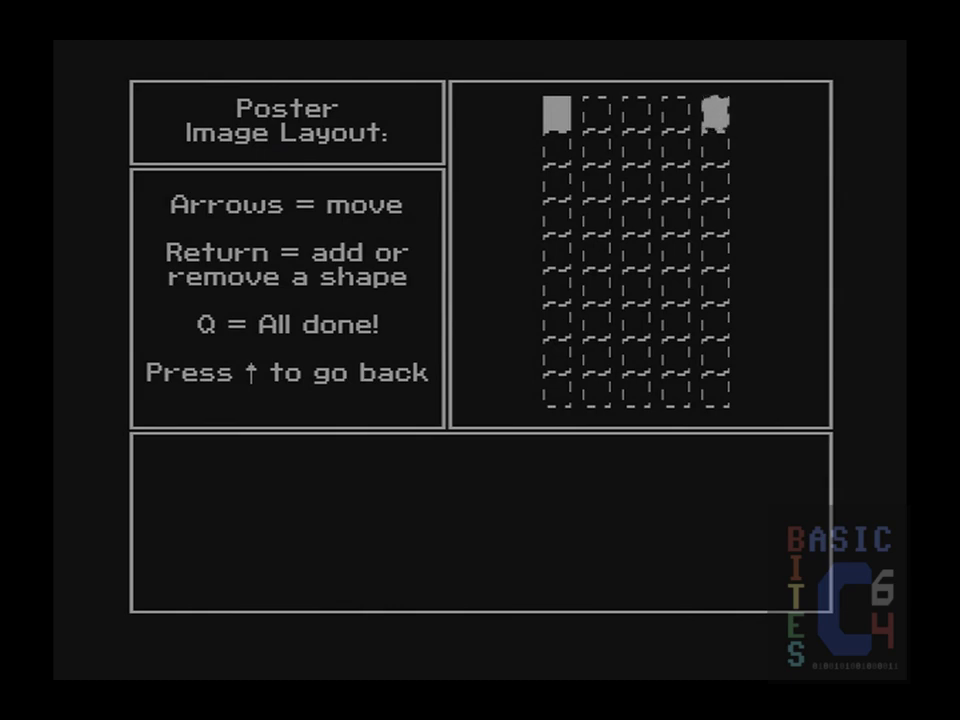
pyautogui.press('q')
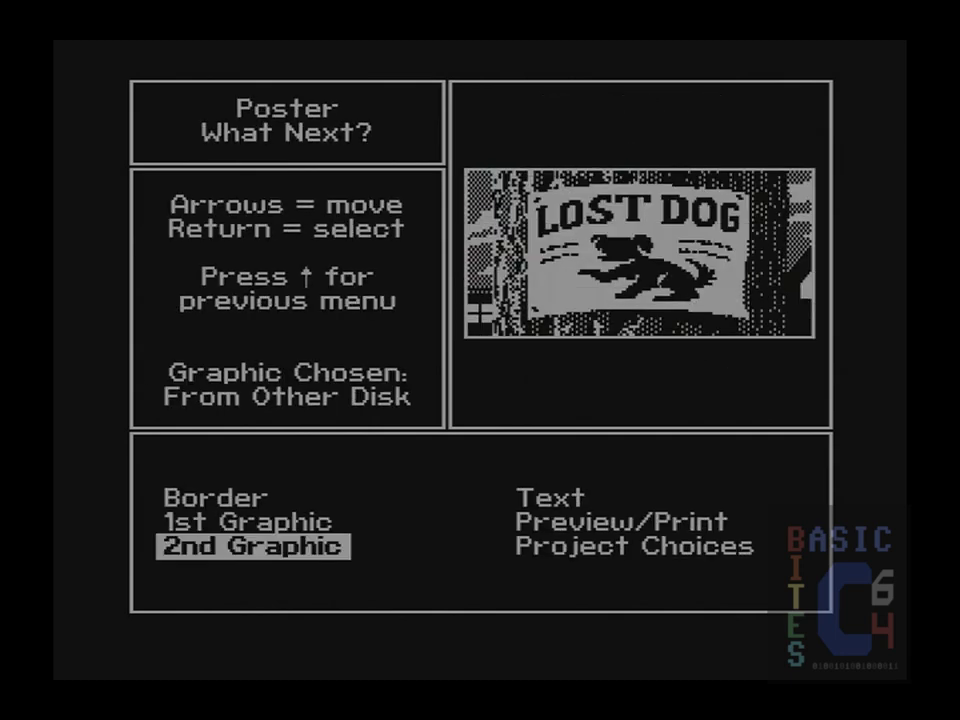
# Select Text on the What Next? menu to list fonts like DeVille, Hampton and Times
pyautogui.press('Right')
pyautogui.press('Down')
pyautogui.press('Right')
pyautogui.press('Return')
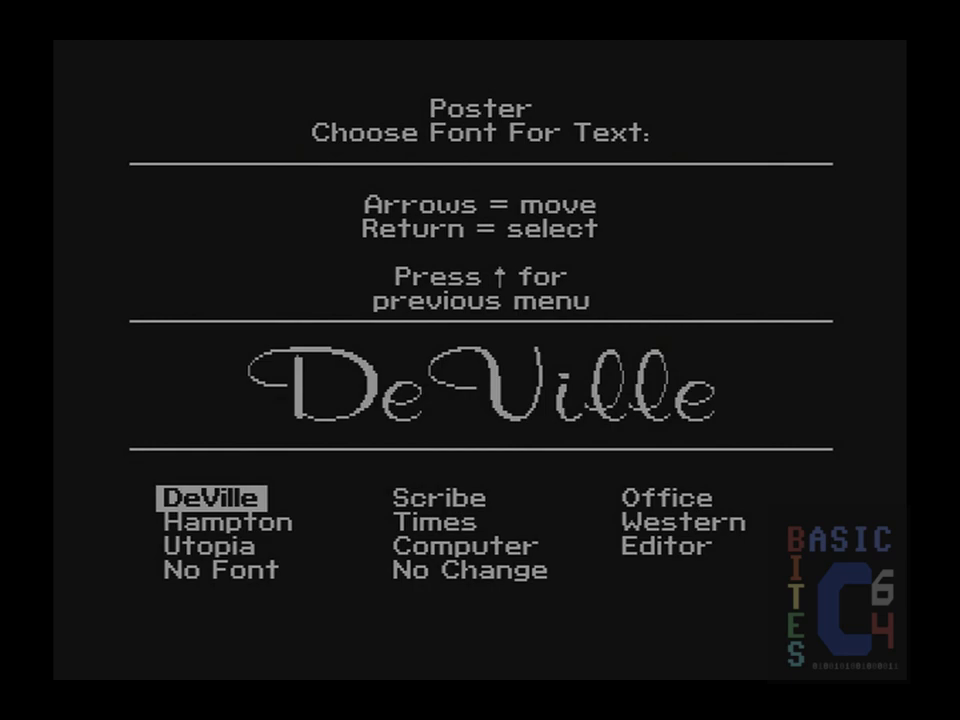
# Cycle through the font previews and confirm Scribe as the poster's text font
pyautogui.press('Right')
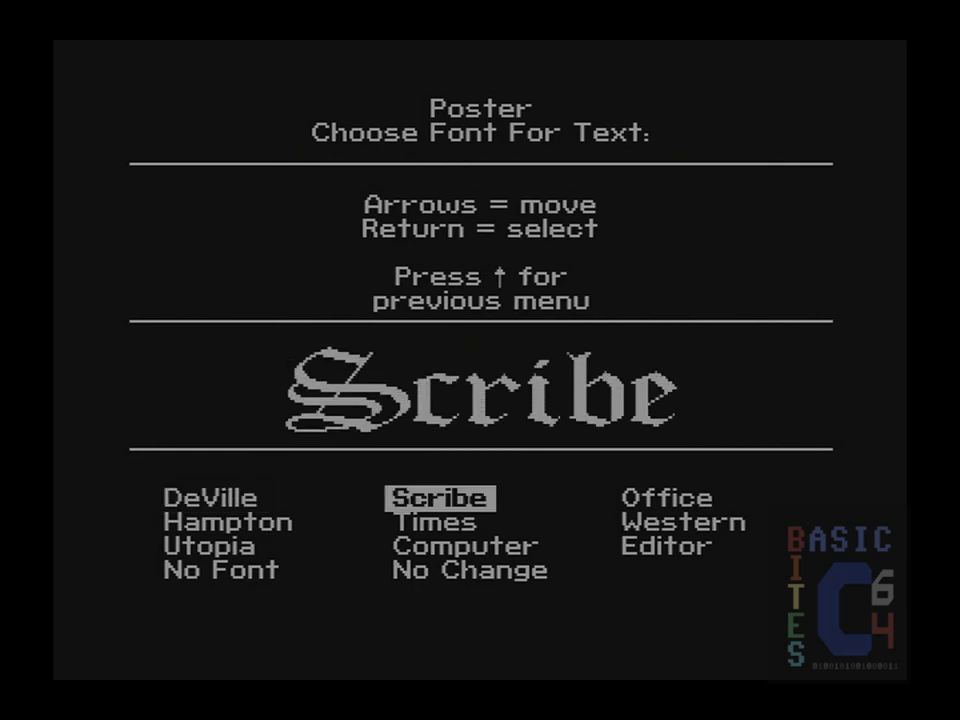
pyautogui.press('Right')
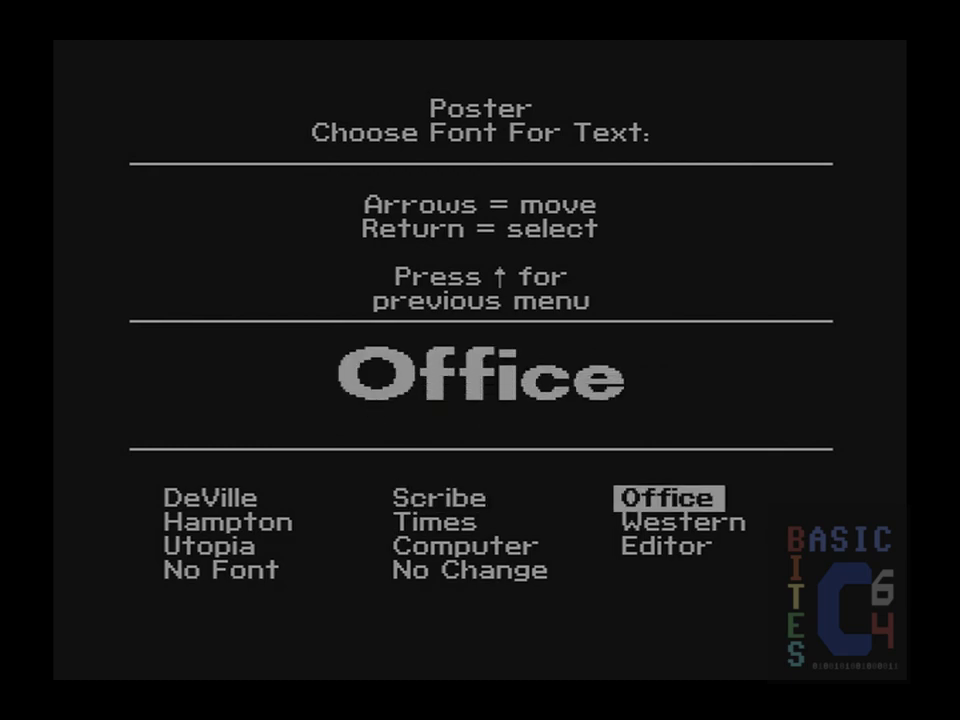
pyautogui.press('Right')
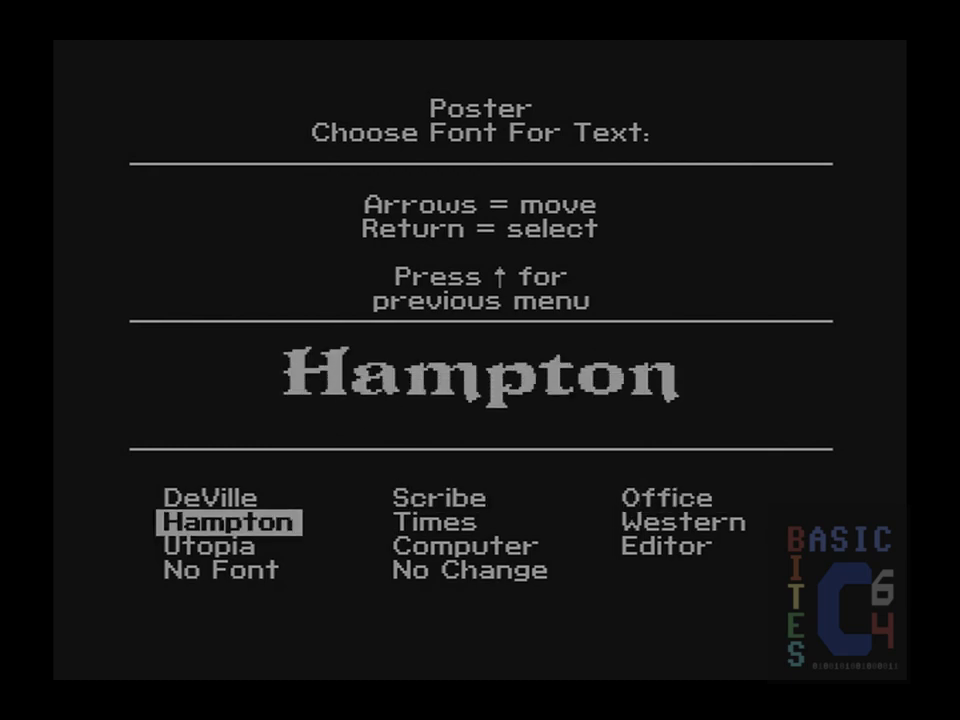
pyautogui.press('Right')
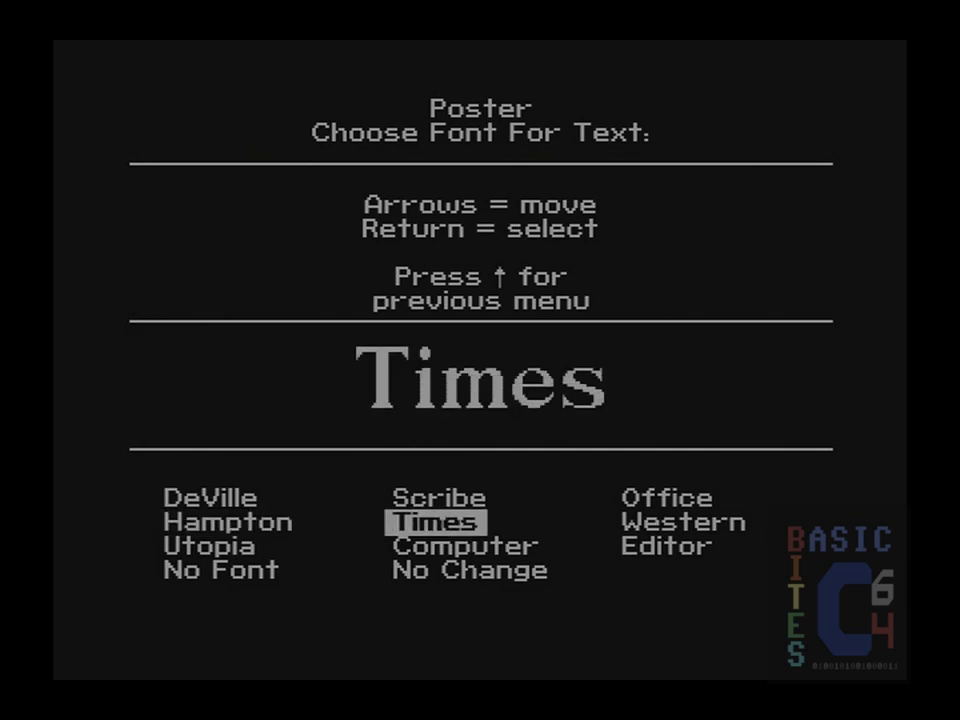
pyautogui.press('Right')
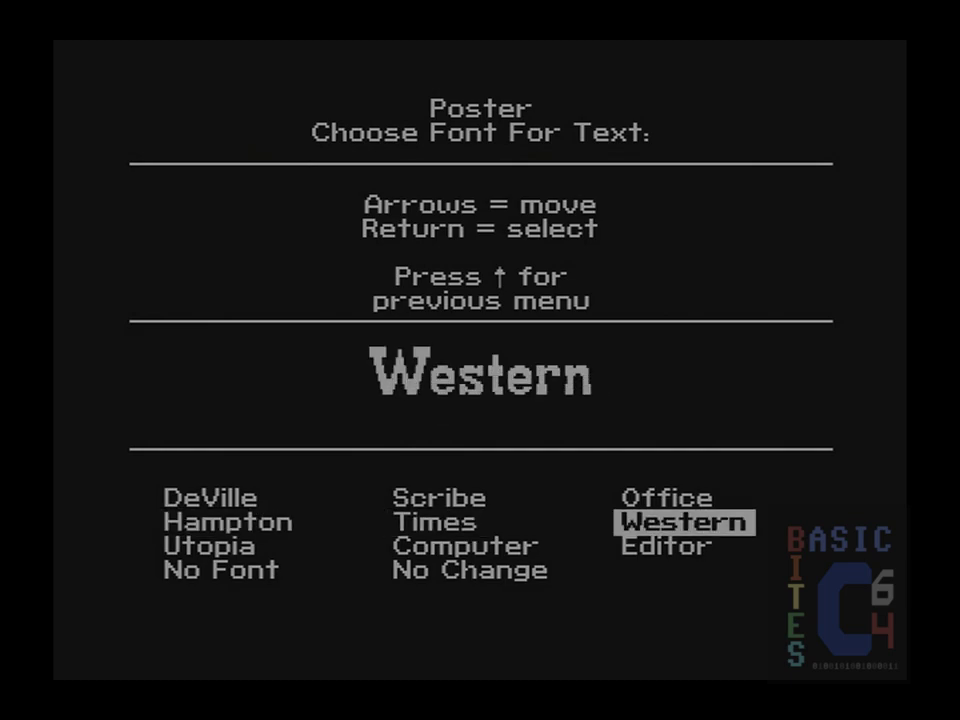
pyautogui.press('Right')
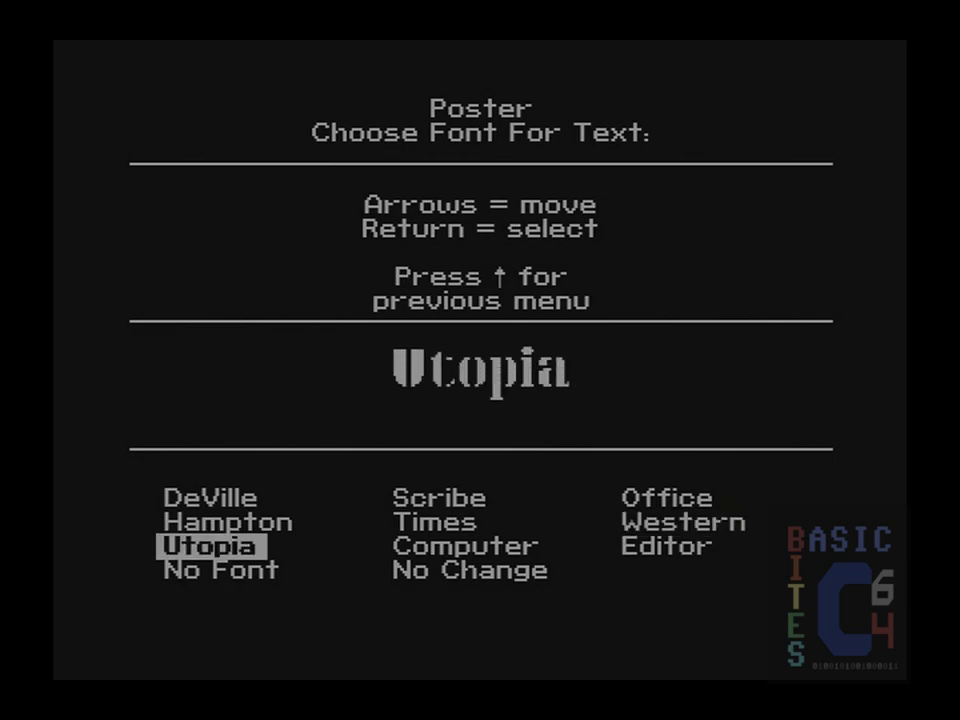
pyautogui.press('Right')
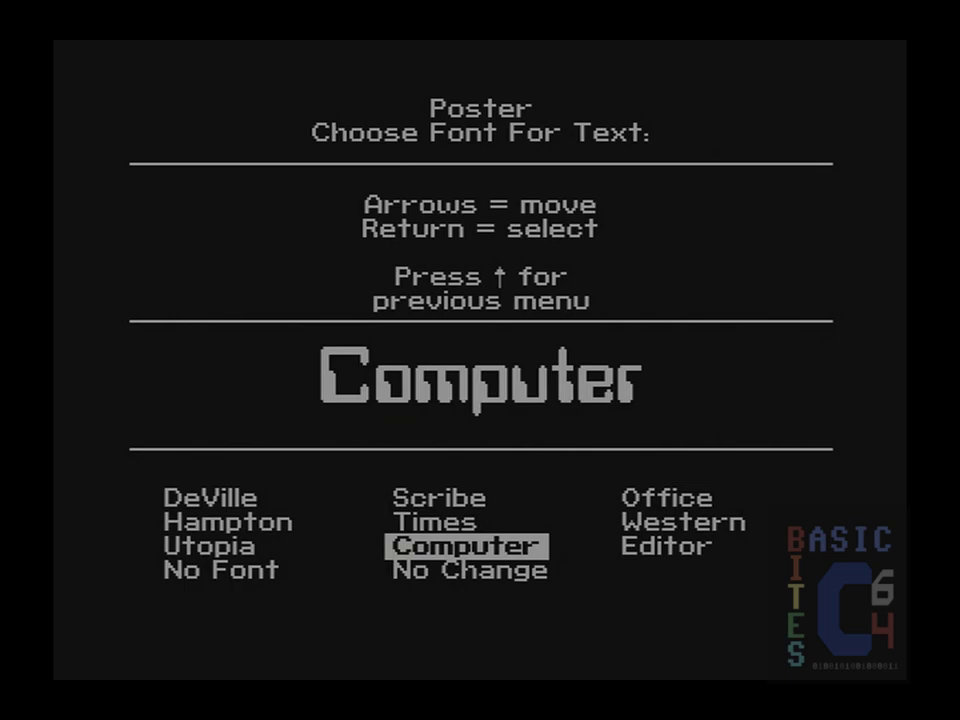
pyautogui.press('Right')
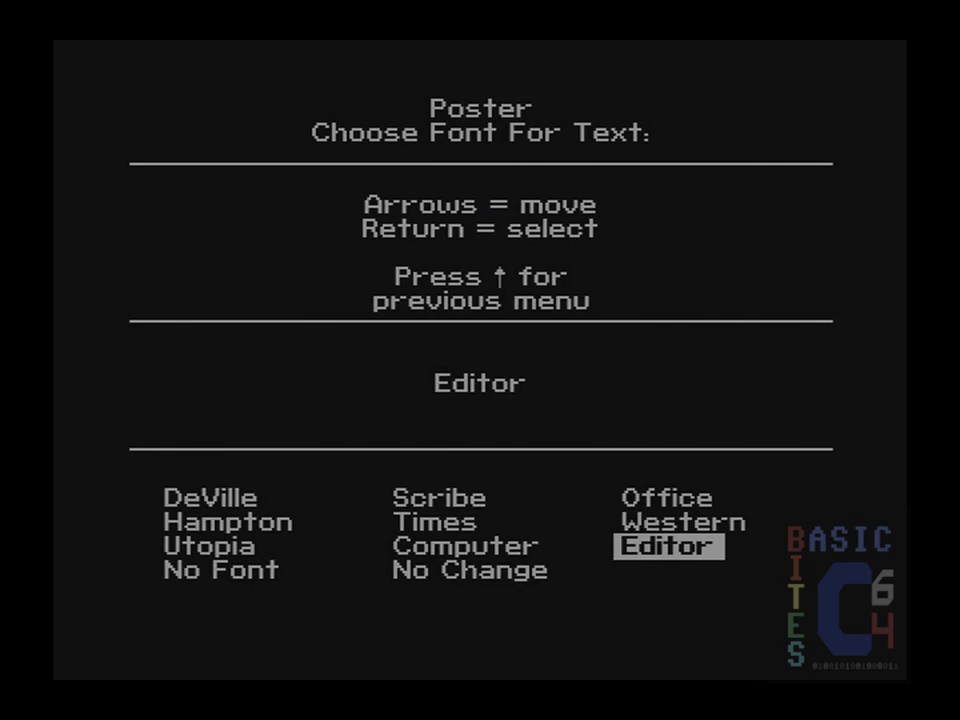
pyautogui.press('Right')
pyautogui.press('Right')
pyautogui.press('Right')
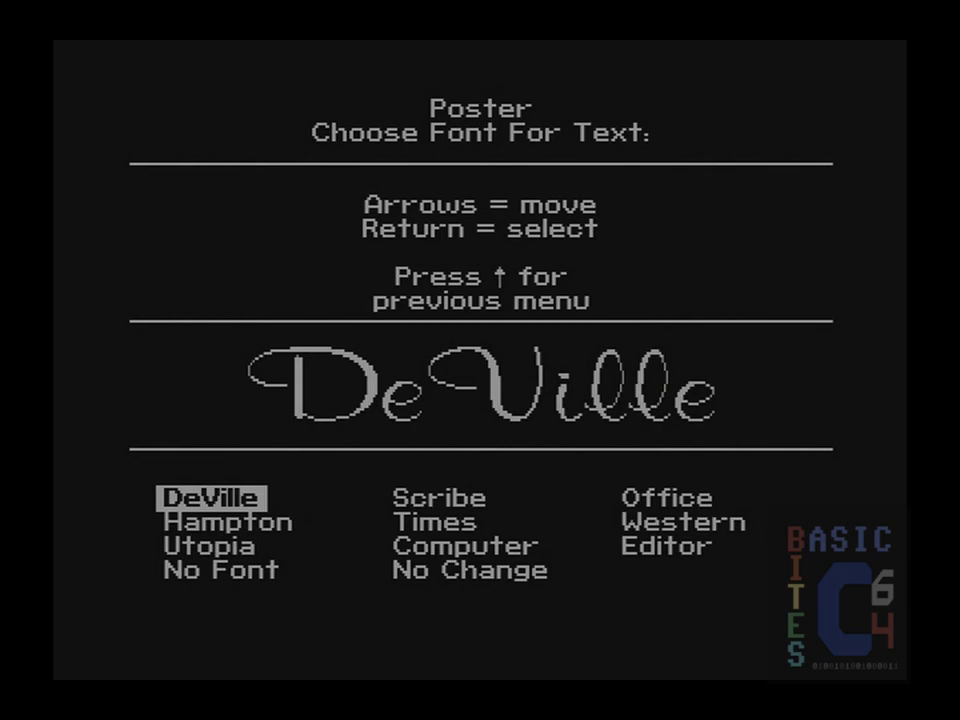
pyautogui.press('Right')
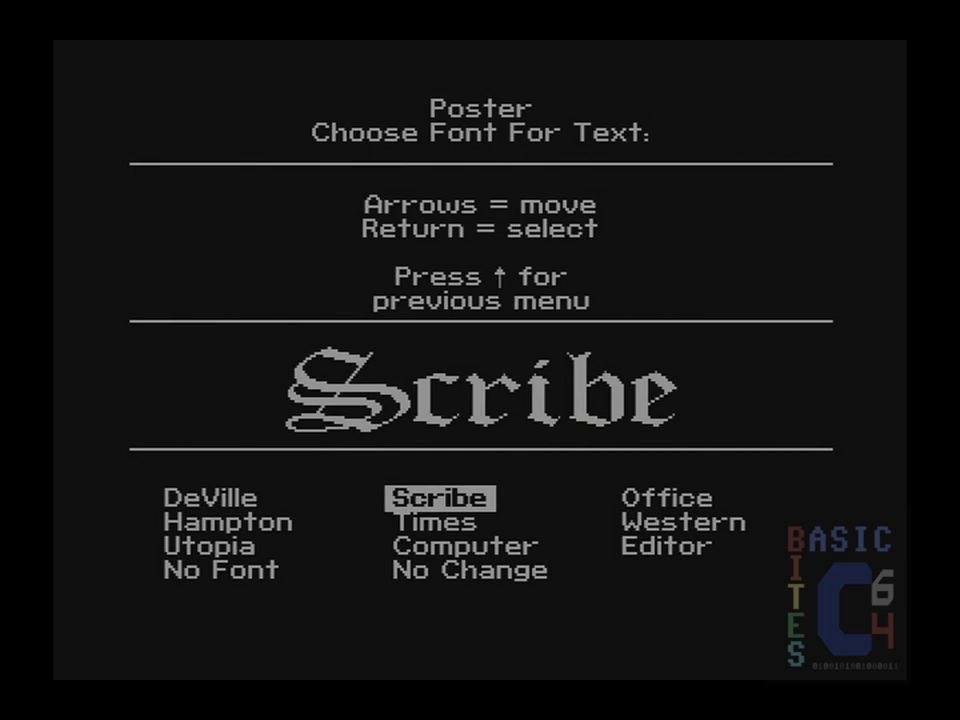
pyautogui.press('Return')
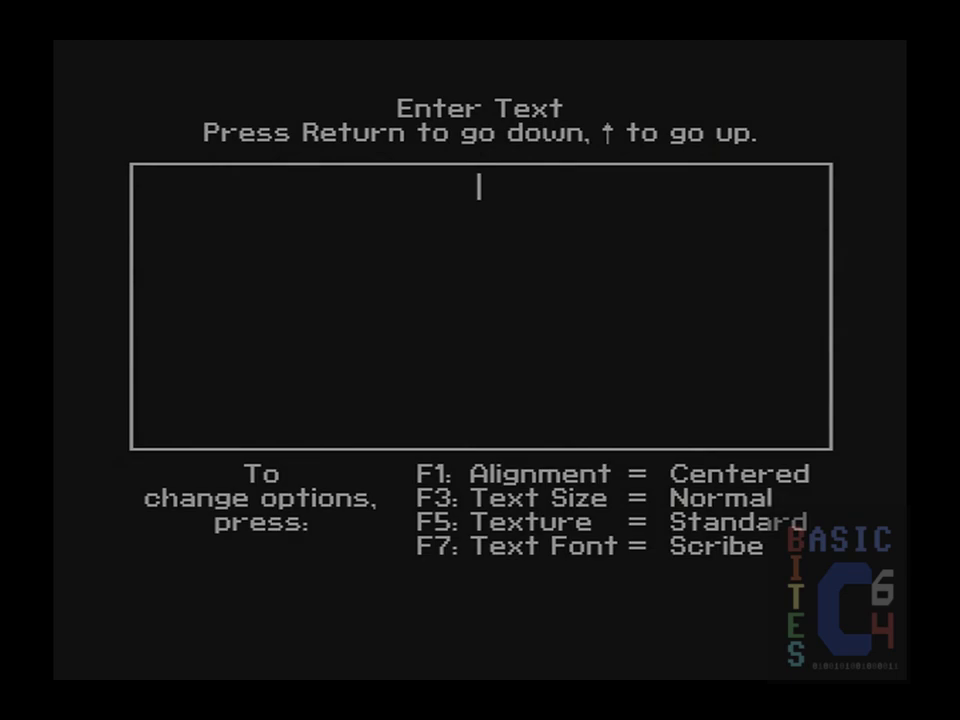
# Enter 'The Quien is' on the poster's first text line in Scribe
pyautogui.write('The Qui')
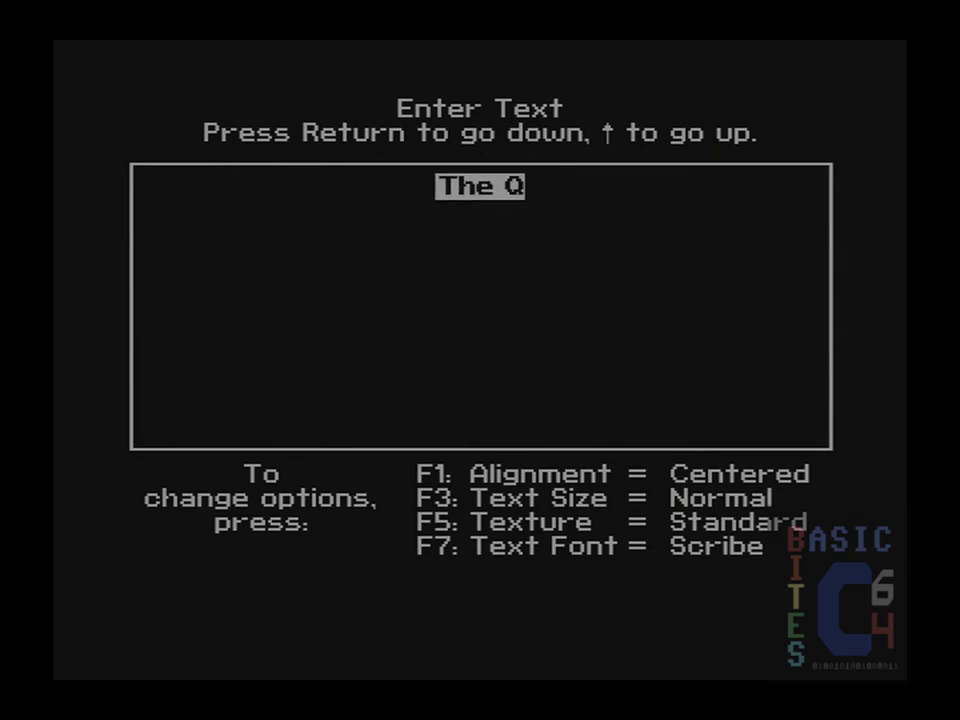
pyautogui.write('en is')
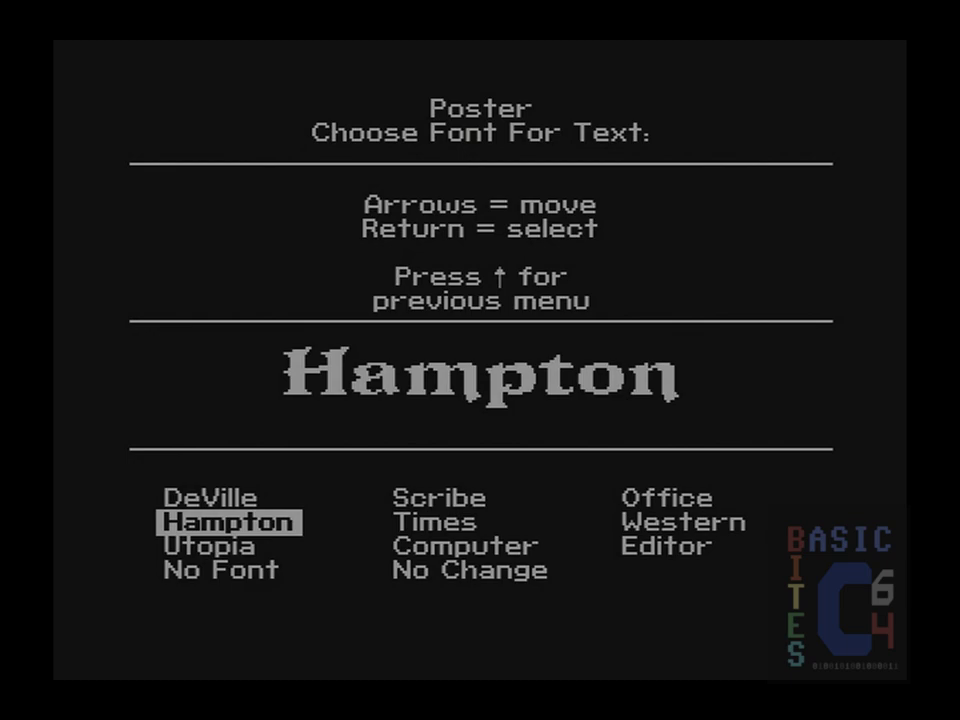
# Switch to Hampton, type 'dead,', then move to a middle line and set Large size
pyautogui.press('Return')
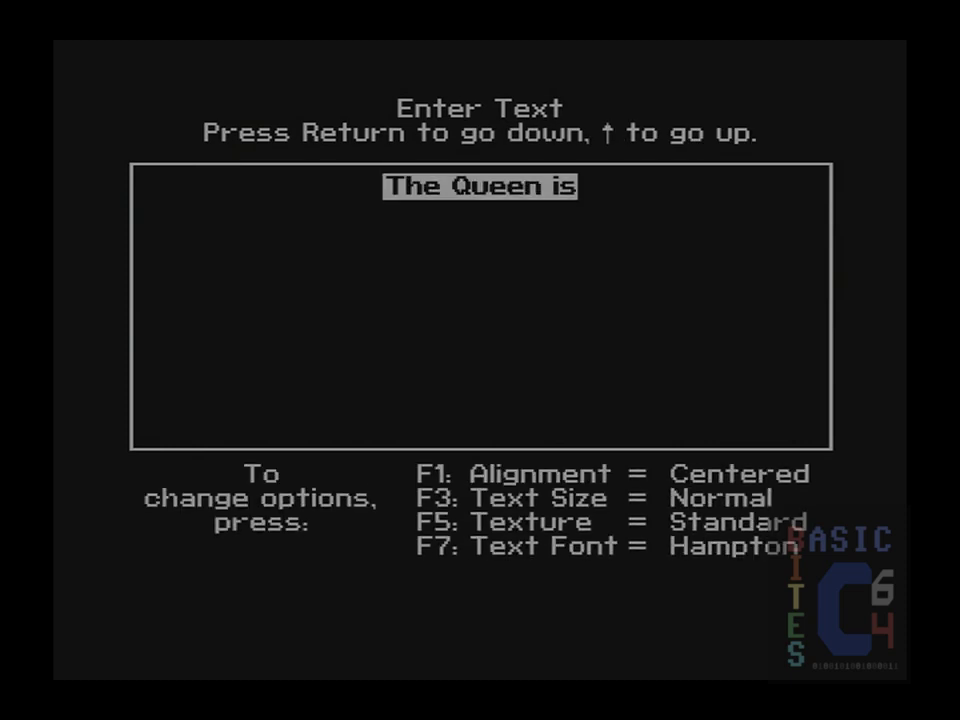
pyautogui.write('dead,')
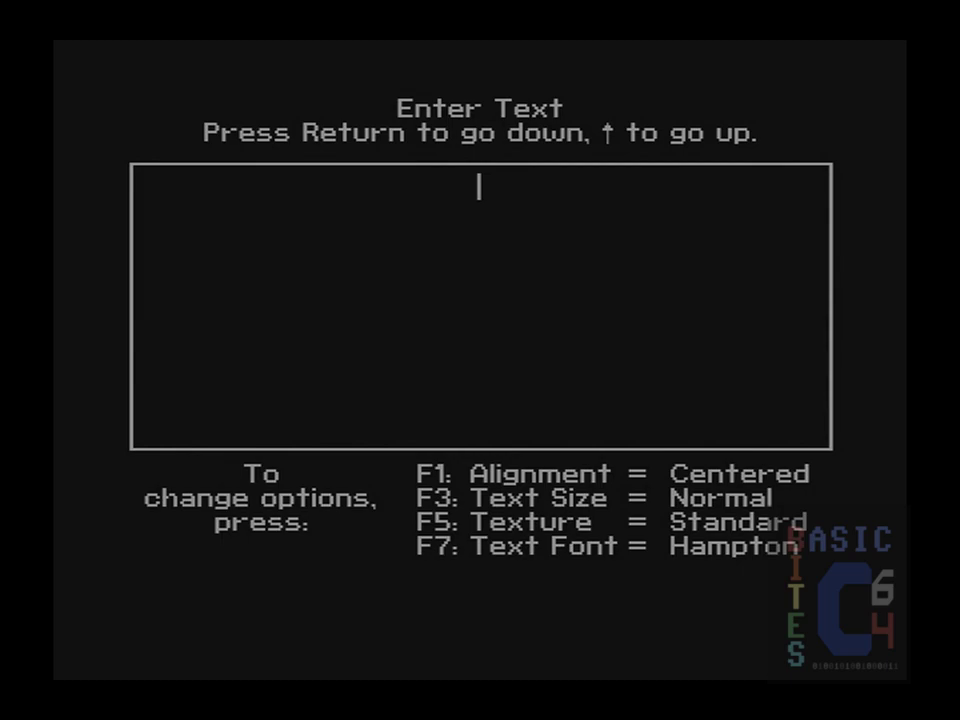
pyautogui.press('Return')
pyautogui.press('Return')
pyautogui.press('Return')
pyautogui.press('Return')
pyautogui.press('Return')
pyautogui.press('Return')
pyautogui.press('F3')
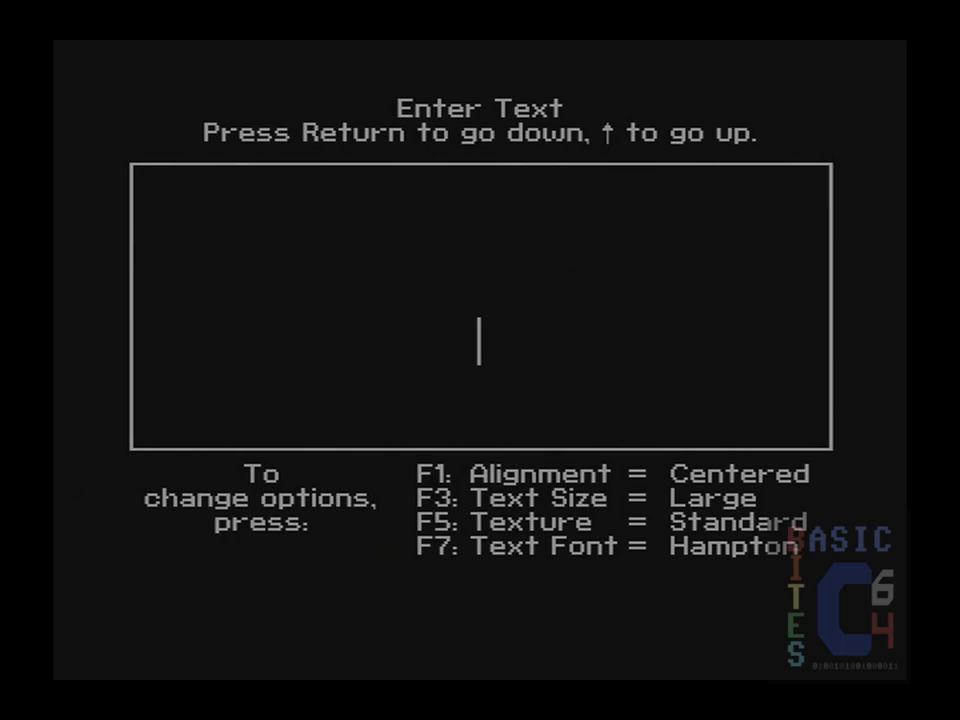
# Enter 'ER II' as the large middle line and exit to the What Next menu
pyautogui.press('F7')
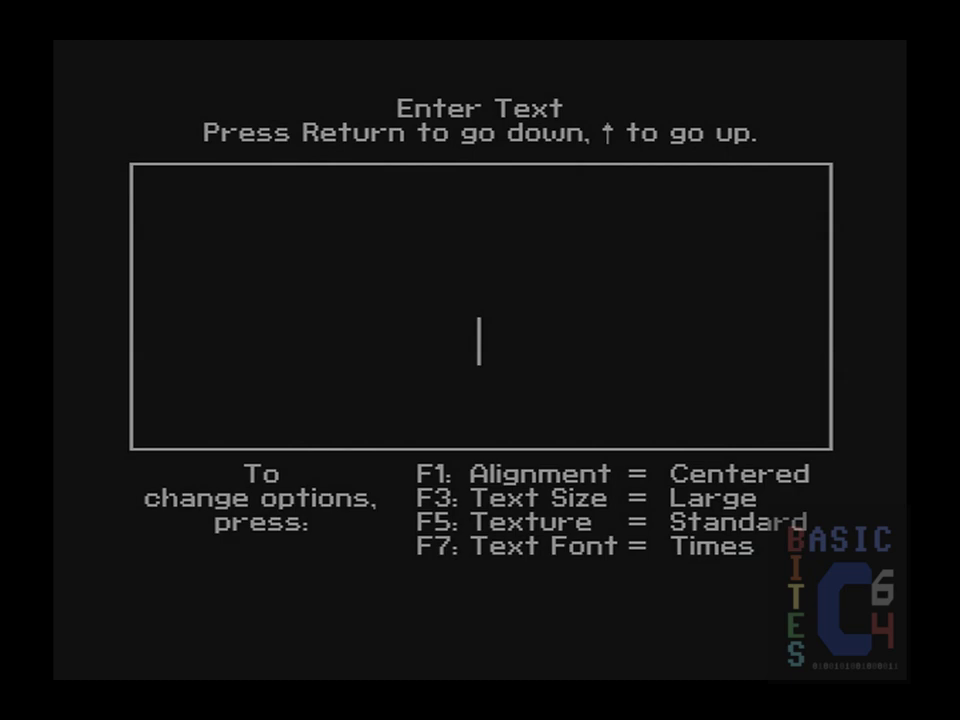
pyautogui.write('ER')
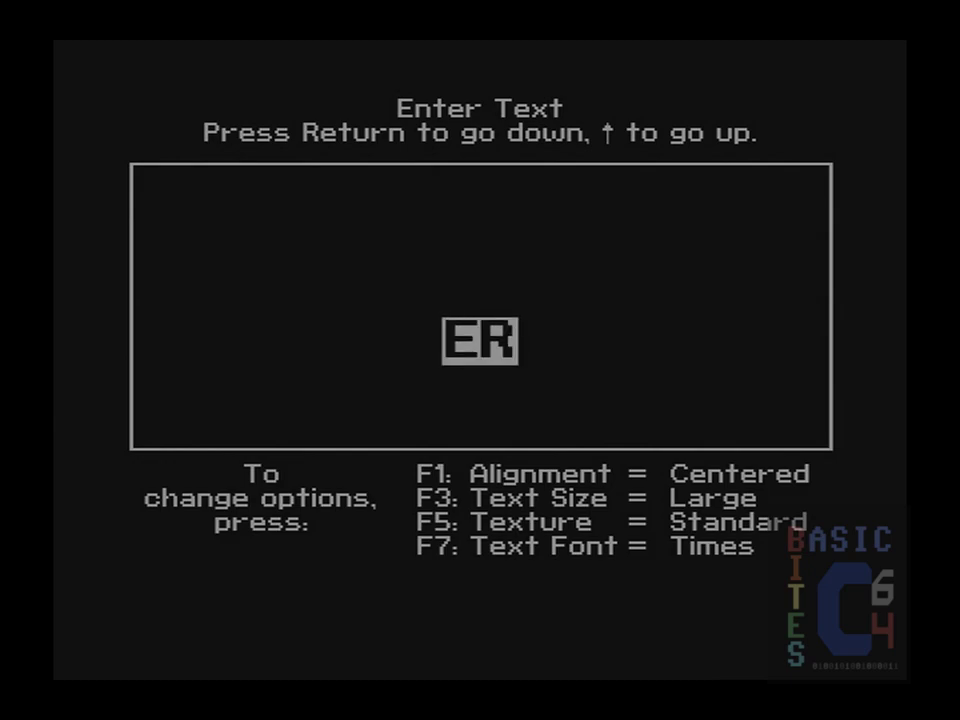
pyautogui.write(' II')
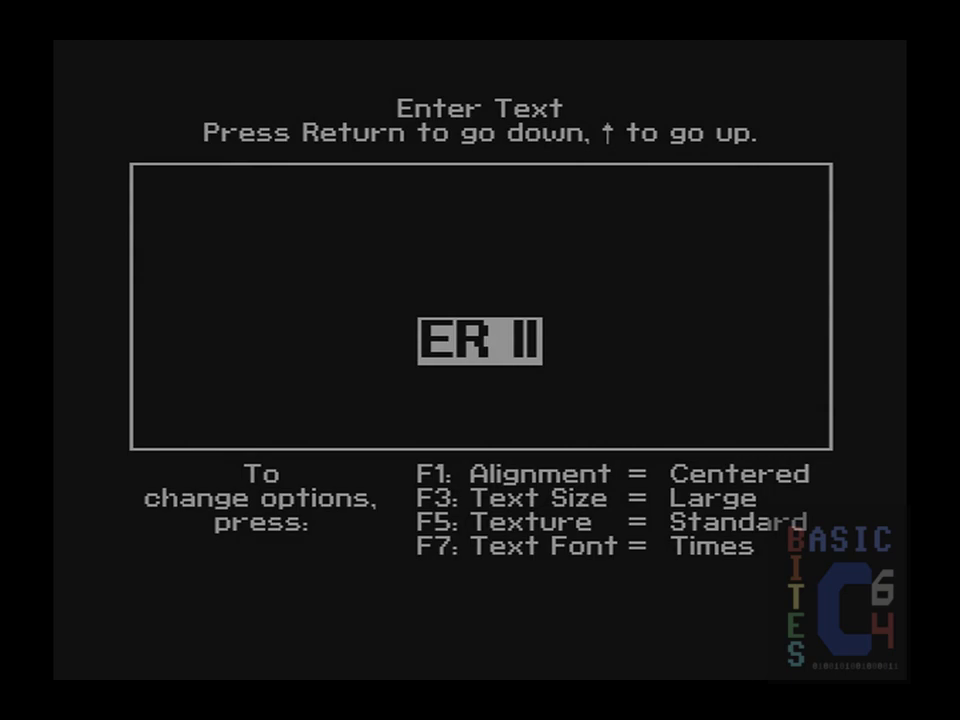
pyautogui.press('Return')
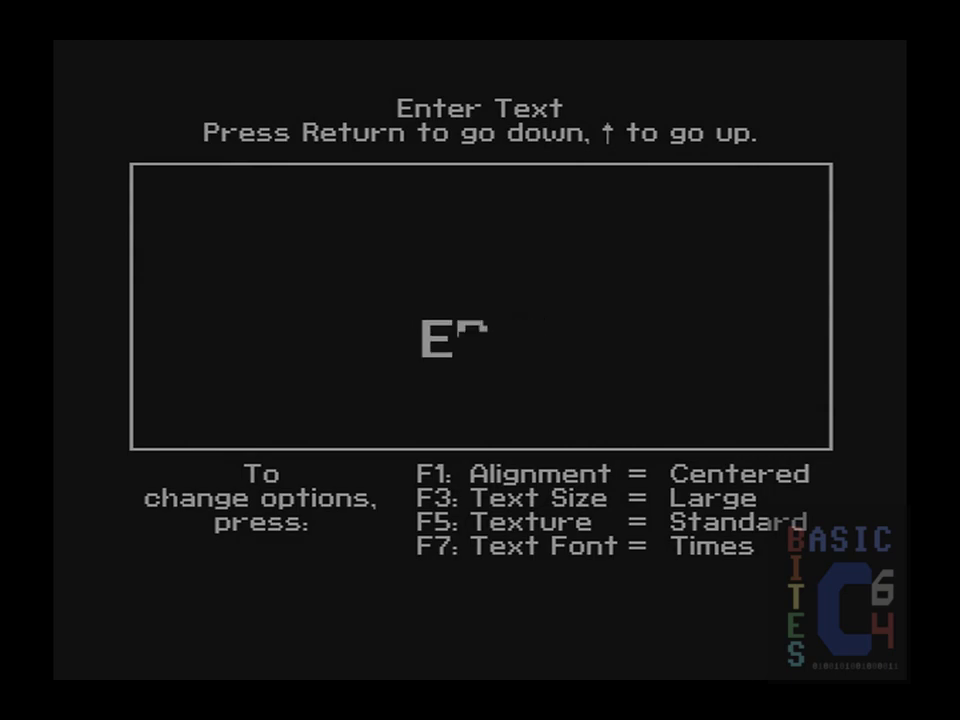
pyautogui.press('Return')
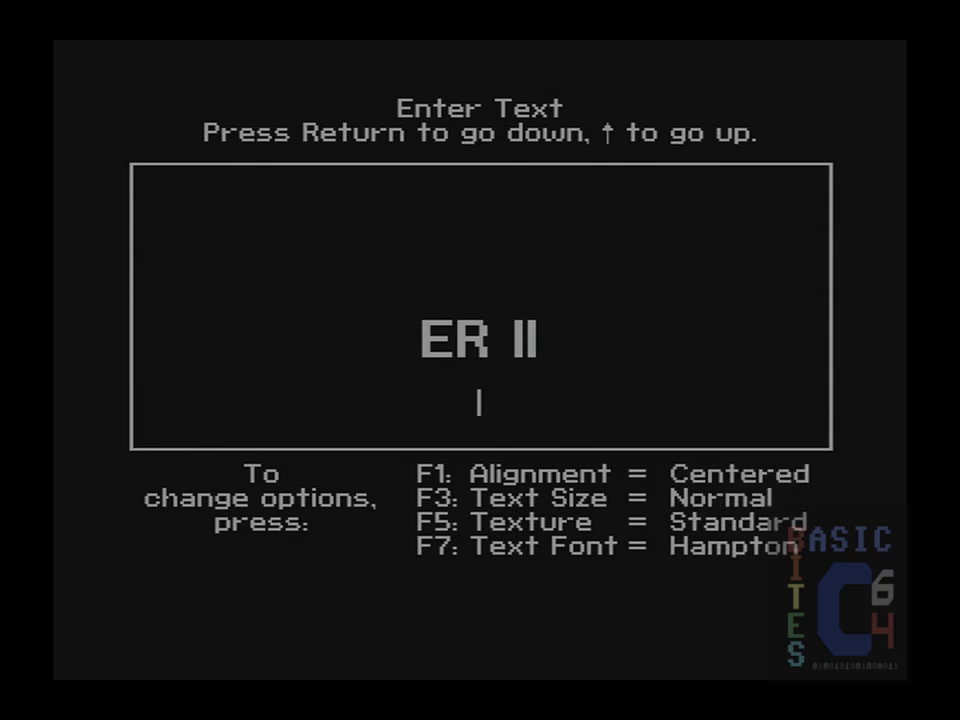
pyautogui.press('Return')
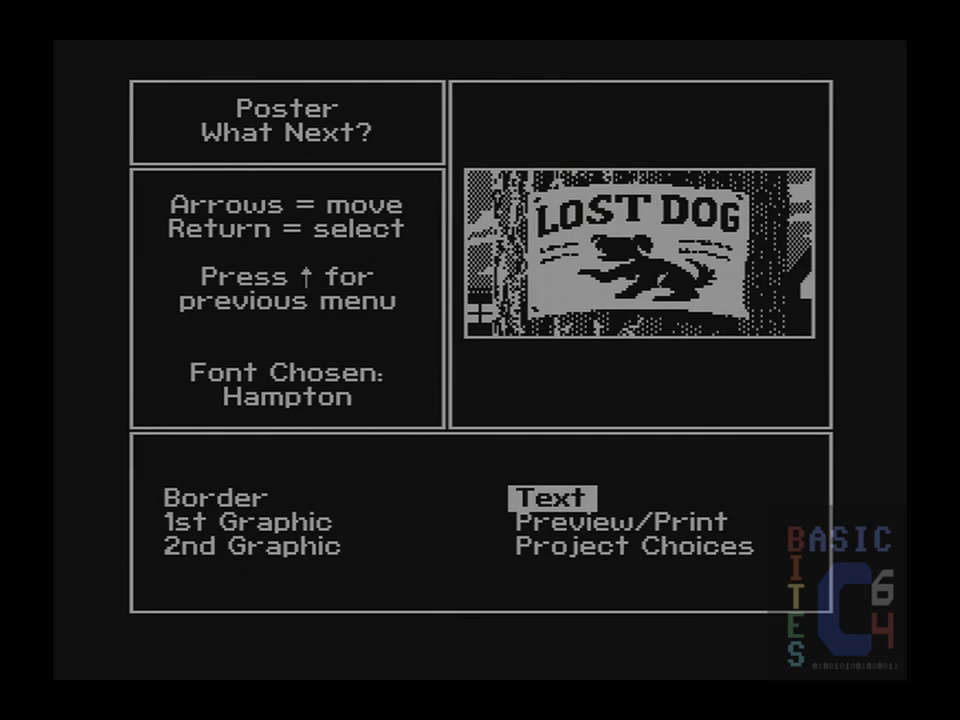
# Reopen text entry, choosing No Change so the font stays Hampton
pyautogui.press('Return')
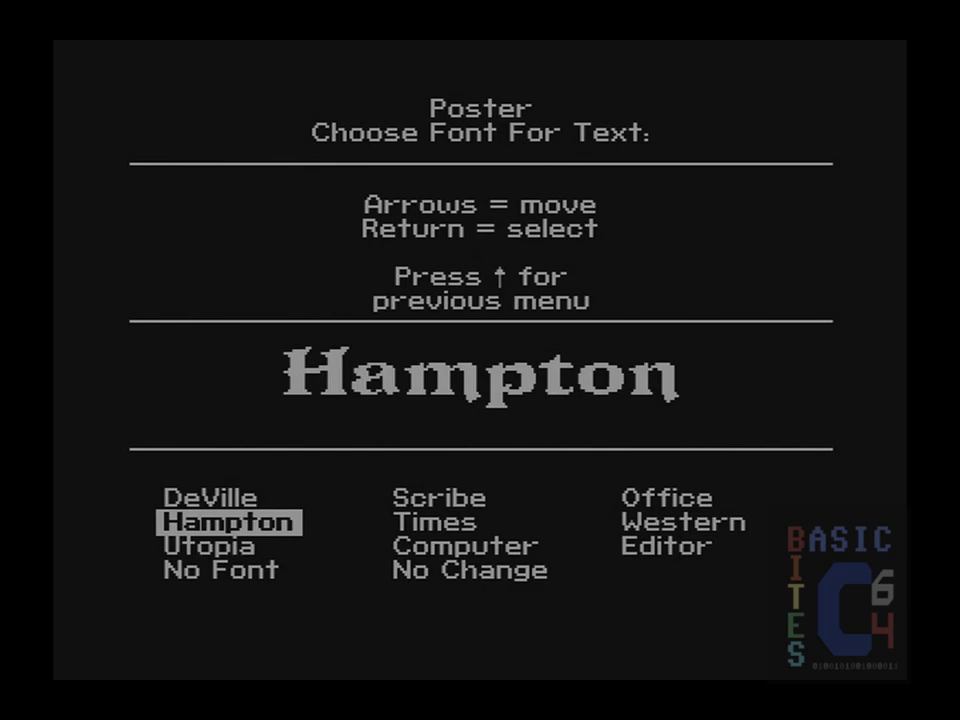
pyautogui.press('Right')
pyautogui.press('Down')
pyautogui.press('Down')
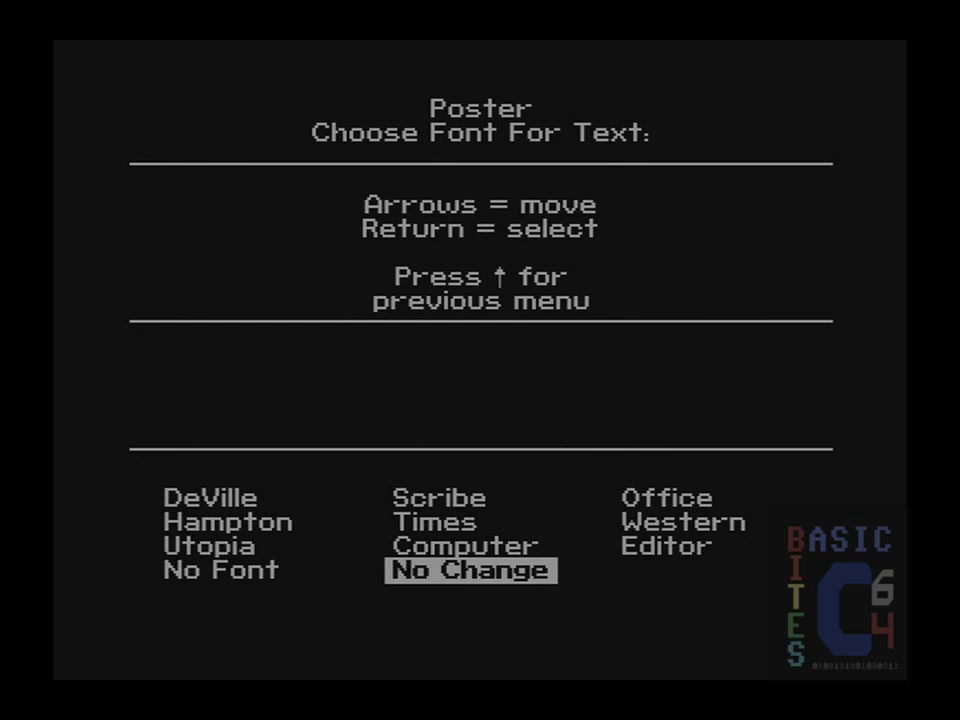
pyautogui.press('Return')
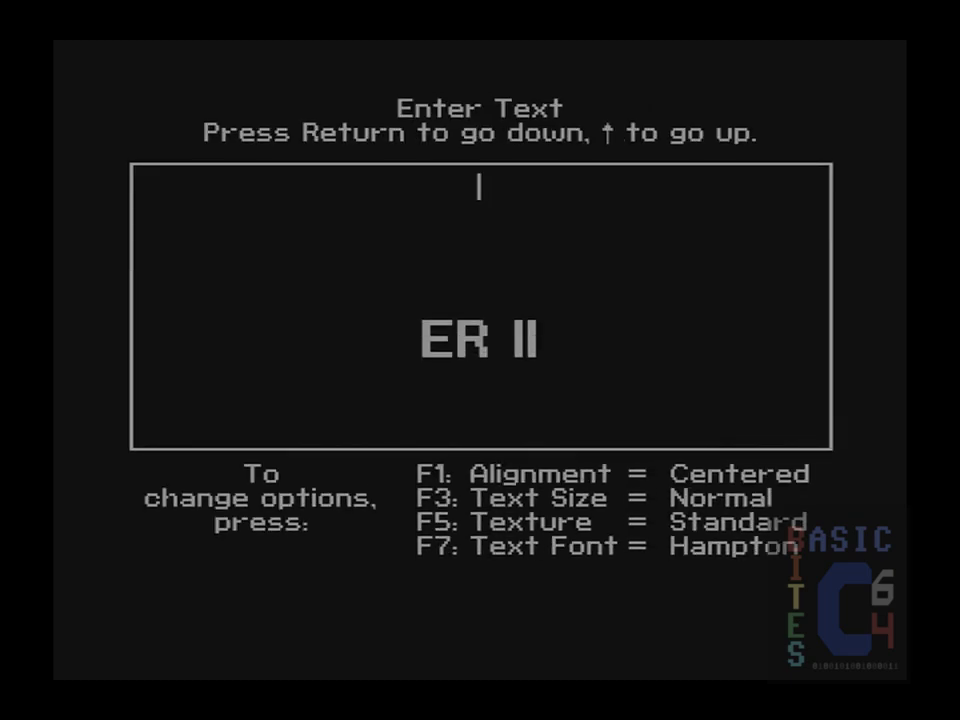
# Add 'The Queen is dead,' and 'long live The King!' on the lines below ER II
pyautogui.press('Return')
pyautogui.press('Return')
pyautogui.press('Return')
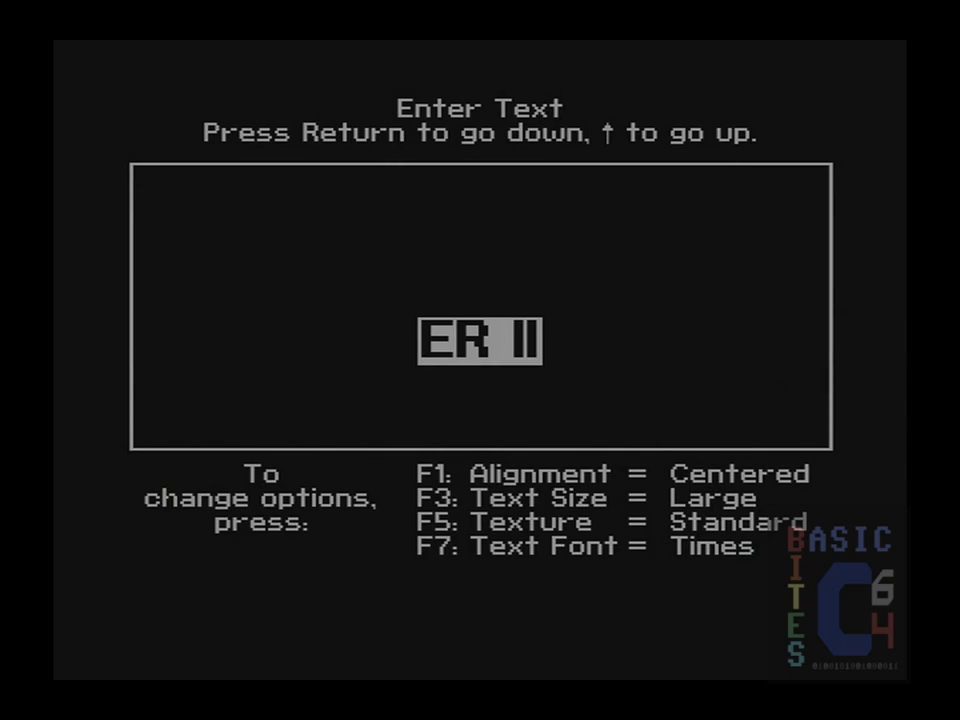
pyautogui.press('Return')
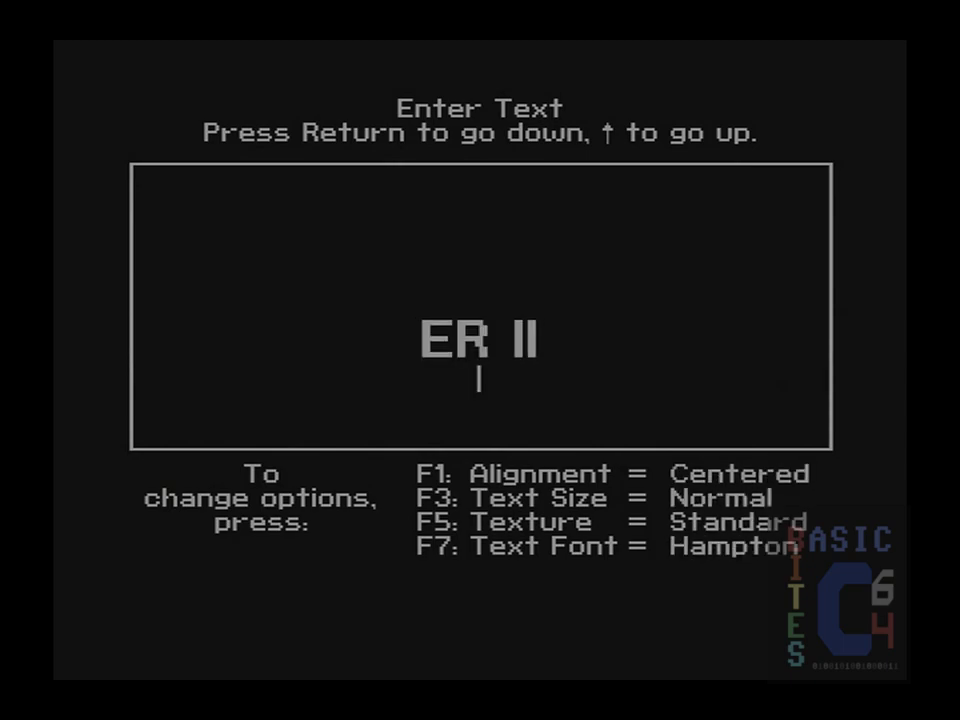
pyautogui.write('Th')
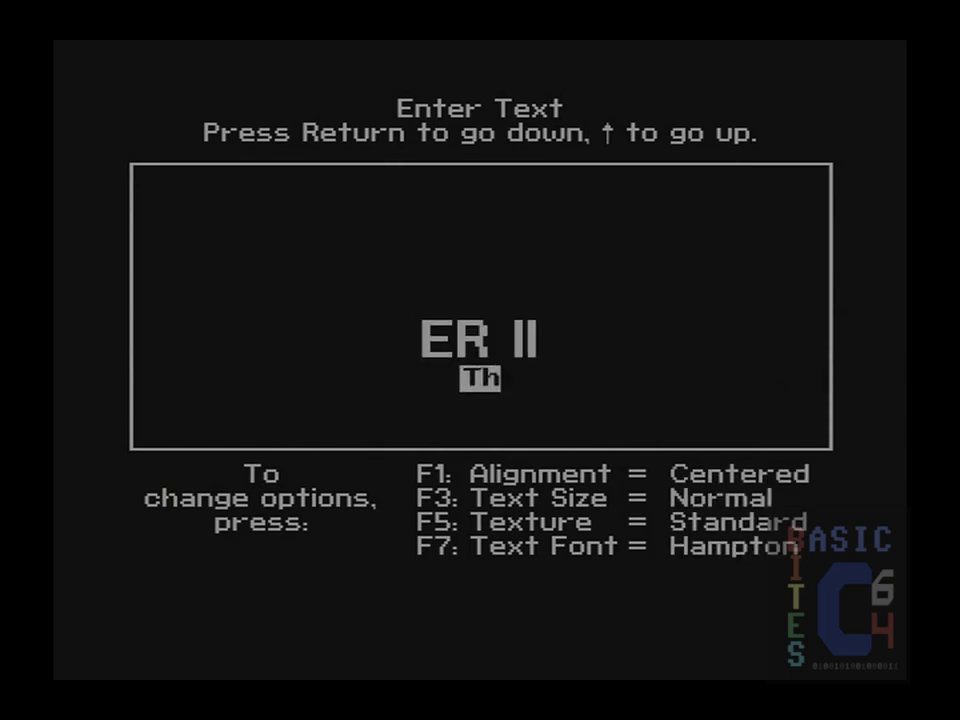
pyautogui.write('e Queen is dead,')
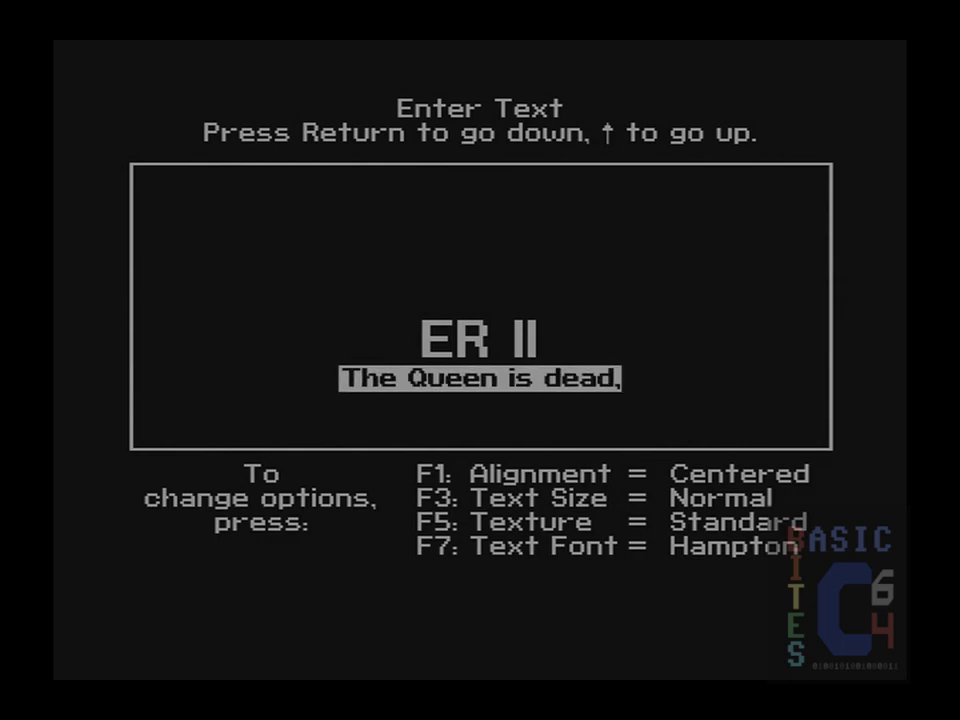
pyautogui.press('Return')
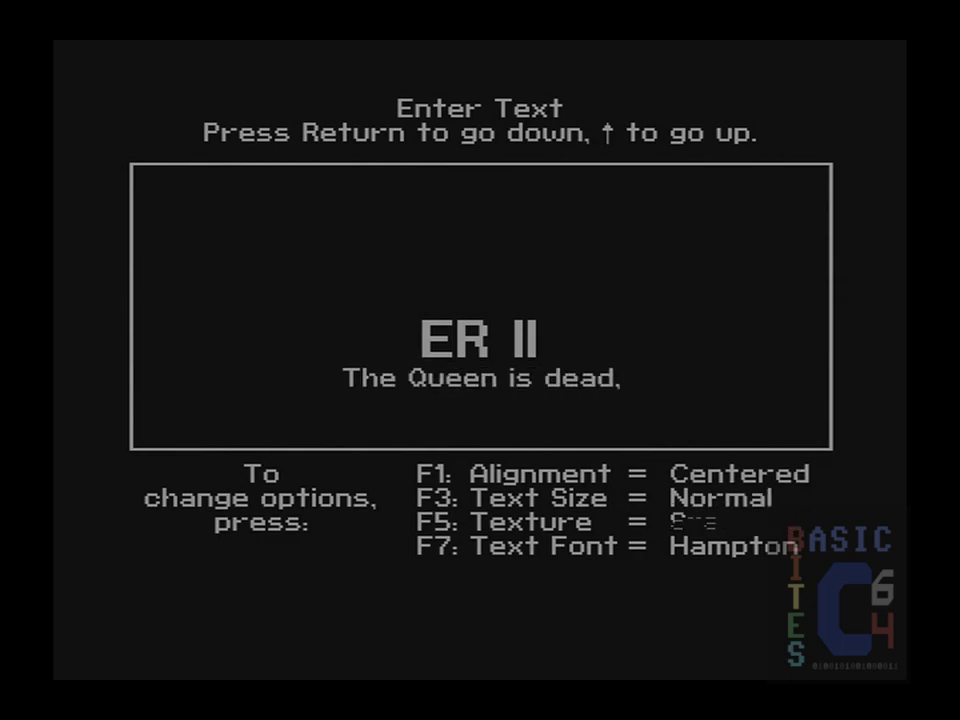
pyautogui.write('long li')
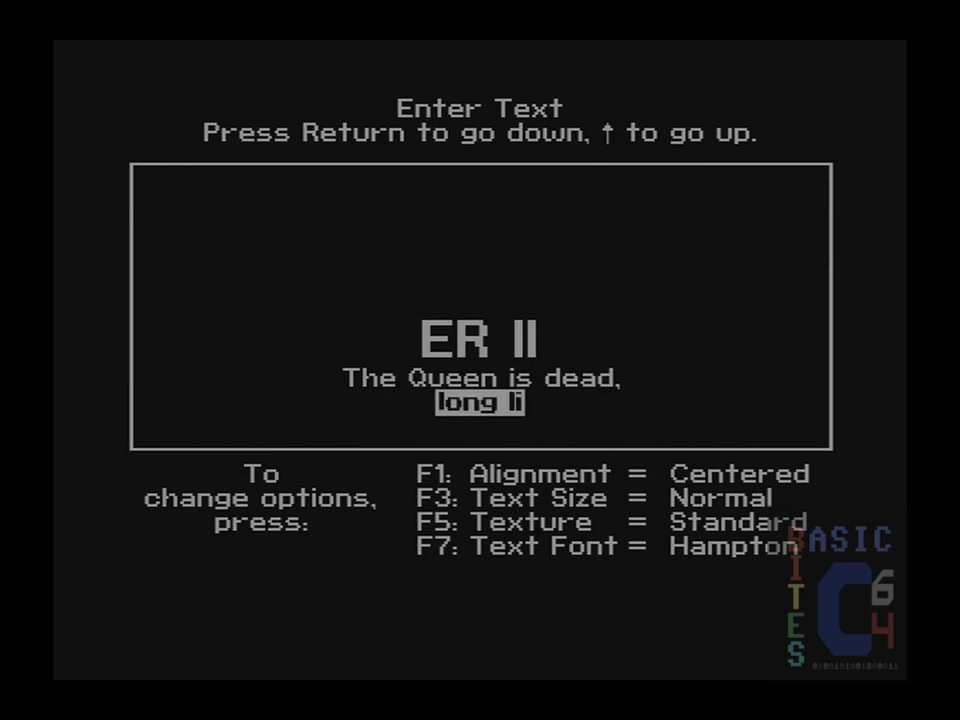
pyautogui.write('ve The King')
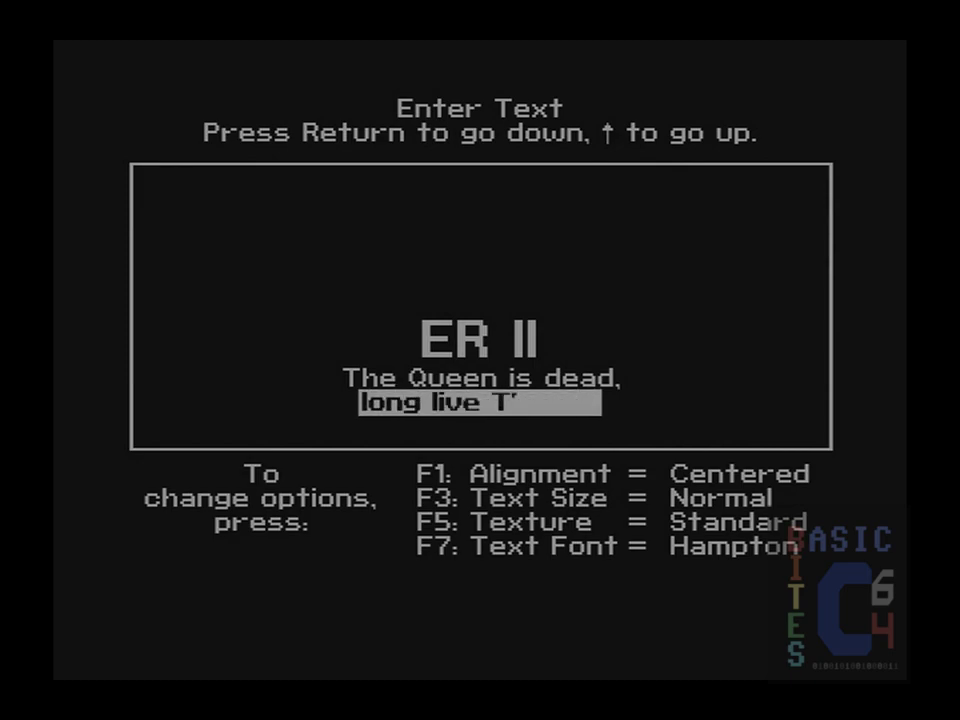
pyautogui.write('!')
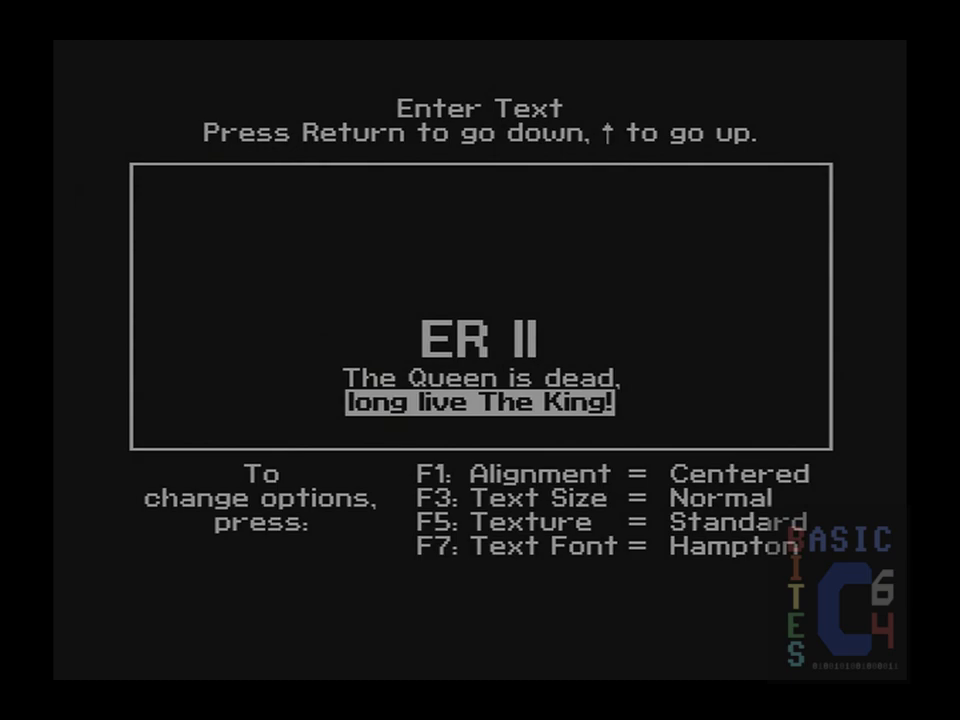
# Finish the text and start the poster preview via Preview/Print
pyautogui.press('Return')
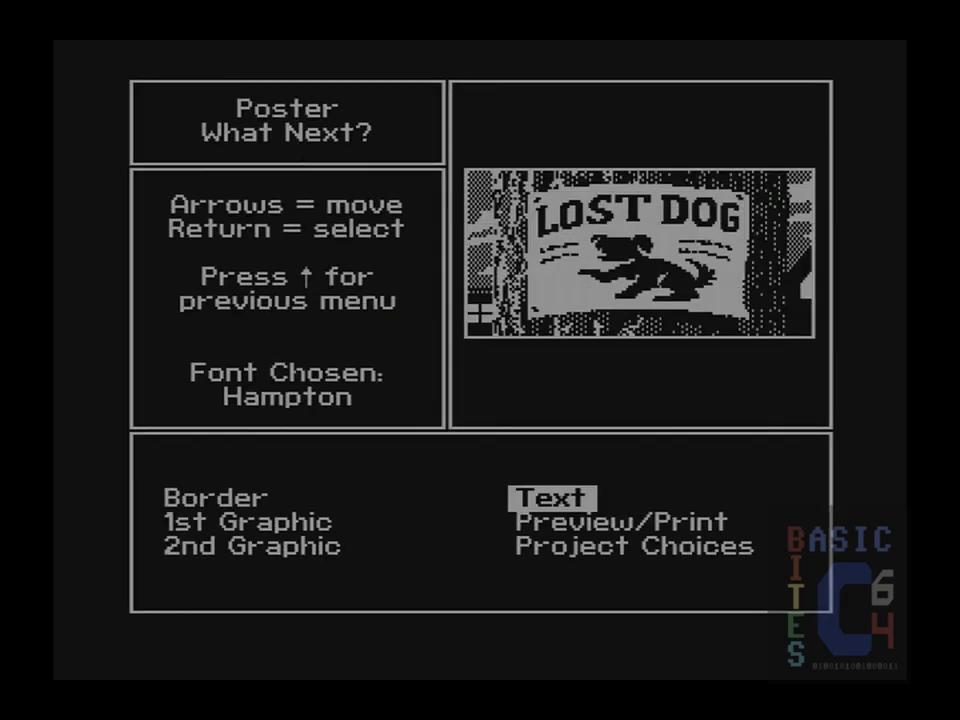
pyautogui.press('Down')
pyautogui.press('Return')
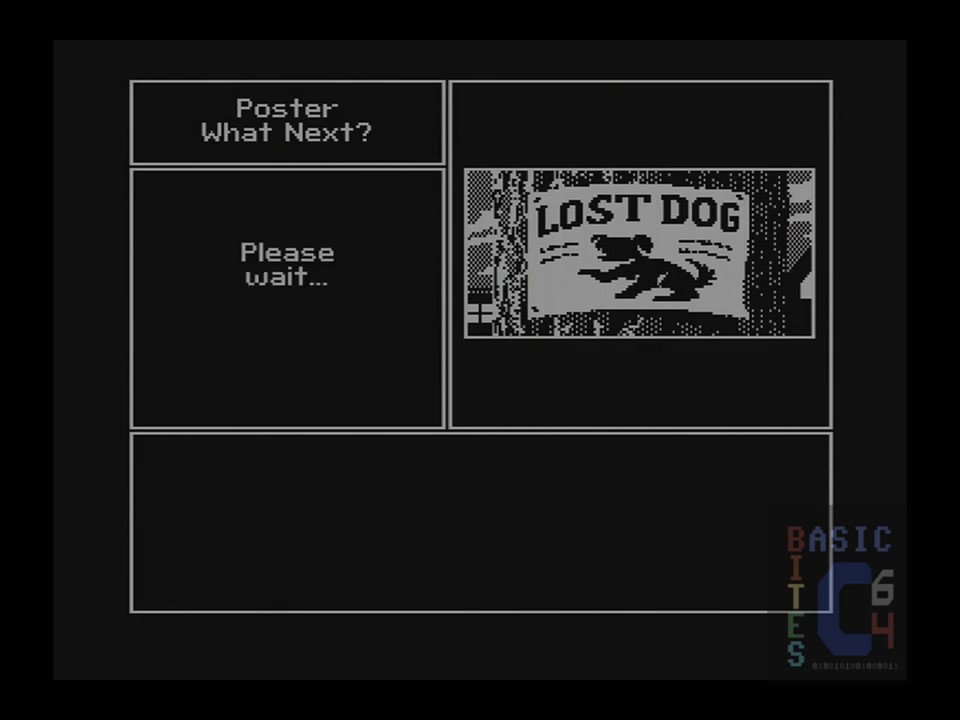
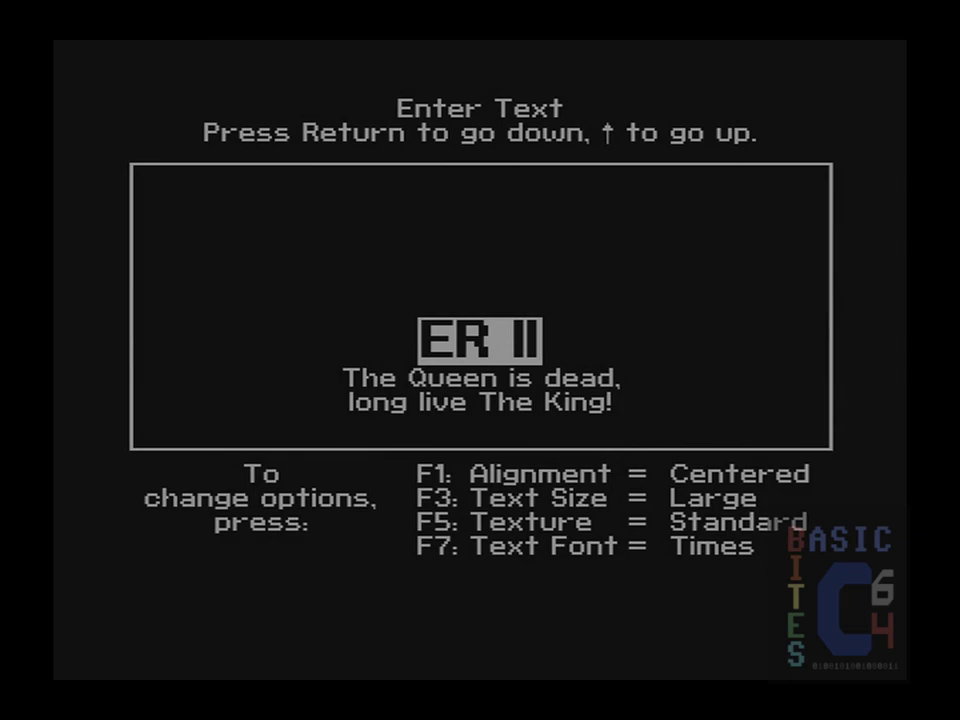
# Cycle the 'ER II' line's texture back to Silhouette and preview the proclamation sign
pyautogui.press('F5')
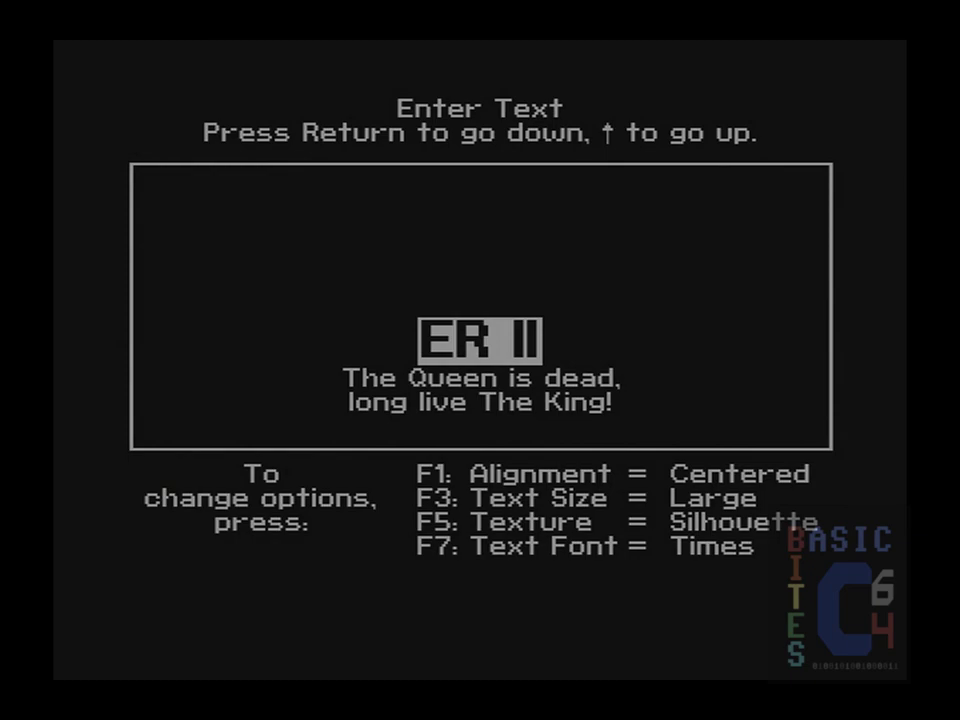
pyautogui.press('F5')
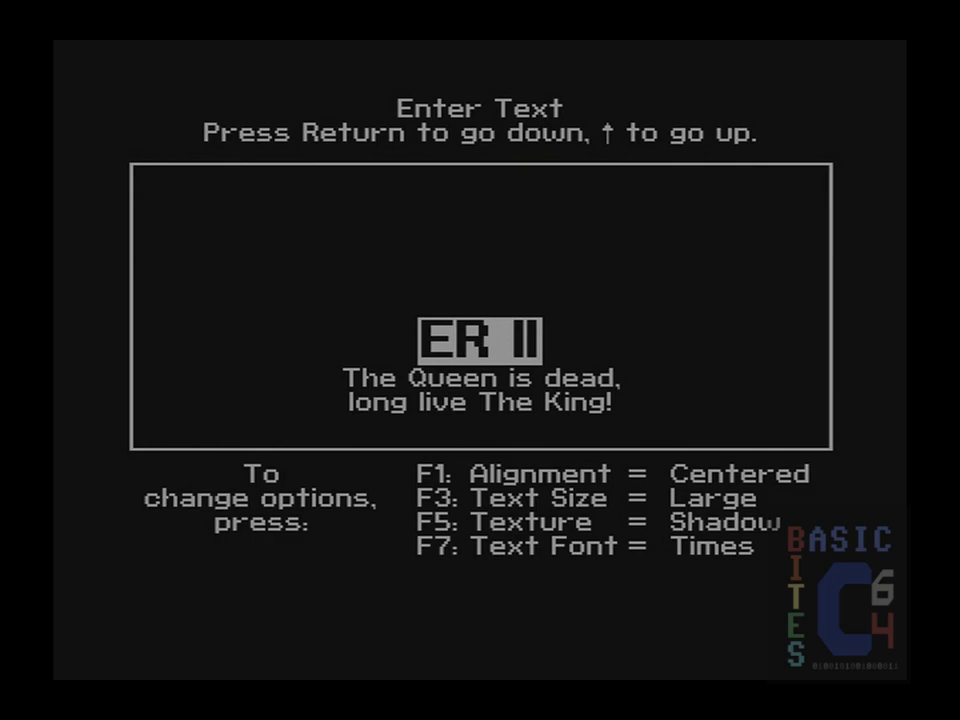
pyautogui.press('Return')
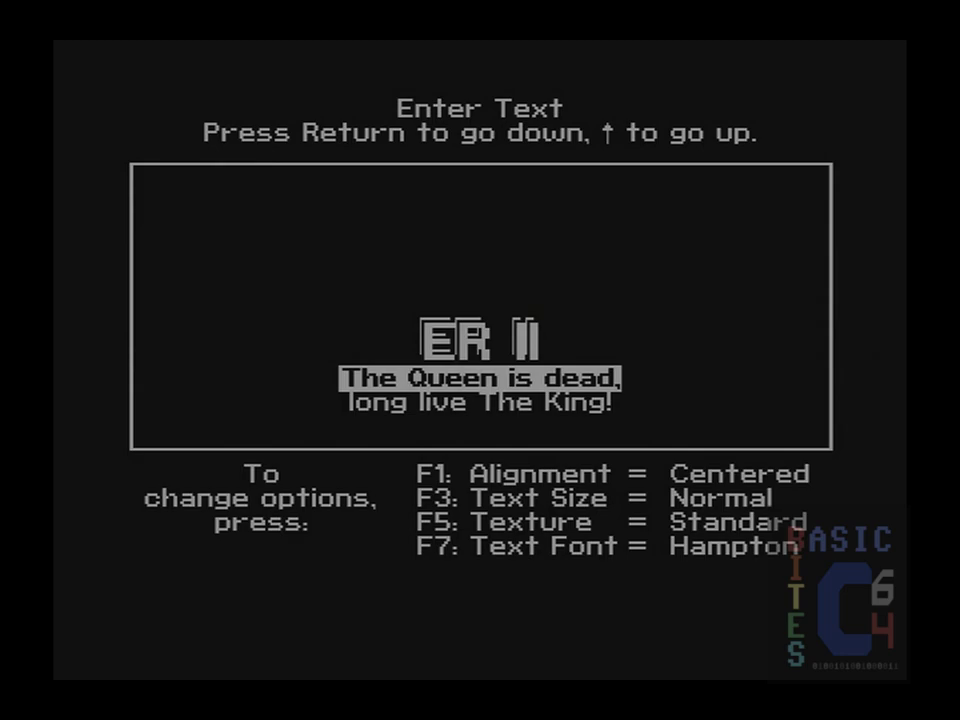
pyautogui.press('Up')
pyautogui.press('F5')
pyautogui.press('F5')
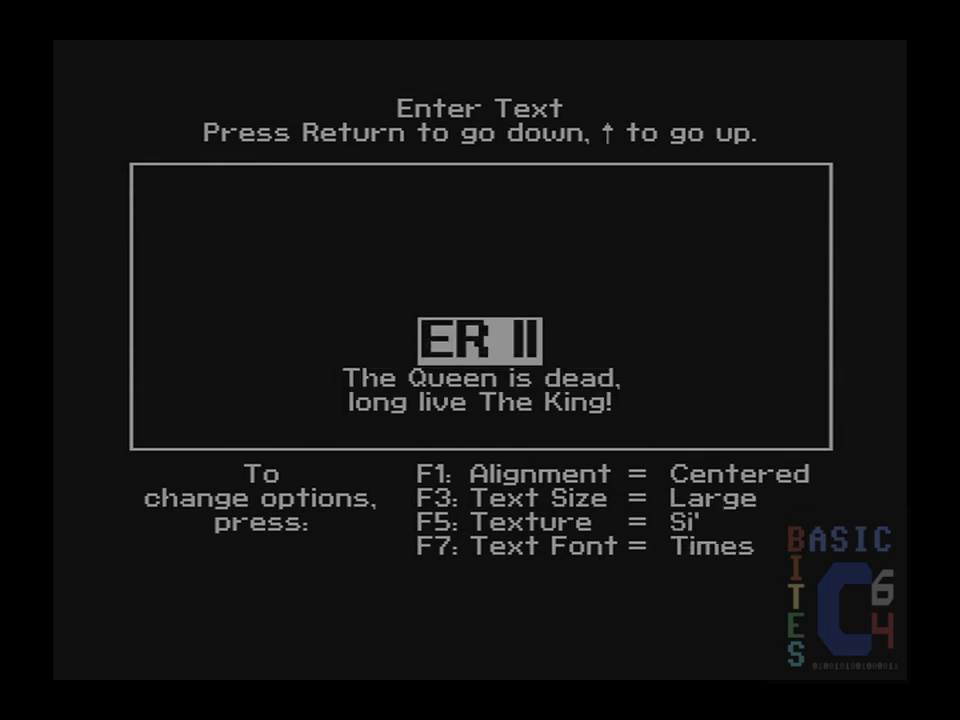
pyautogui.press('Return')
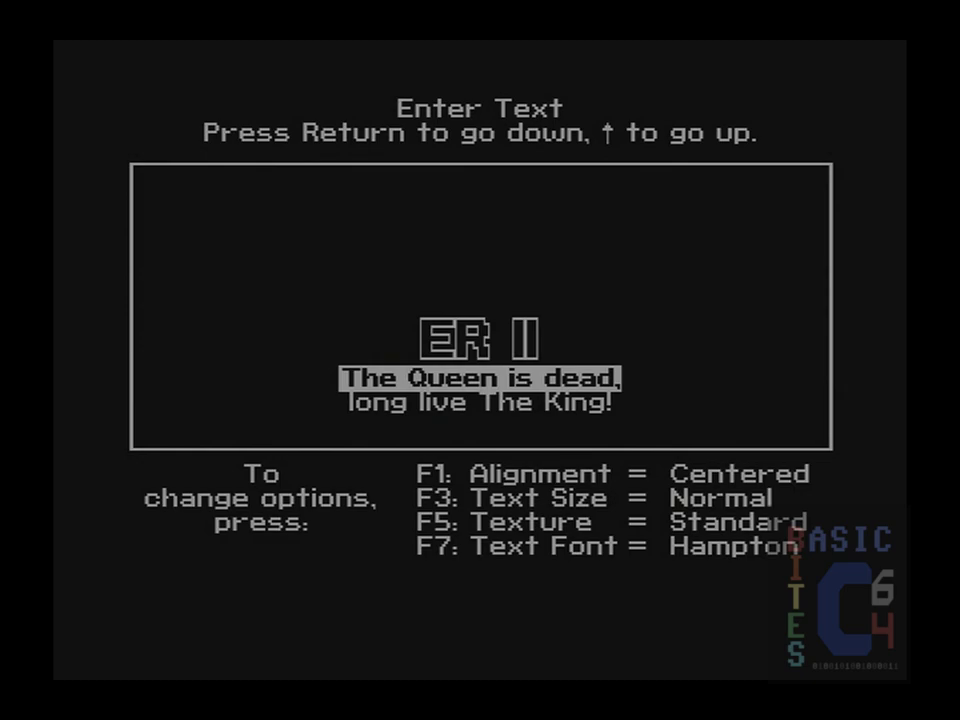
pyautogui.press('Return')
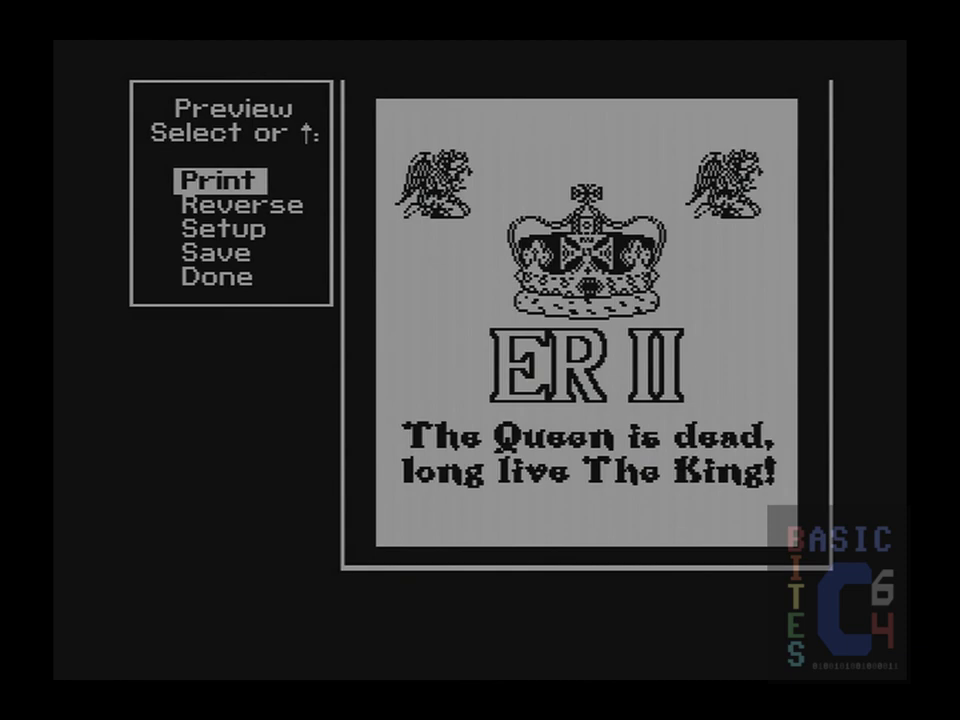
# Save the sign as 'ERProclaim' on the data disk, then reinsert the program disk
pyautogui.press('Down')
pyautogui.press('Down')
pyautogui.press('Down')
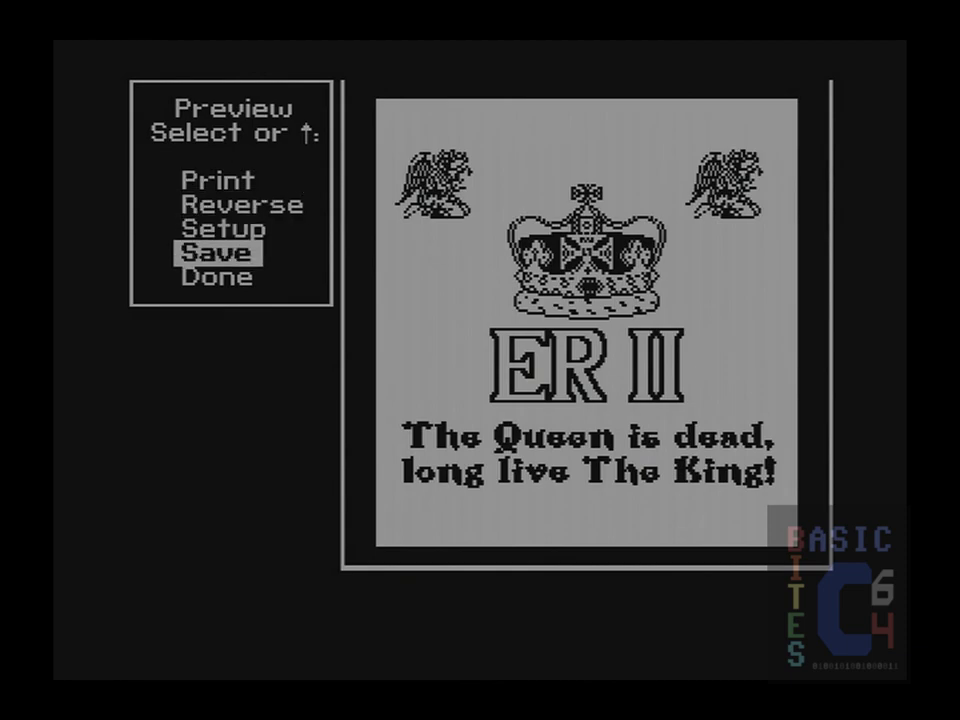
pyautogui.press('Return')
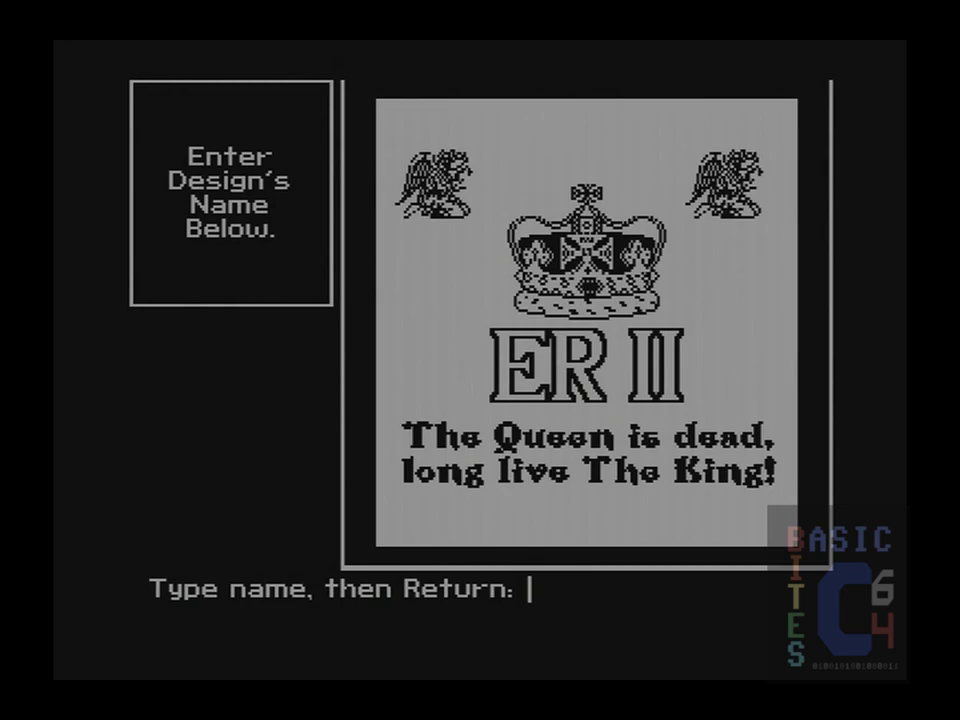
pyautogui.write('ERProcl')
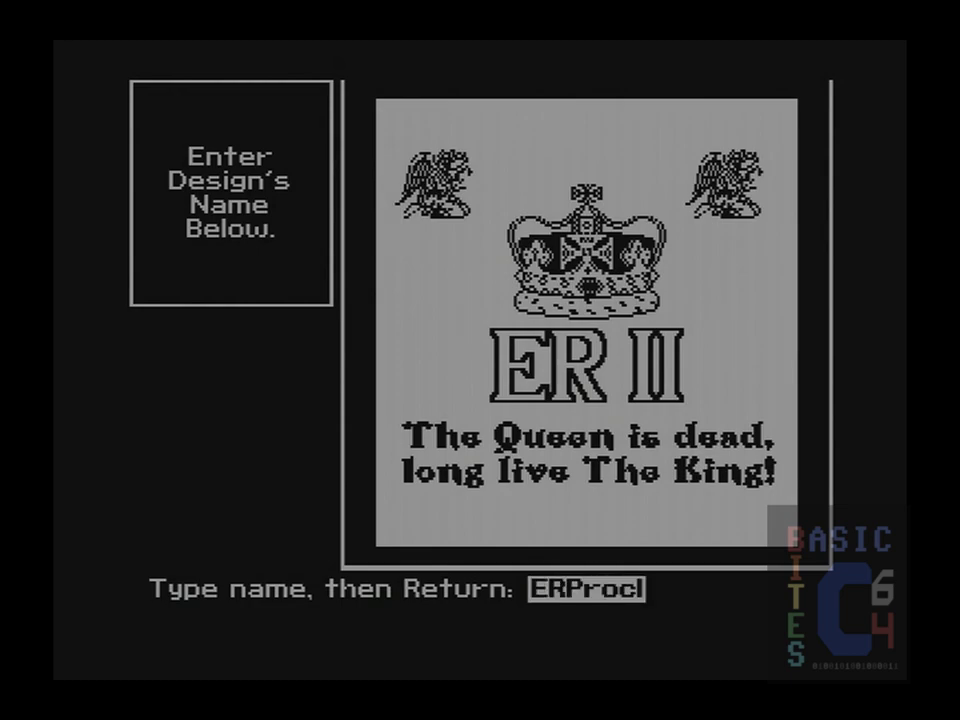
pyautogui.write('aim')
pyautogui.press('Return')
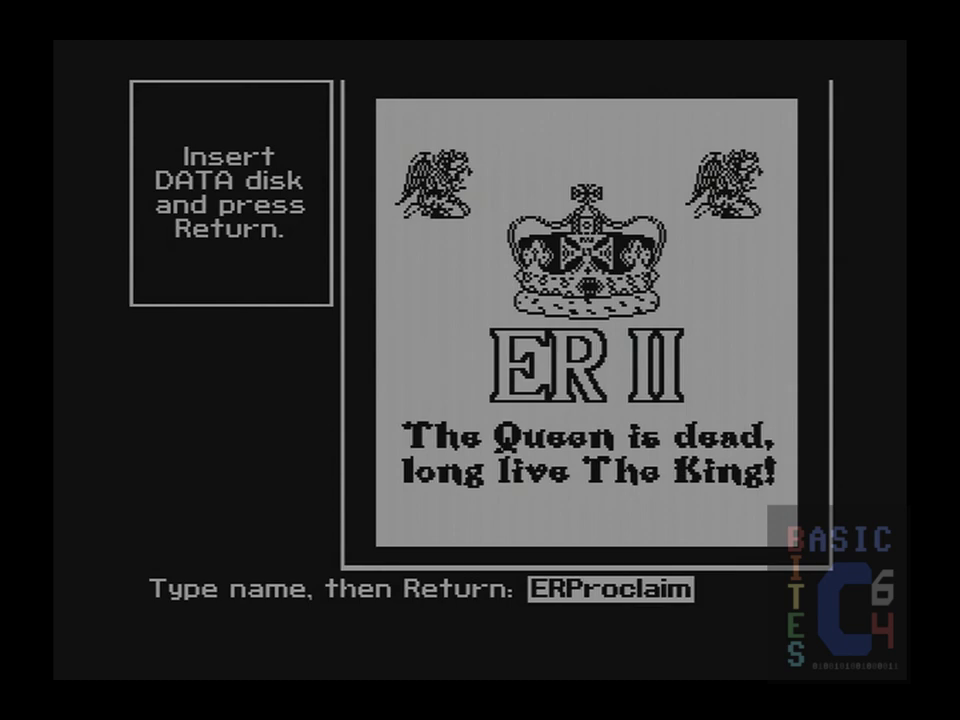
pyautogui.press('Return')
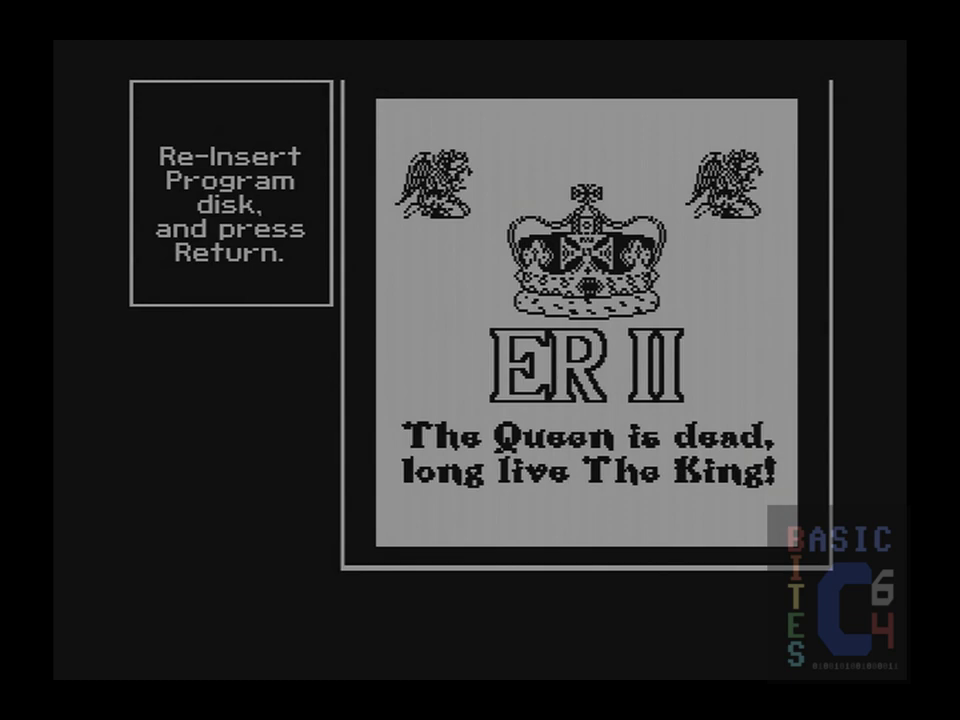
pyautogui.press('Return')
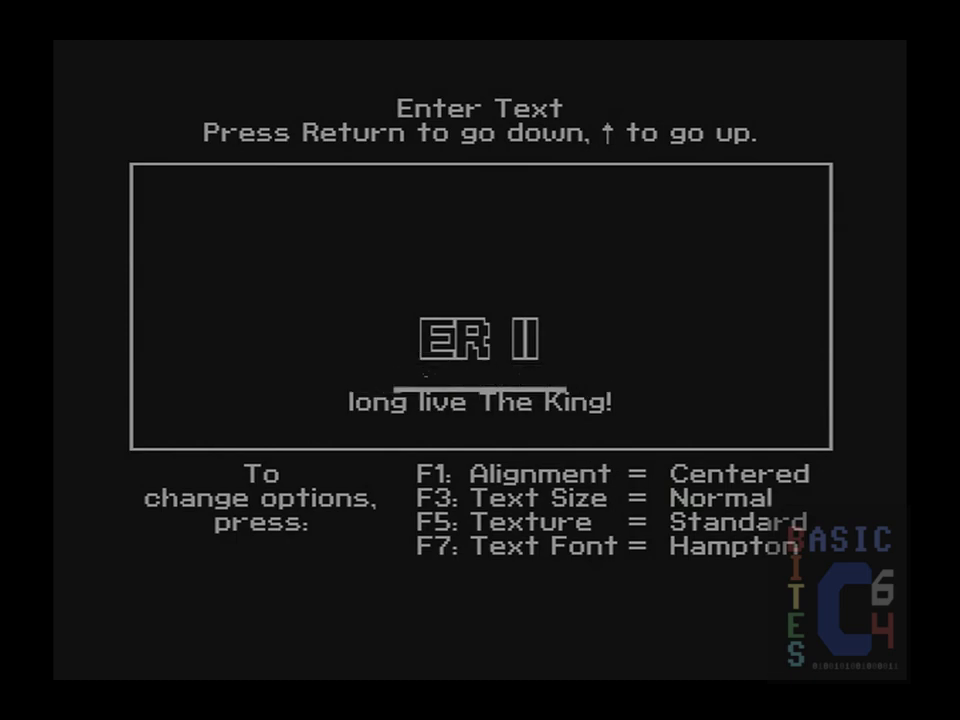
# Clear the second and third text lines so only 'ER II' remains, and finish text entry
pyautogui.write('Th')
pyautogui.press('BackSpace')
pyautogui.press('BackSpace')
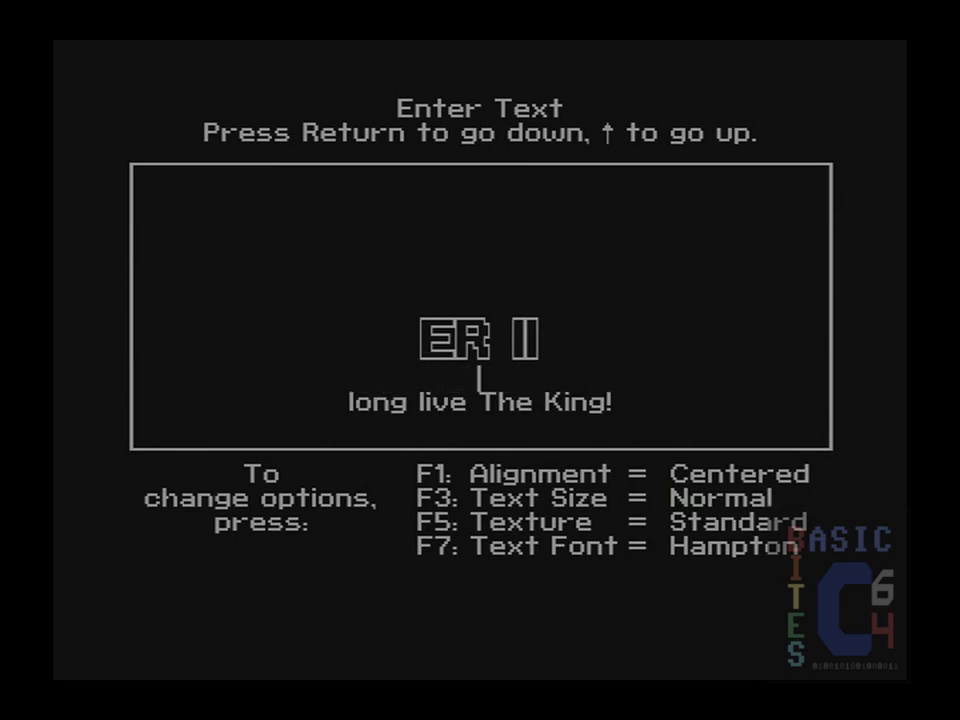
pyautogui.press('Return')
pyautogui.press('BackSpace')
pyautogui.press('BackSpace')
pyautogui.press('BackSpace')
pyautogui.press('BackSpace')
pyautogui.press('BackSpace')
pyautogui.press('BackSpace')
pyautogui.press('BackSpace')
pyautogui.press('BackSpace')
pyautogui.press('BackSpace')
pyautogui.press('BackSpace')
pyautogui.press('BackSpace')
pyautogui.press('BackSpace')
pyautogui.press('BackSpace')
pyautogui.press('BackSpace')
pyautogui.press('BackSpace')
pyautogui.press('BackSpace')
pyautogui.press('BackSpace')
pyautogui.press('BackSpace')
pyautogui.press('BackSpace')
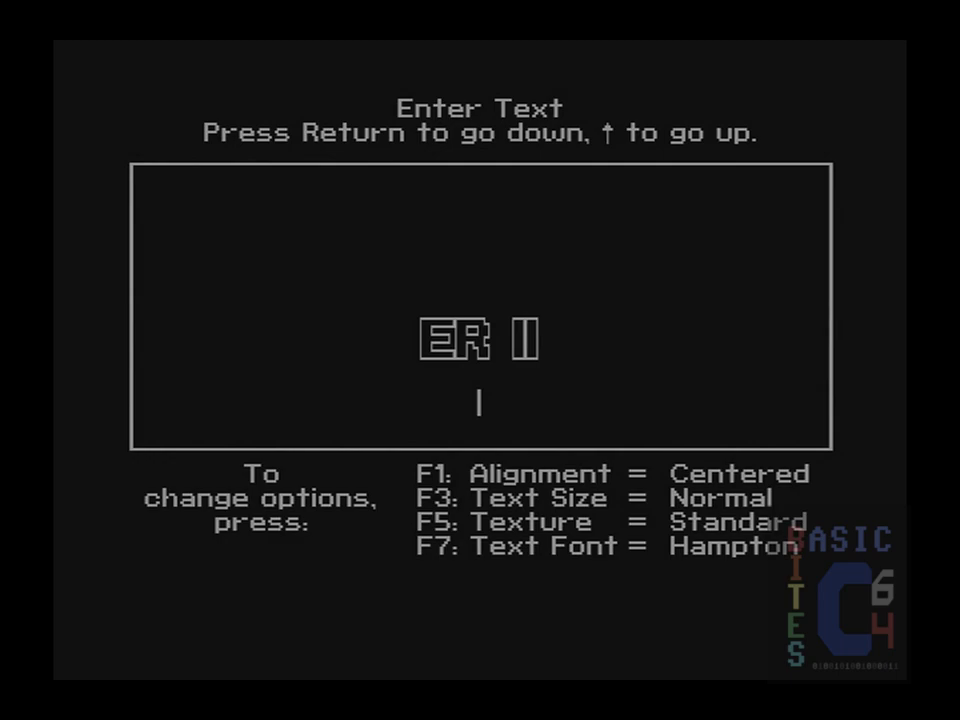
pyautogui.press('Return')
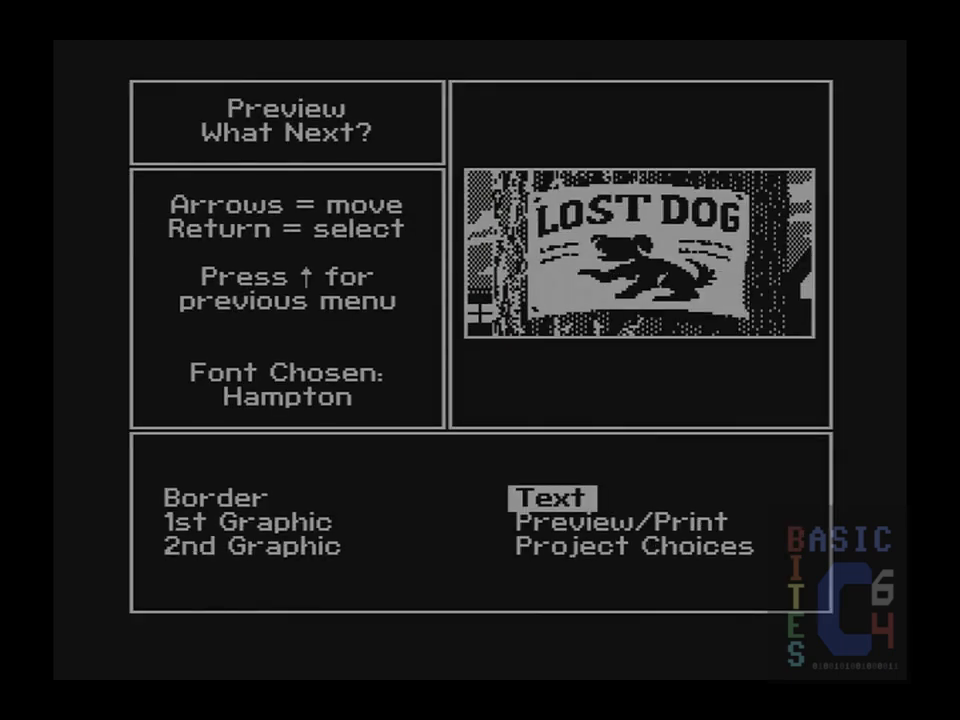
# Load the 1st Graphic from another disk at Double Size
pyautogui.press('Left')
pyautogui.press('Down')
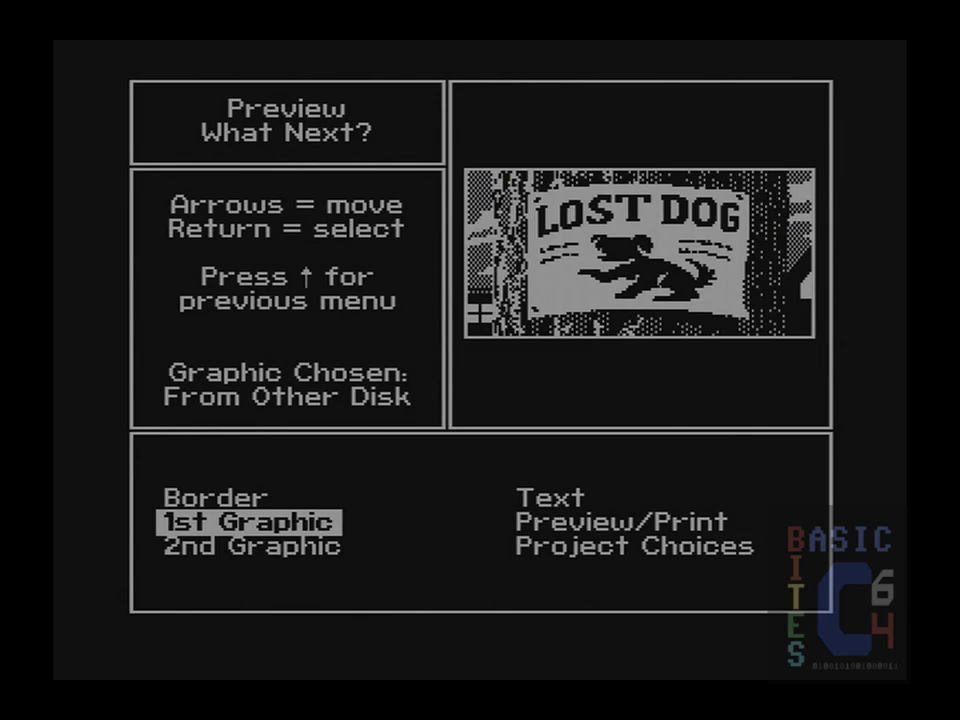
pyautogui.press('Return')
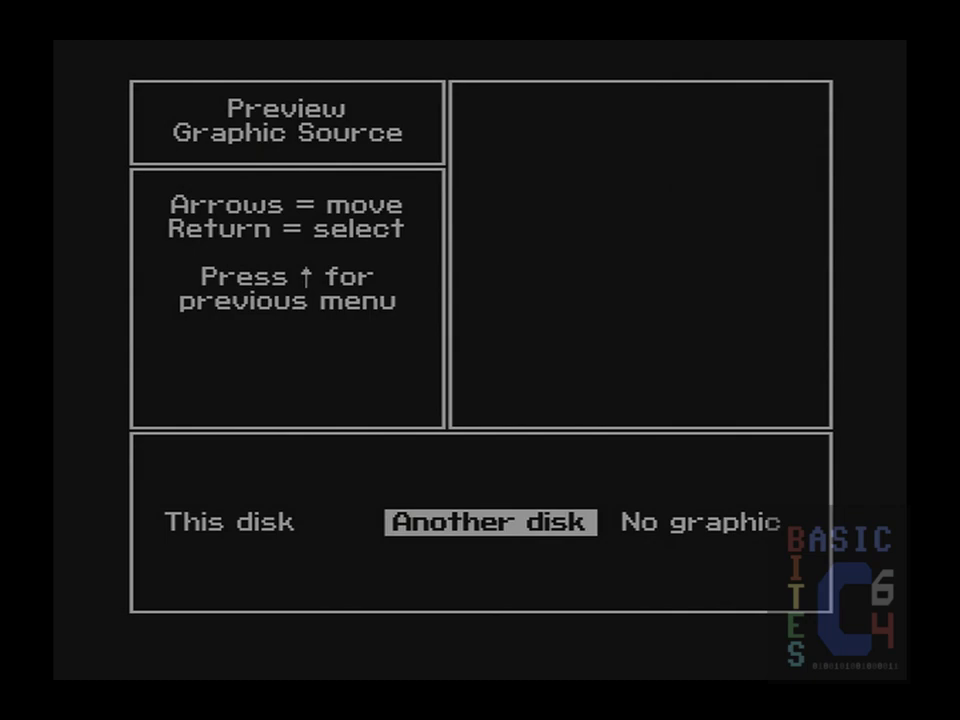
pyautogui.press('Return')
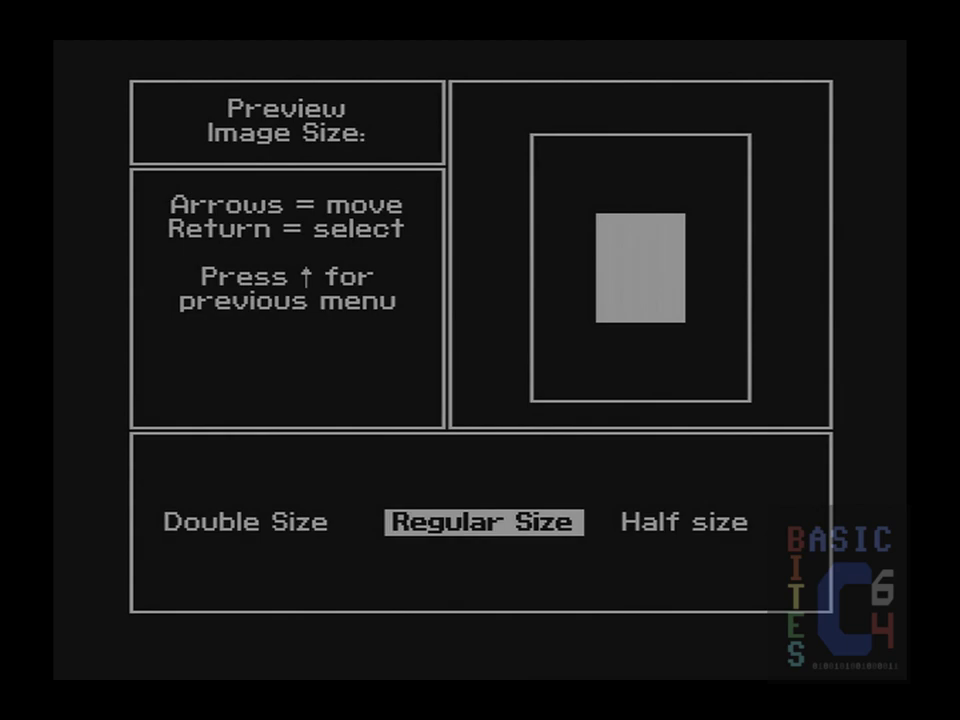
pyautogui.press('Left')
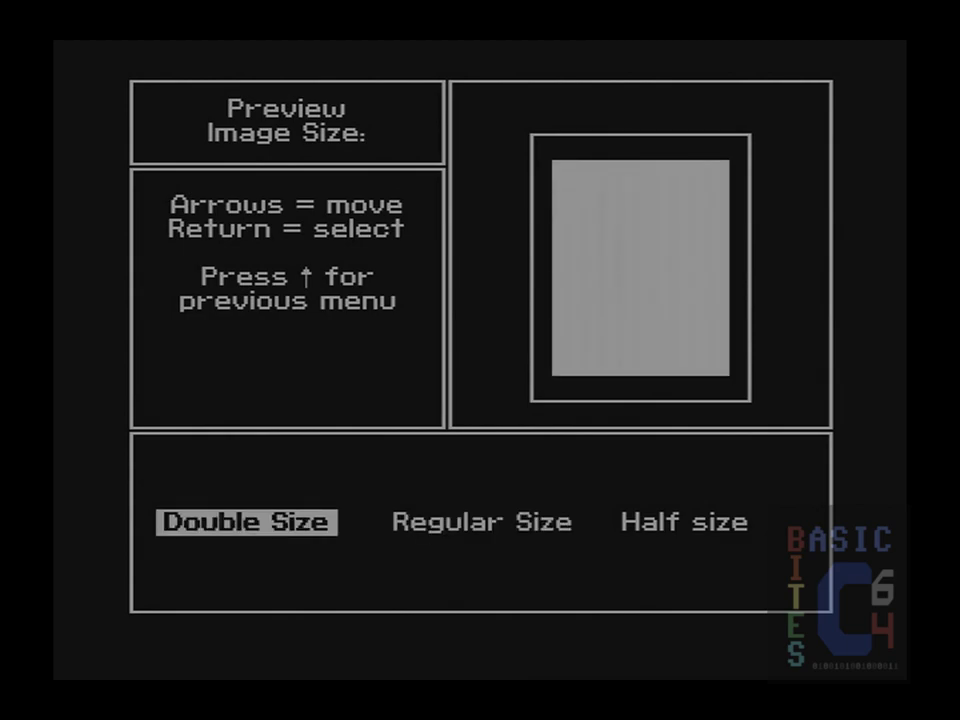
pyautogui.press('Return')
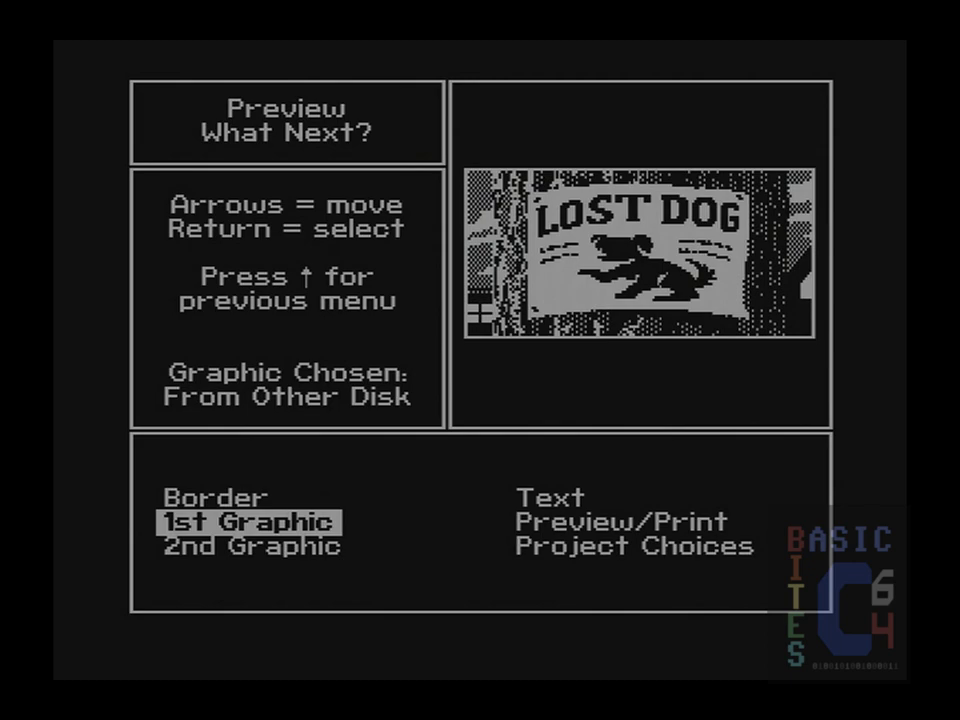
pyautogui.press('Down')
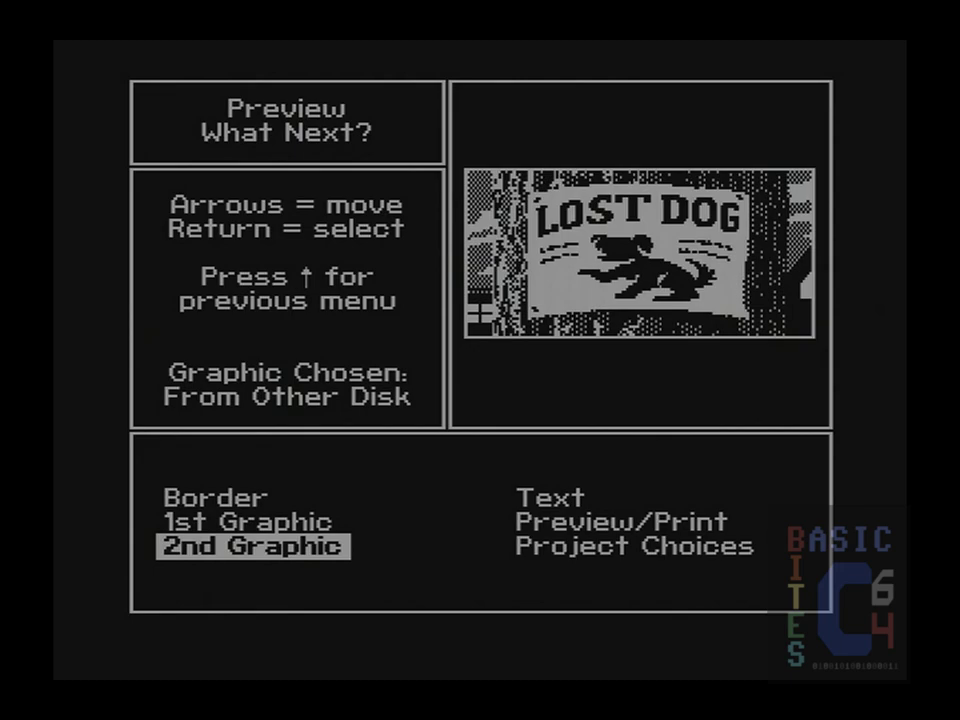
# Place the half-size 2nd Graphic from another disk freehand in all four corners
pyautogui.press('Return')
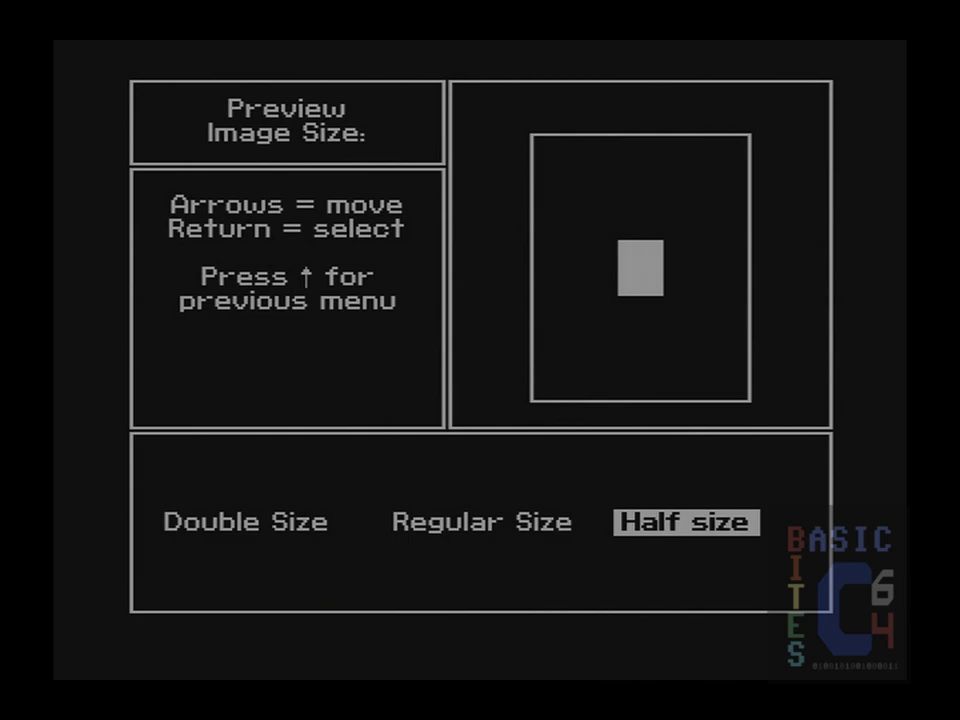
pyautogui.press('Return')
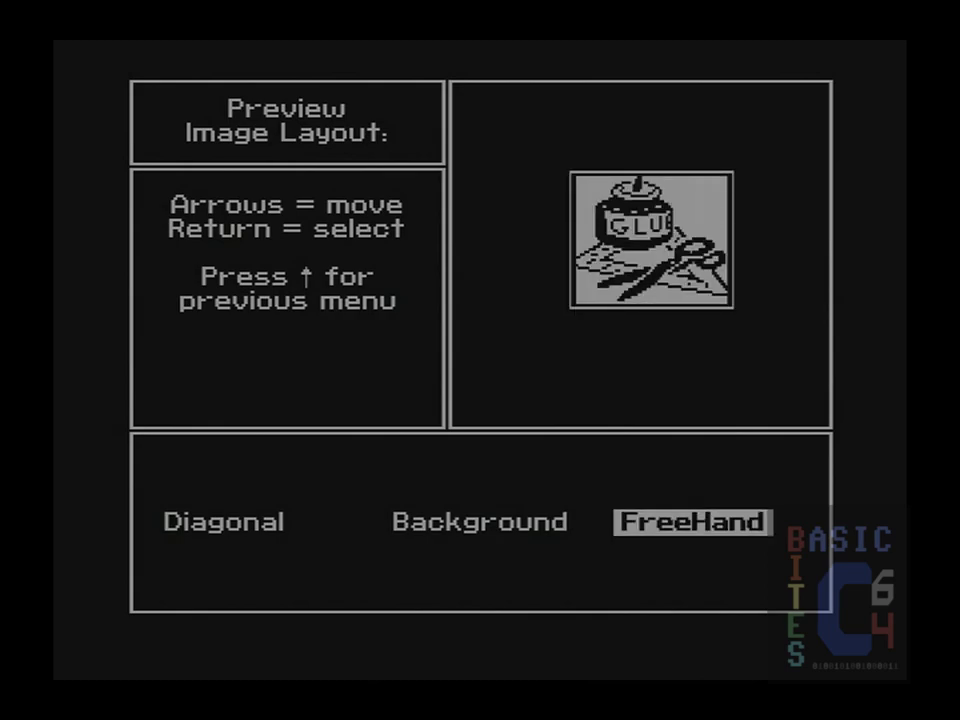
pyautogui.press('Return')
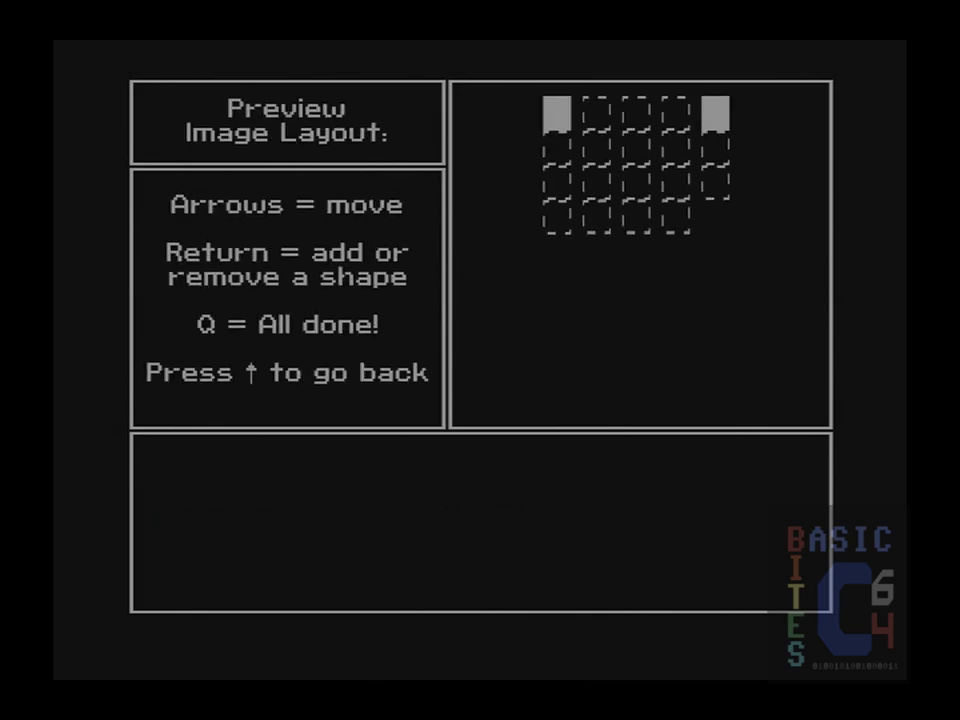
pyautogui.press('Down')
pyautogui.press('Down')
pyautogui.press('Down')
pyautogui.press('Down')
pyautogui.press('Down')
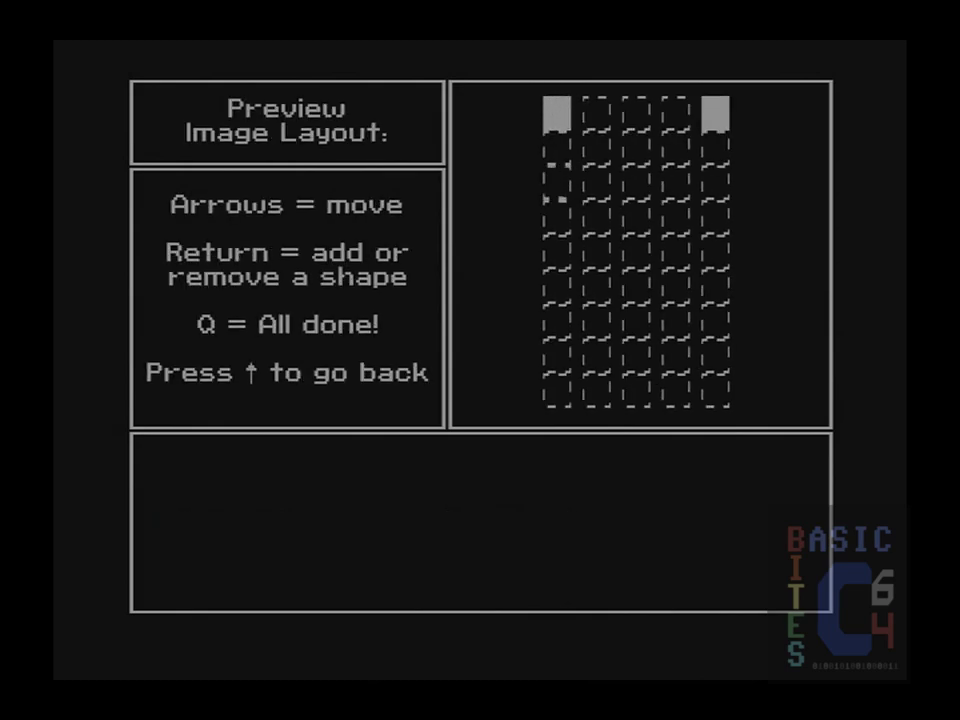
pyautogui.press('Down')
pyautogui.press('Down')
pyautogui.press('Down')
pyautogui.press('Return')
pyautogui.press('Right')
pyautogui.press('Right')
pyautogui.press('Right')
pyautogui.press('Right')
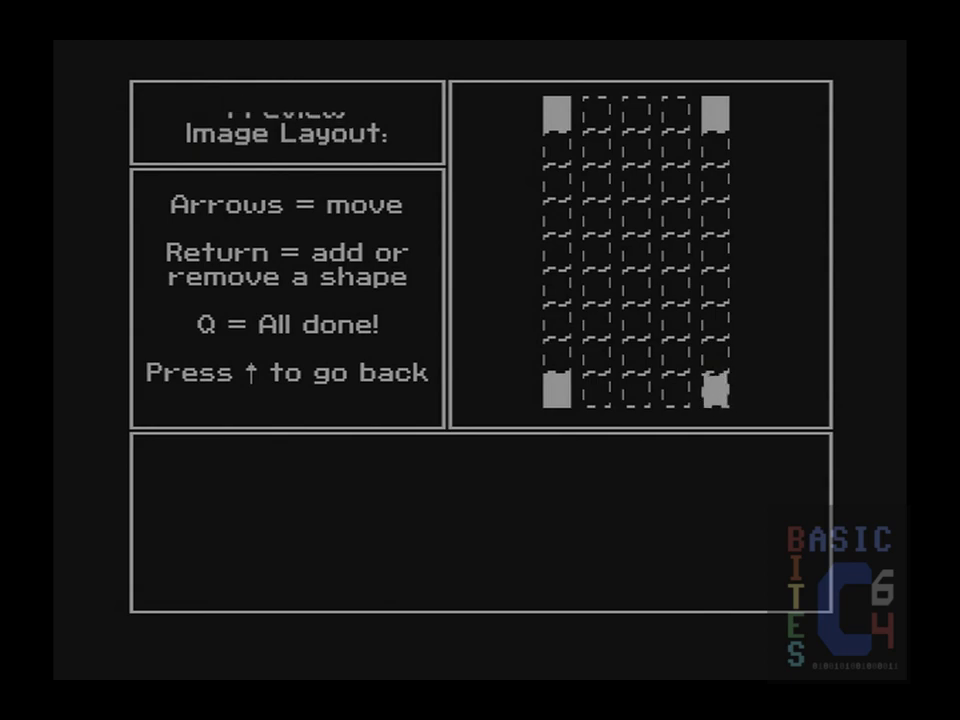
pyautogui.press('q')
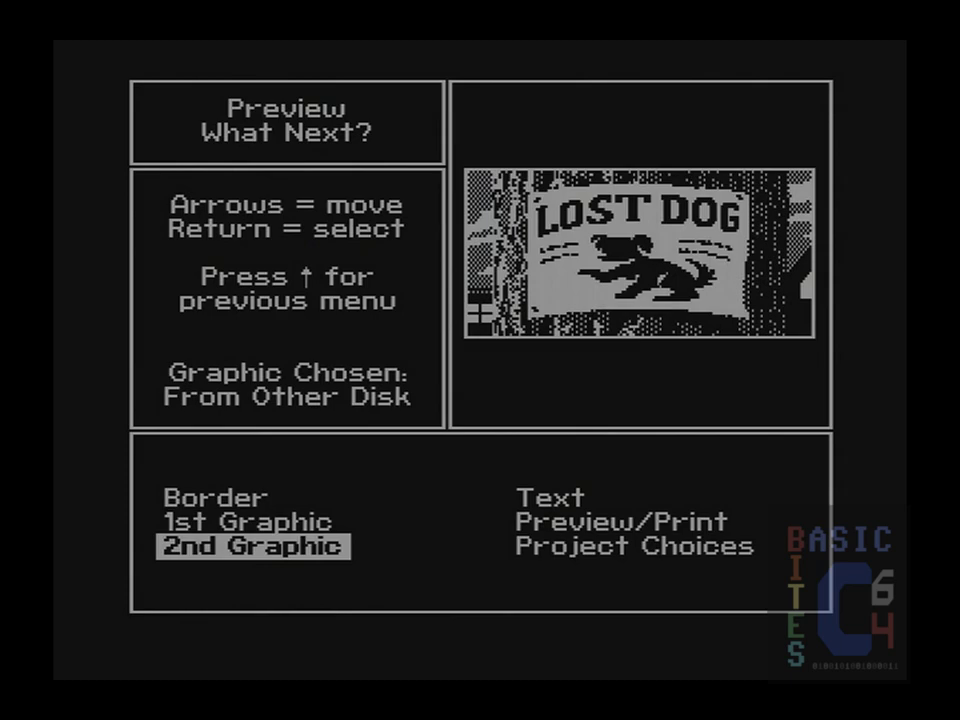
# Choose Preview/Print to see the new sign
pyautogui.press('Right')
pyautogui.press('Up')
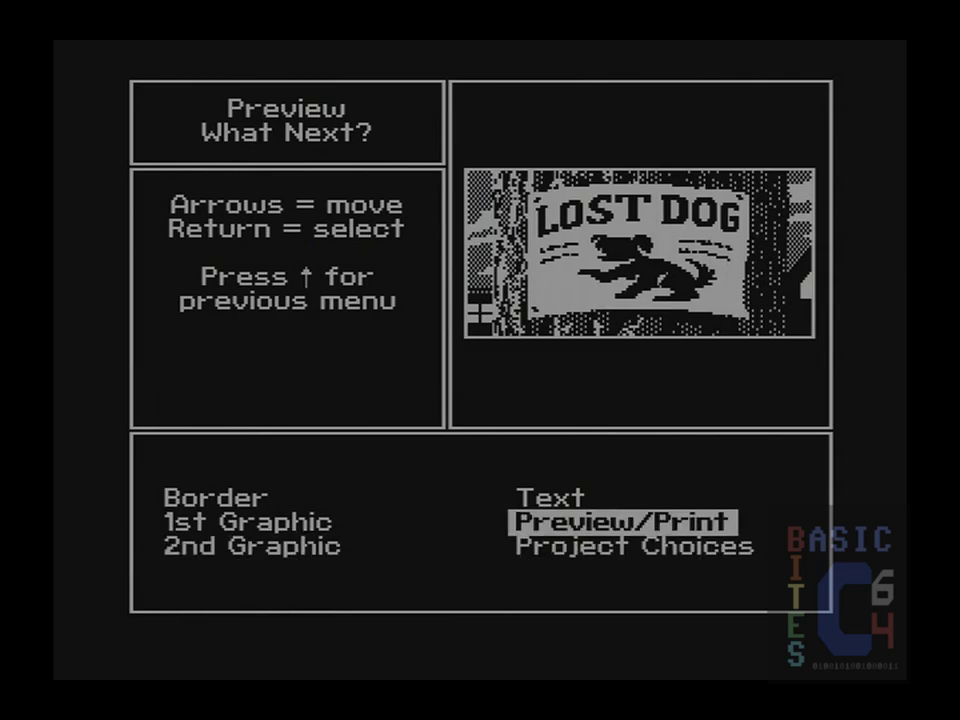
pyautogui.press('Return')
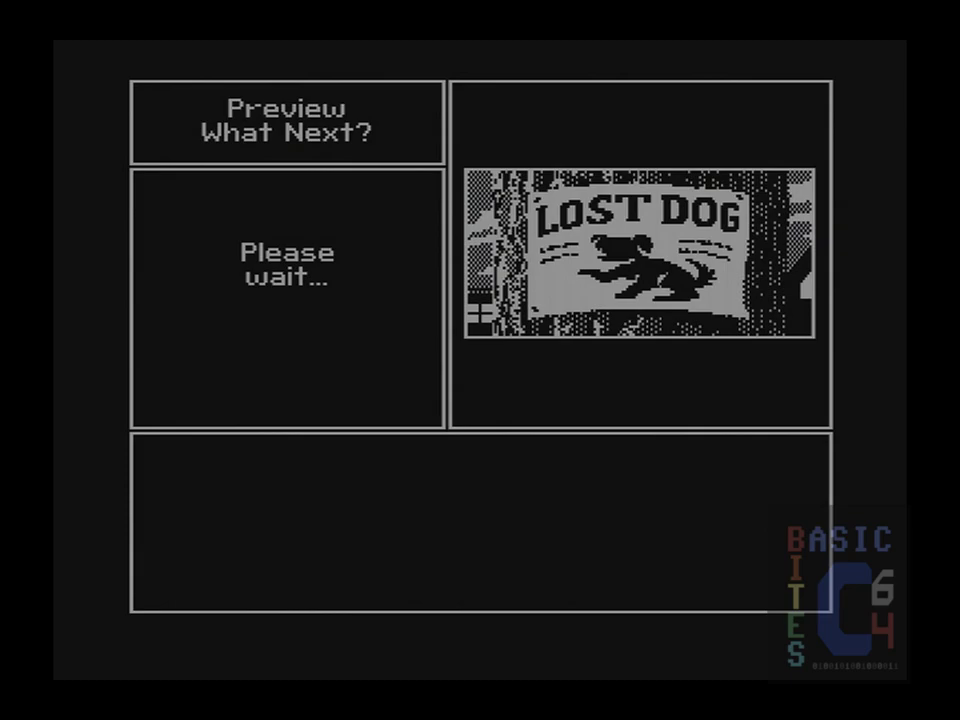